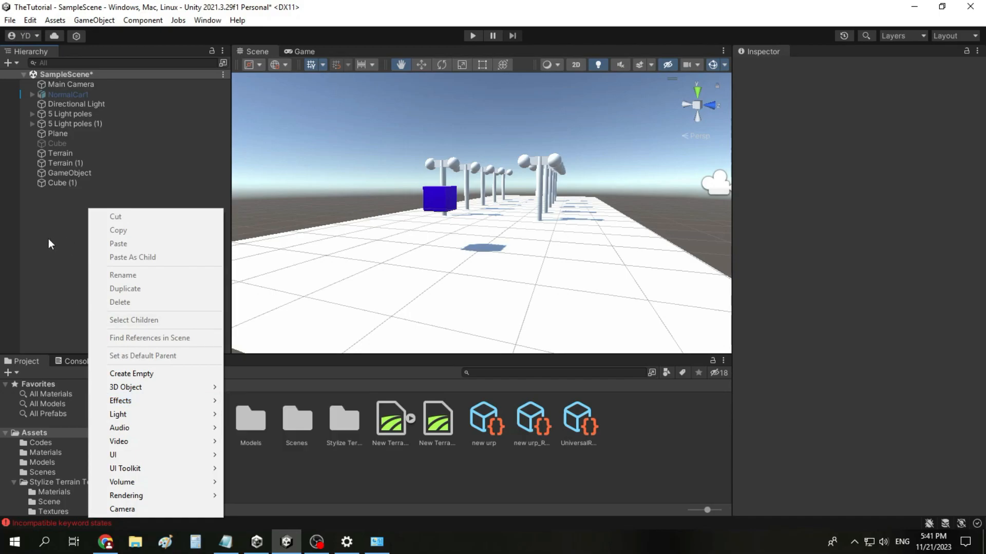
right_click(71, 236)
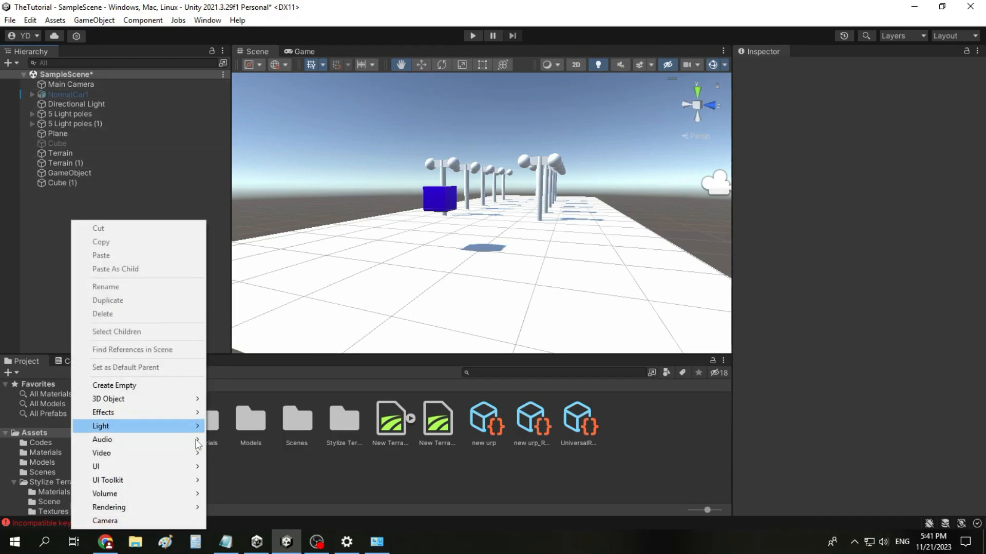
mouse_move(185, 403)
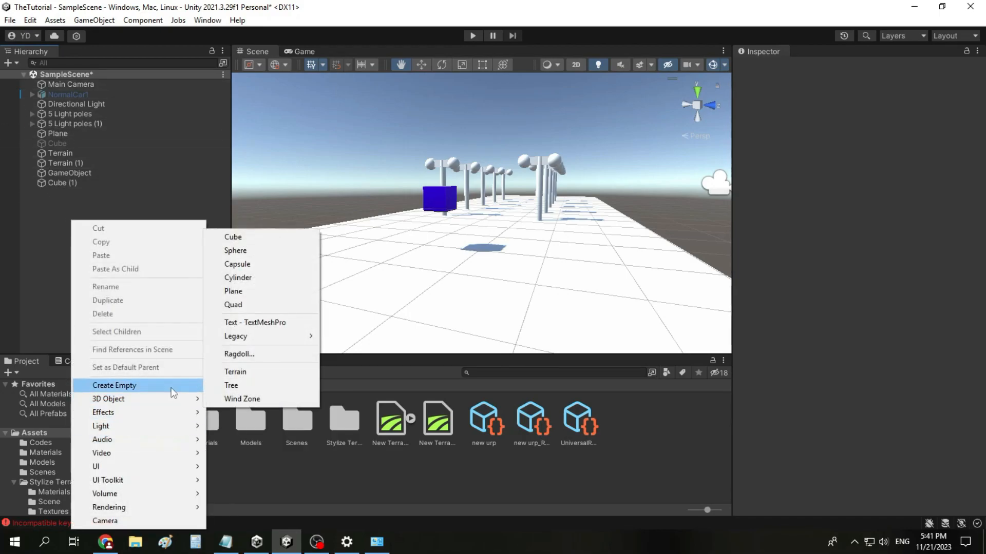
mouse_move(174, 432)
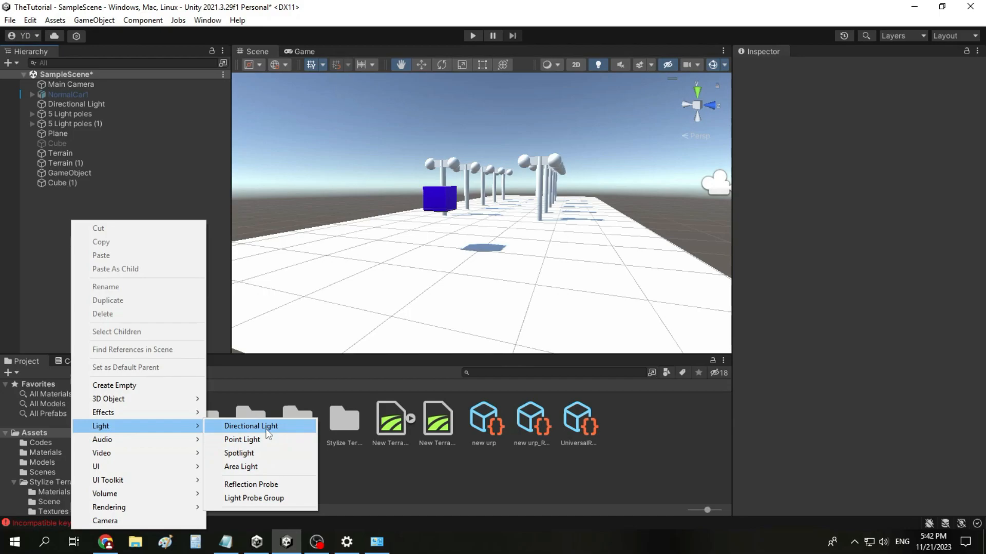
left_click(53, 197)
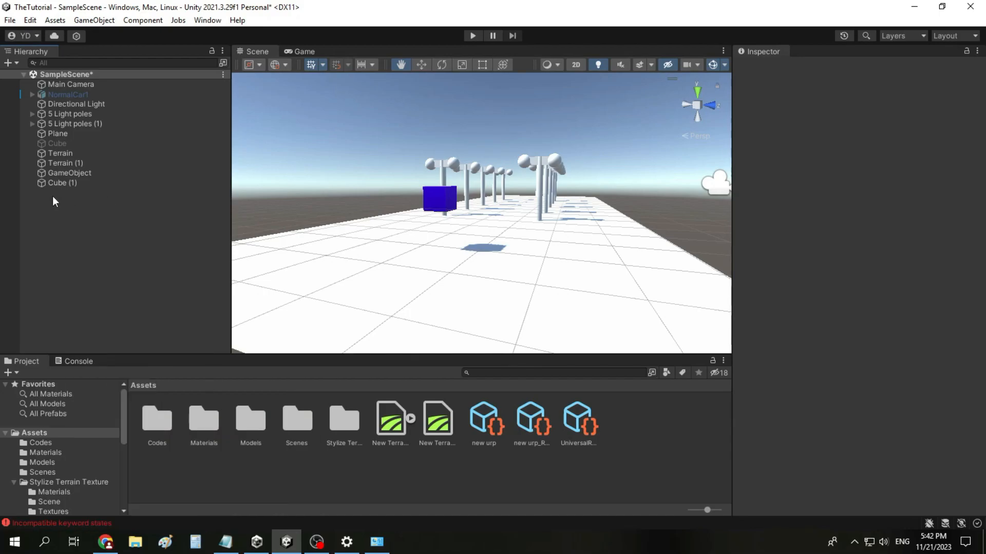
Step: Focus the view on the Directional Light and examine its general settings and its effect on the scene
double_click(119, 103)
scroll(518, 239, "down", 5)
scroll(482, 246, "up", 7)
scroll(443, 301, "down", 3)
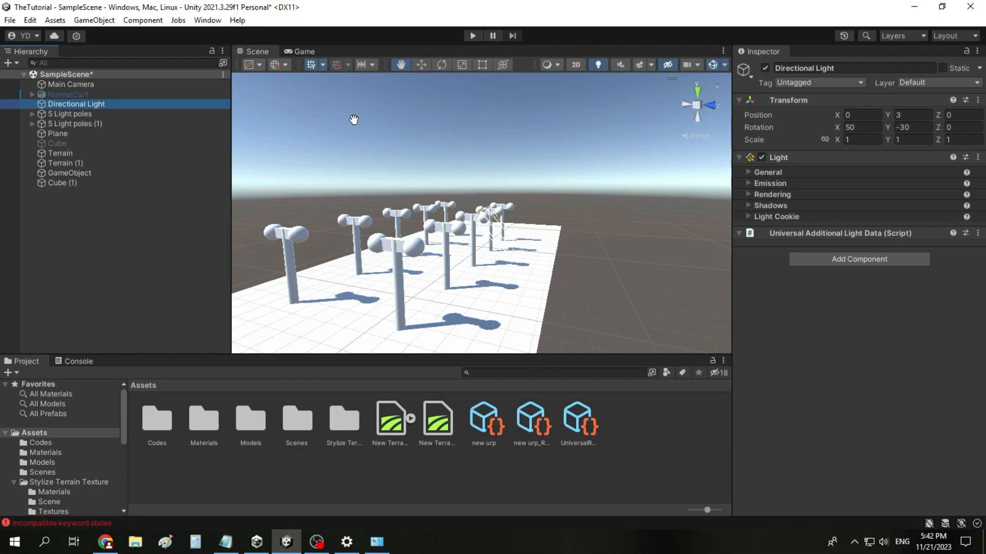
left_click(749, 173)
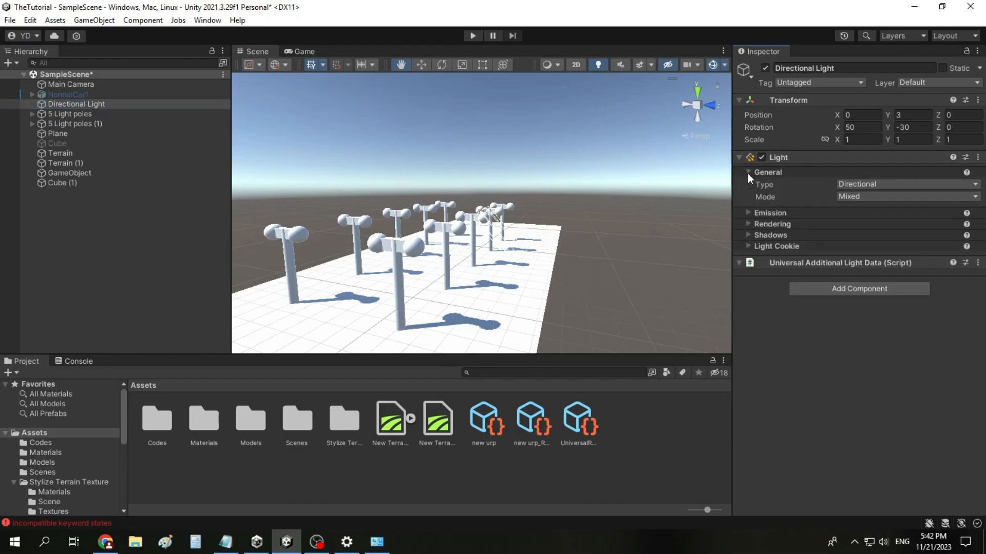
scroll(517, 241, "down", 2)
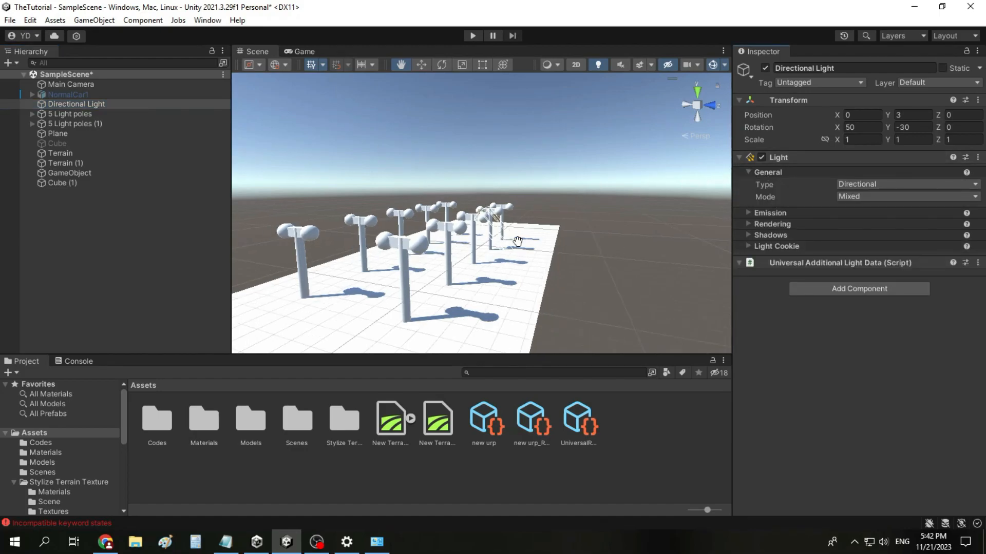
scroll(517, 241, "up", 2)
left_click_drag(428, 282, 490, 252)
left_click(772, 173)
Step: Rotate the Directional Light to about -69.2 on the Y axis
left_click(889, 127)
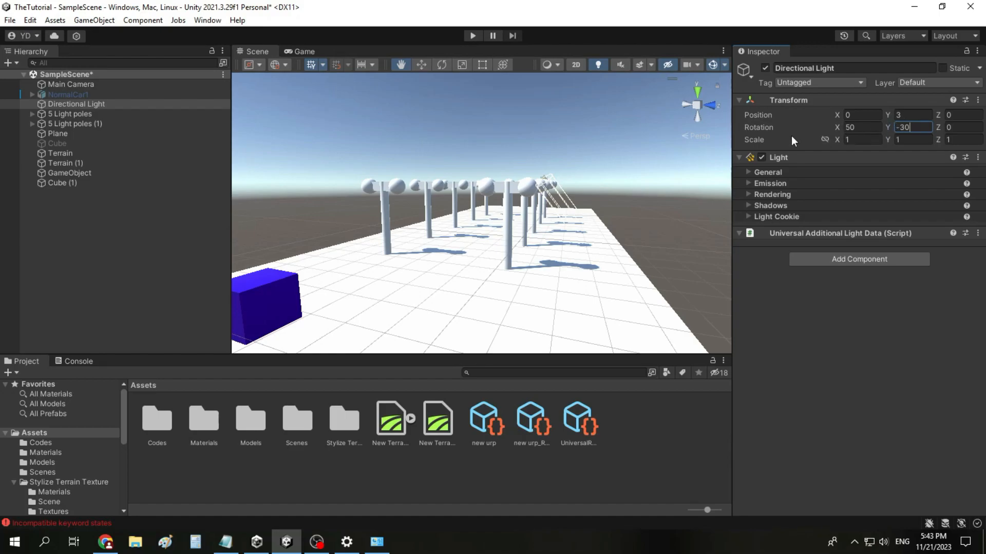
left_click_drag(889, 127, 708, 150)
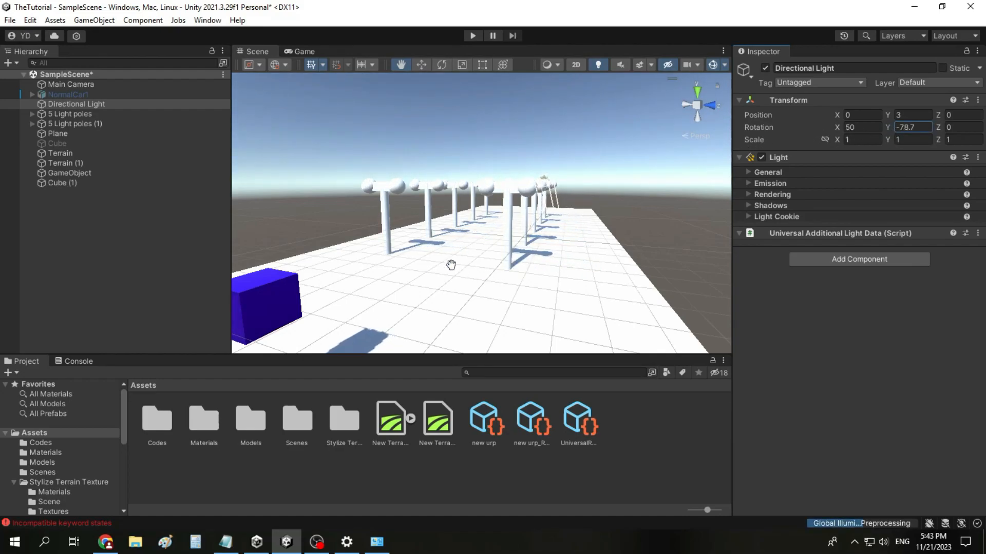
left_click_drag(889, 126, 920, 147)
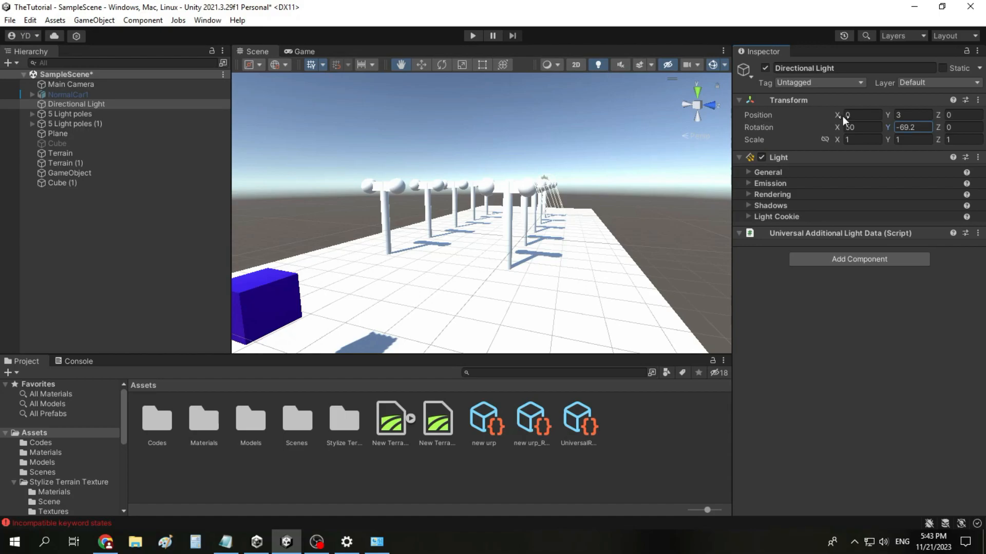
Step: Try moving the Directional Light to a position of about X 202.6, Y 17.55, Z -90.83
left_click_drag(839, 115, 509, 119)
left_click_drag(889, 116, 415, 125)
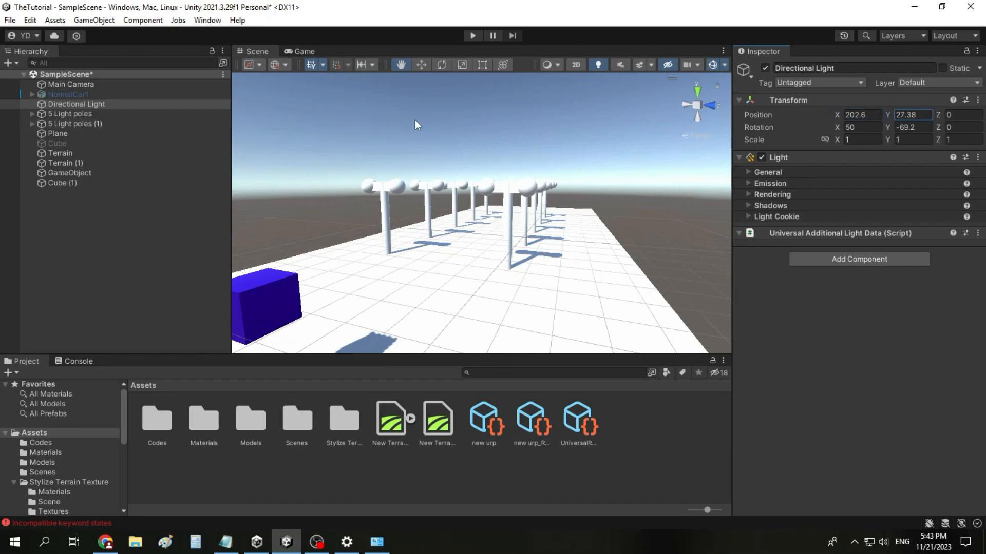
left_click_drag(257, 127, 139, 124)
left_click(951, 115)
left_click_drag(938, 116, 842, 134)
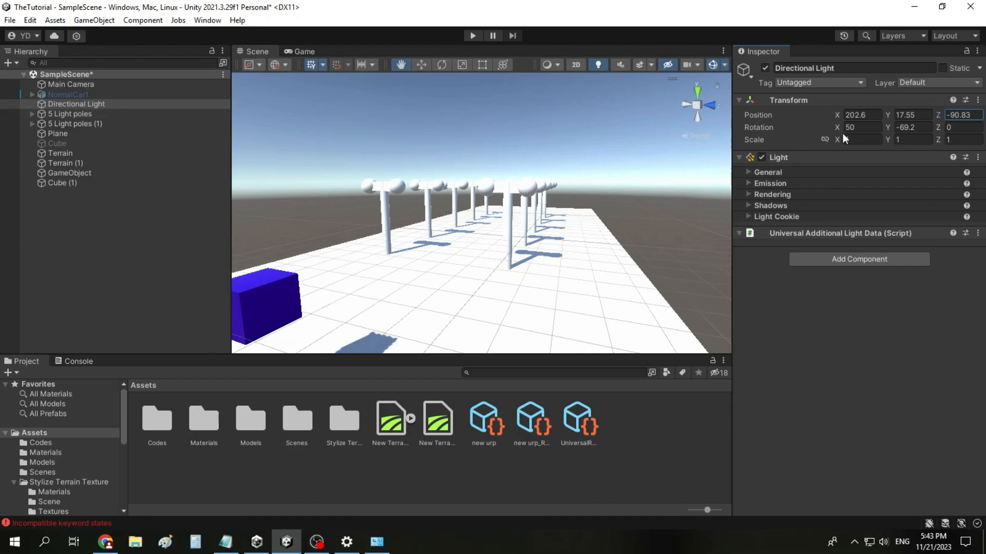
Step: Set the Directional Light's position to 0, 0, 0 and its X rotation to about 54.66
left_click(875, 115)
type("0")
left_click(913, 115)
type("0")
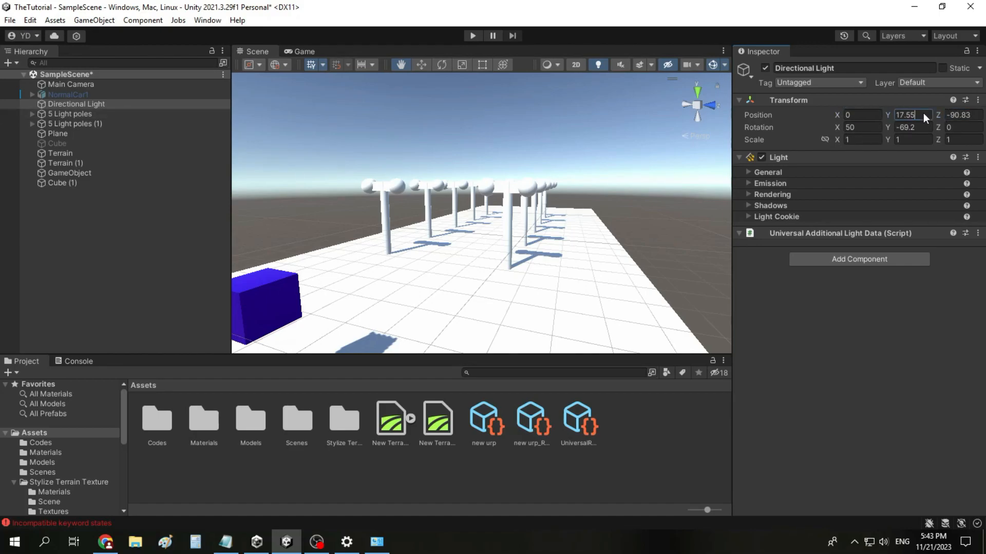
left_click(966, 114)
type("0")
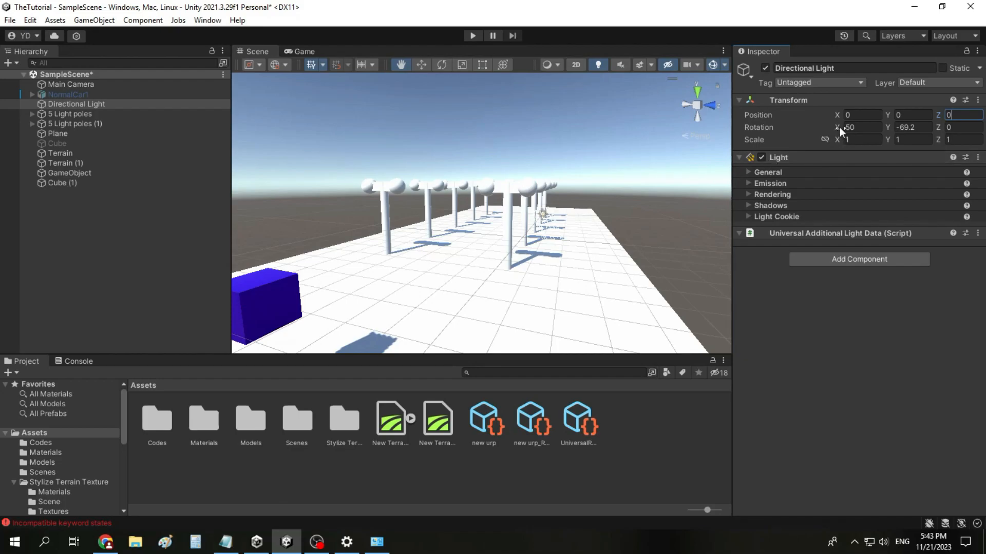
left_click_drag(838, 127, 695, 140)
left_click_drag(850, 138, 917, 135)
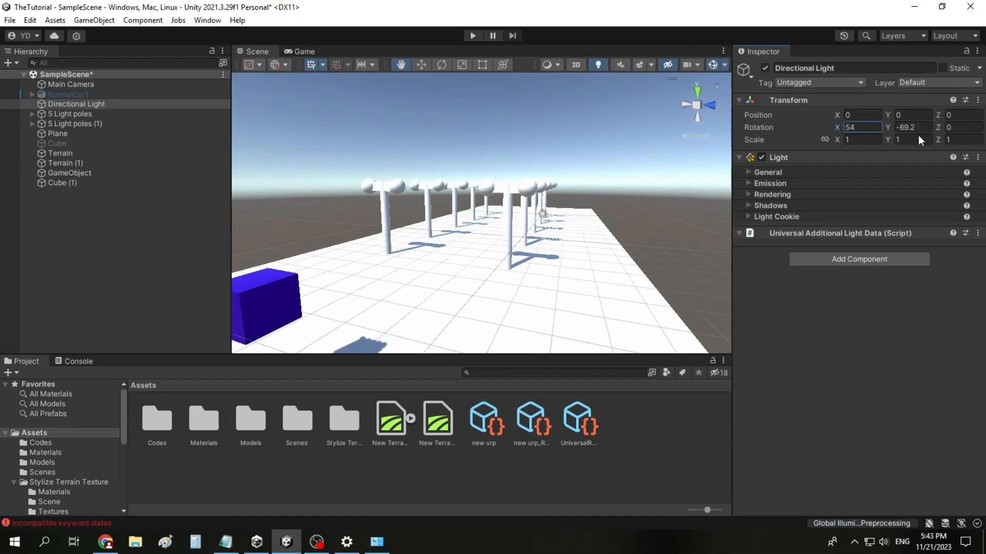
Step: Expand the light's General and Emission settings and set its intensity to 0.4
left_click(748, 172)
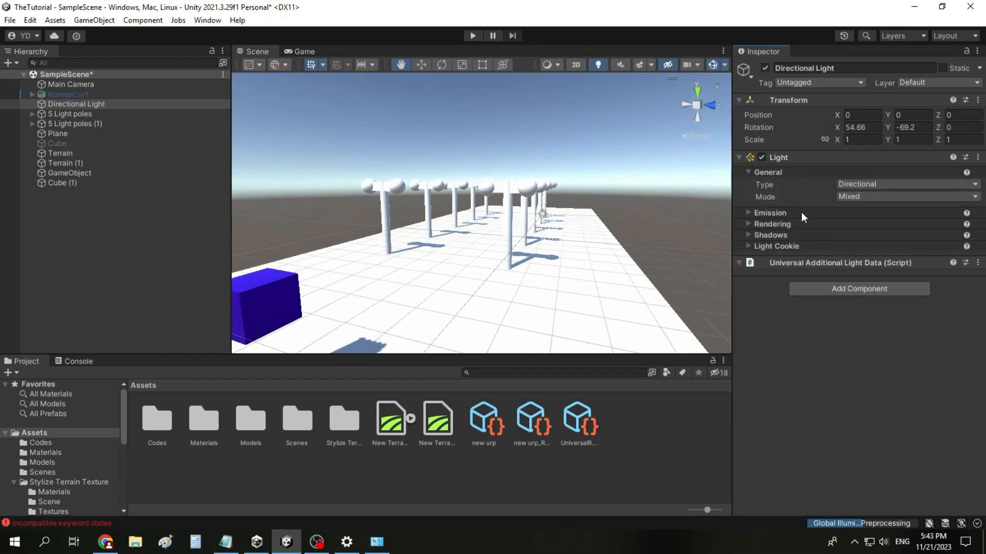
left_click(778, 213)
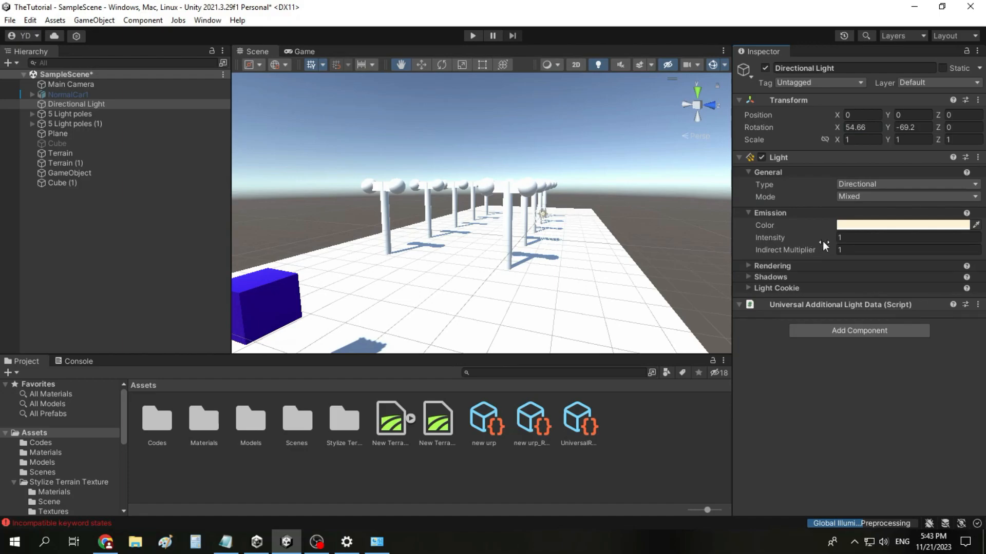
left_click_drag(824, 240, 818, 240)
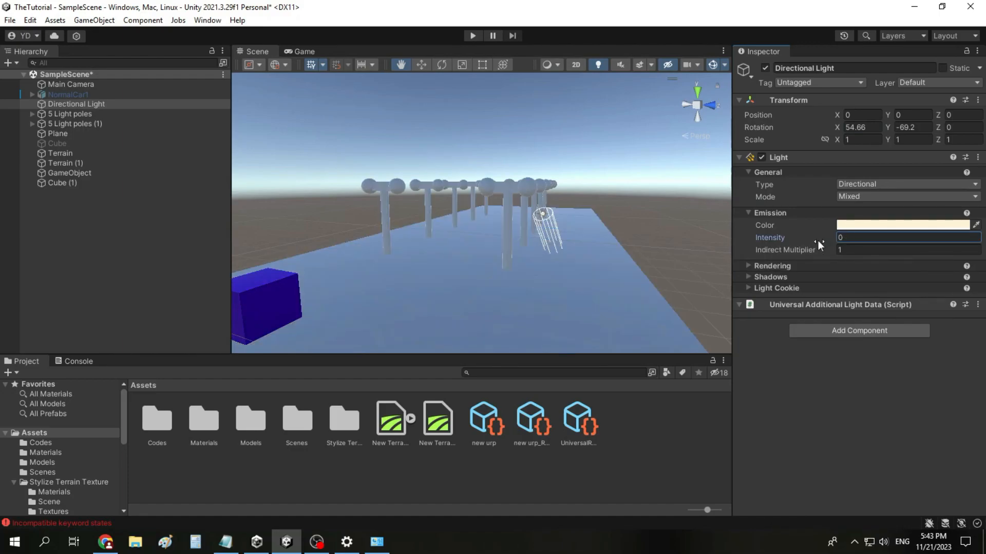
type("0.4")
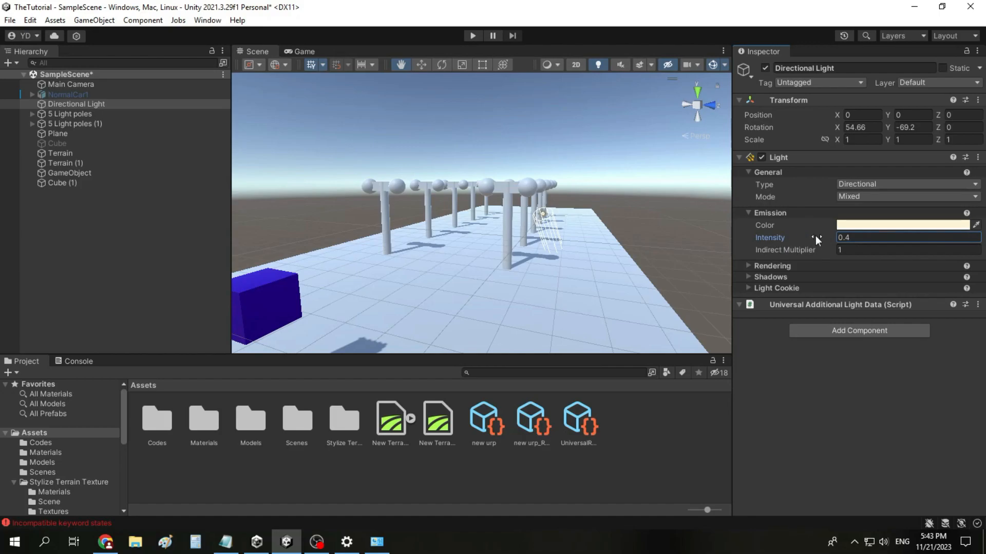
Step: Try blue, pink, purple and orange for the Directional Light's color, finishing with pale yellow FFEBB1
left_click(856, 226)
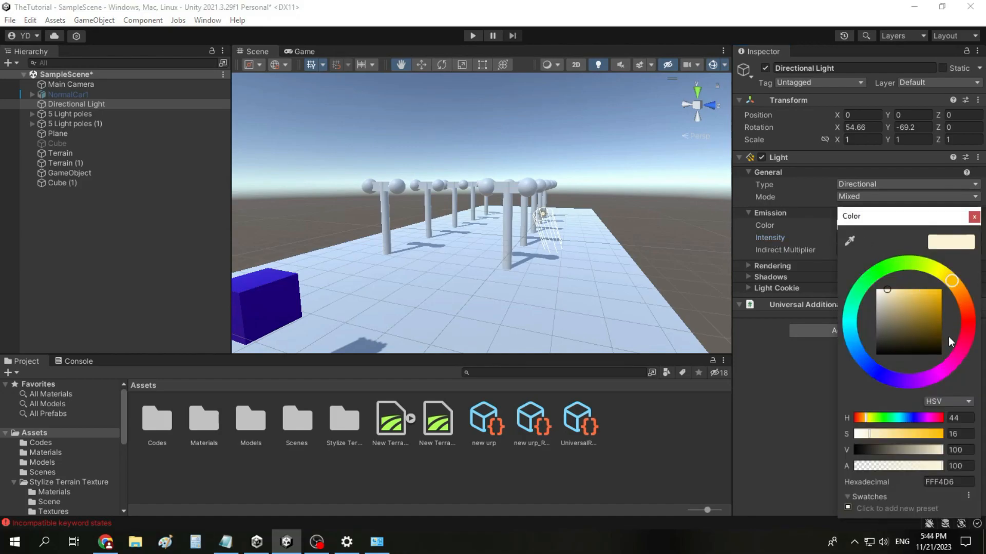
left_click(885, 377)
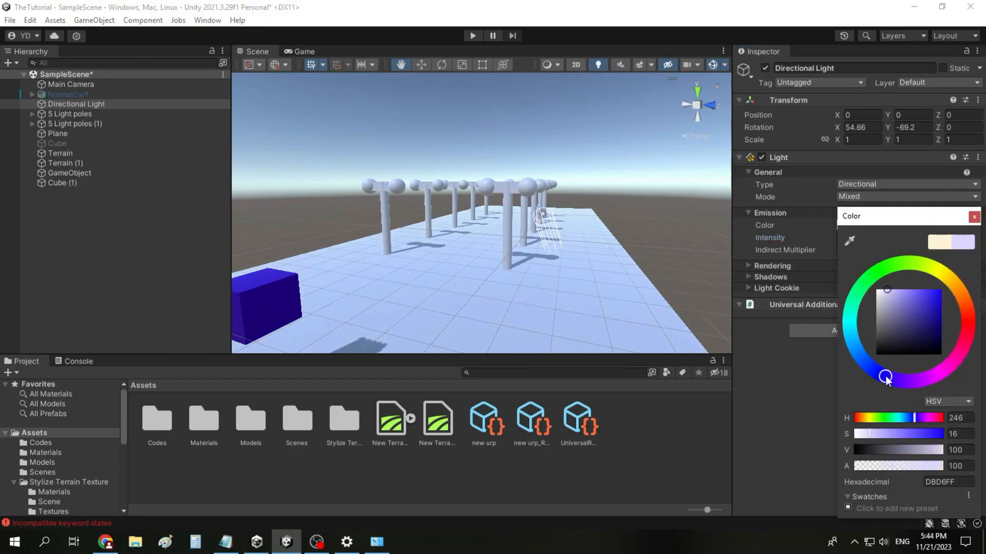
left_click(948, 367)
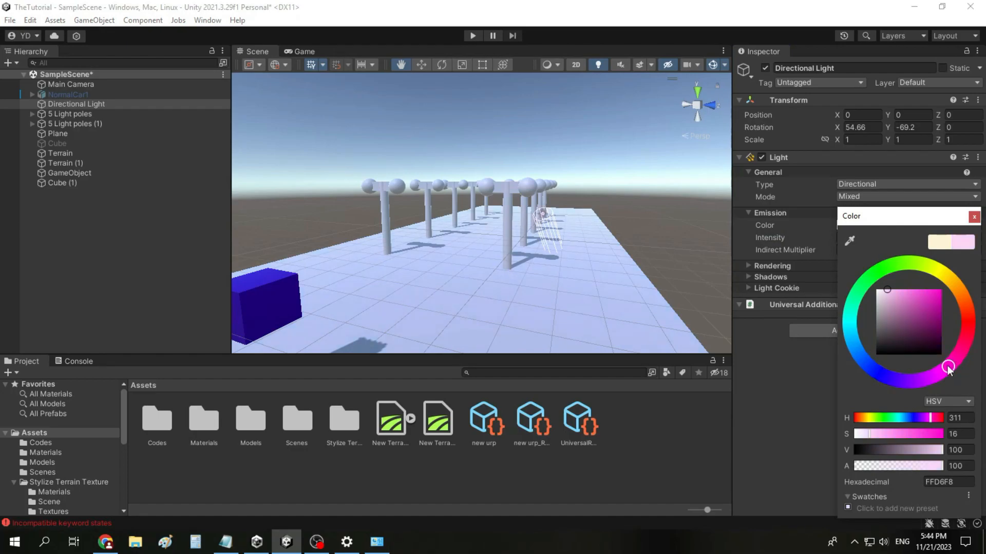
left_click(940, 288)
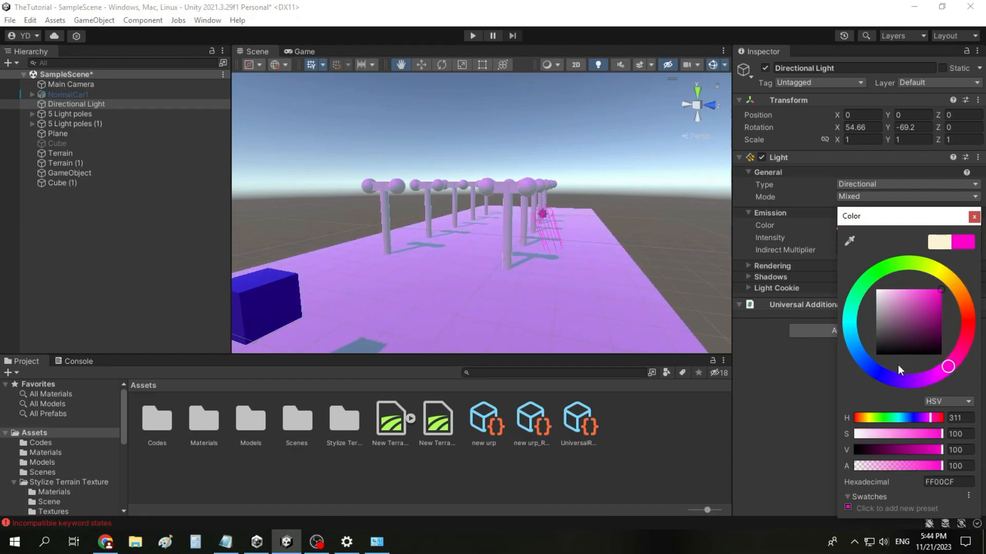
left_click(916, 379)
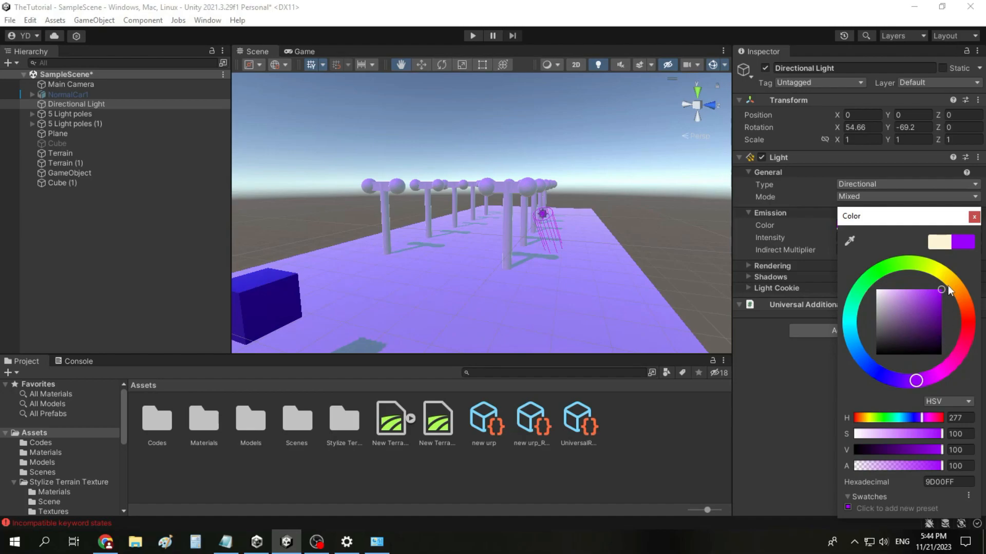
left_click(951, 284)
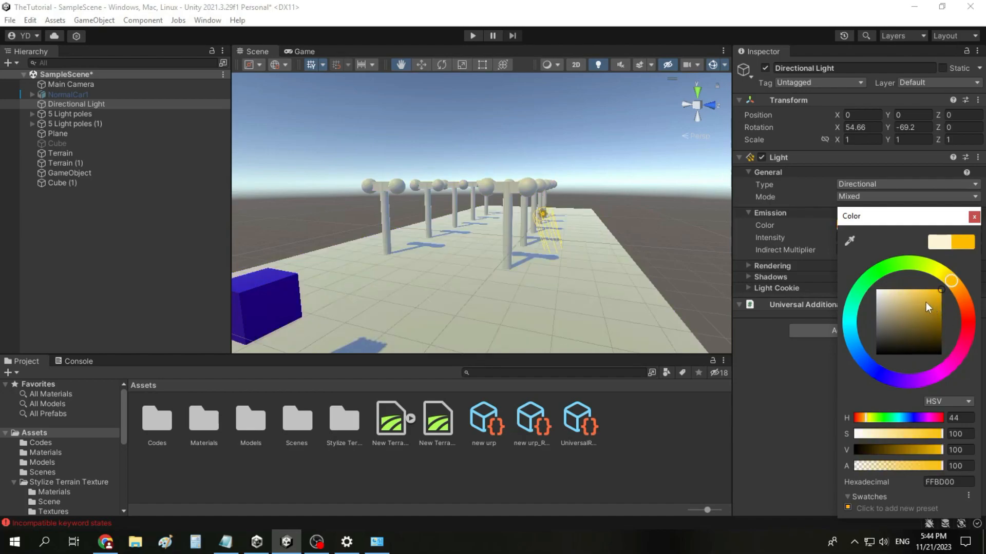
left_click(896, 289)
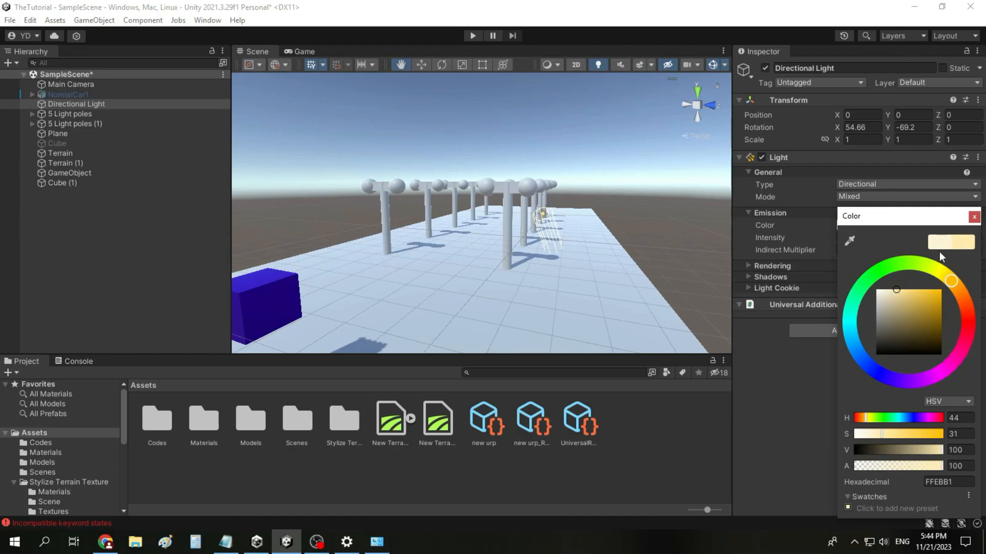
left_click(974, 216)
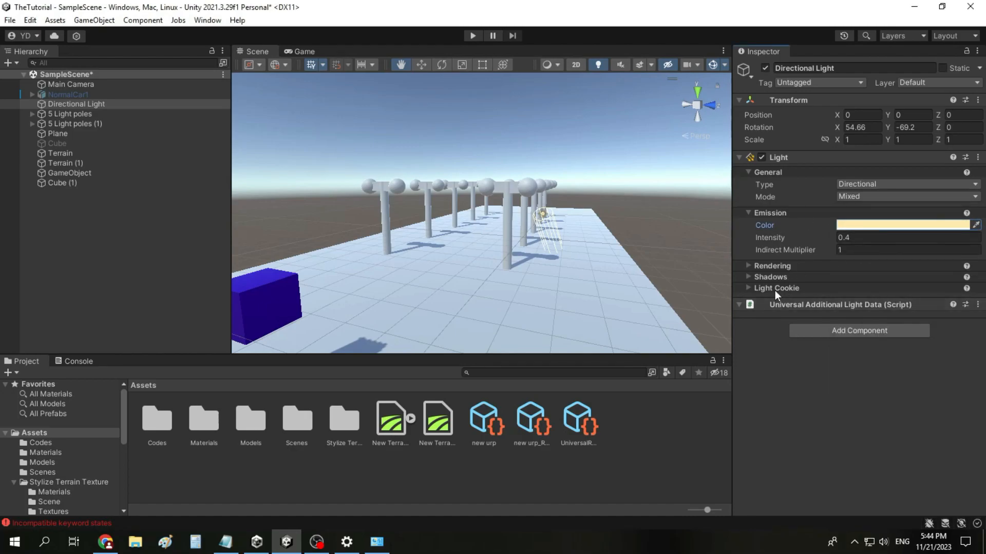
left_click(860, 226)
left_click(798, 242)
Step: Create a scene with the default name New Scene in the Scenes folder and save the current SampleScene
double_click(296, 421)
right_click(248, 456)
mouse_move(395, 138)
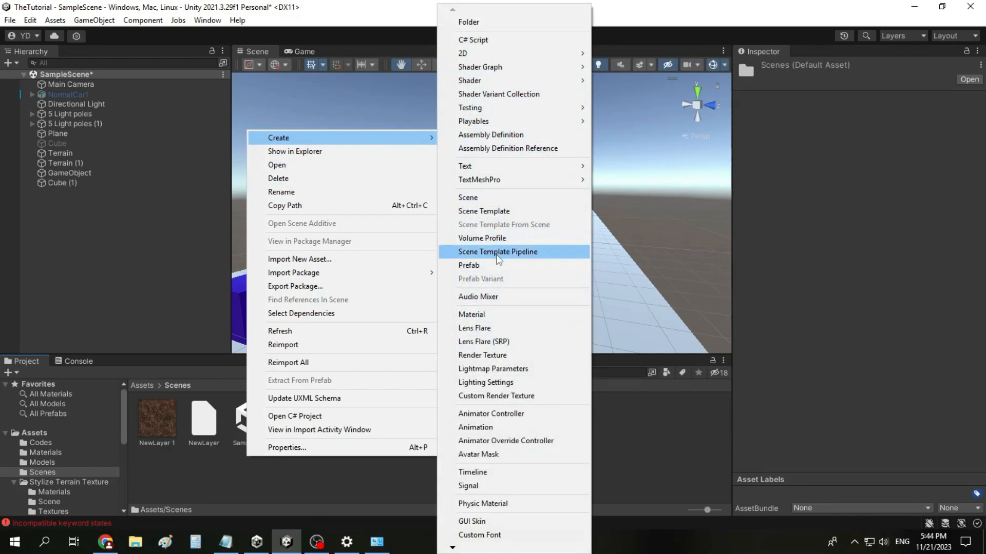
left_click(487, 199)
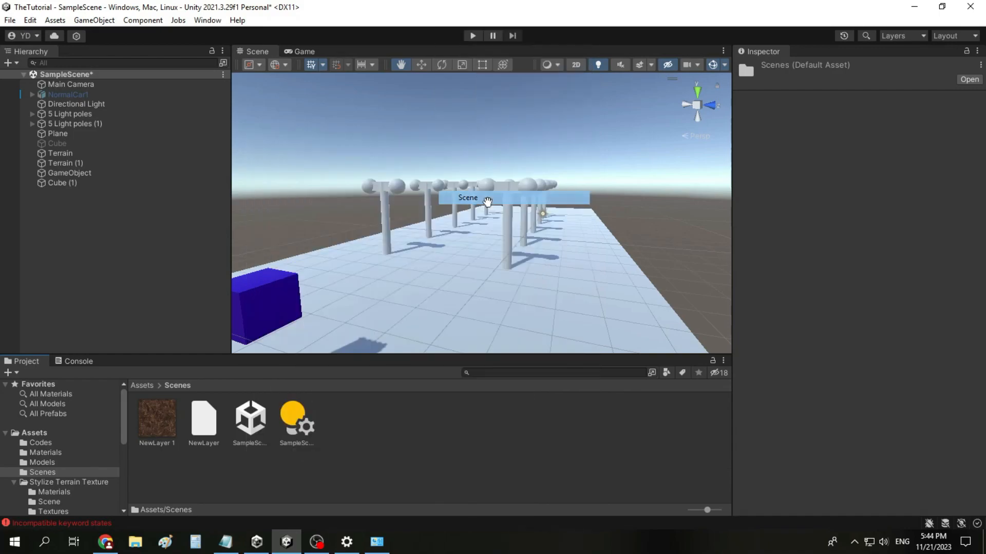
key("Return")
left_click(10, 20)
left_click(45, 80)
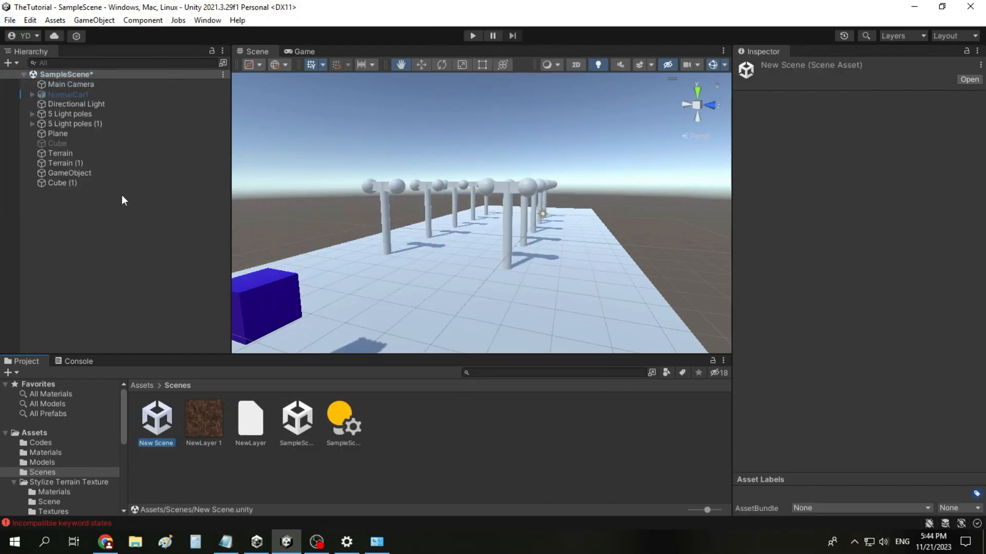
Step: Open New Scene and examine the settings of its default Directional Light
double_click(153, 423)
left_click(101, 84)
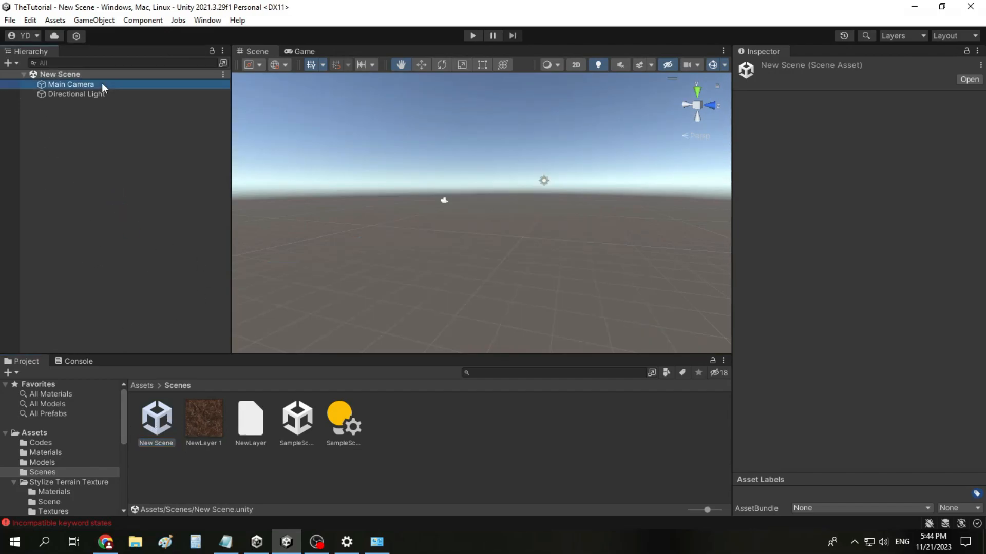
left_click(85, 94)
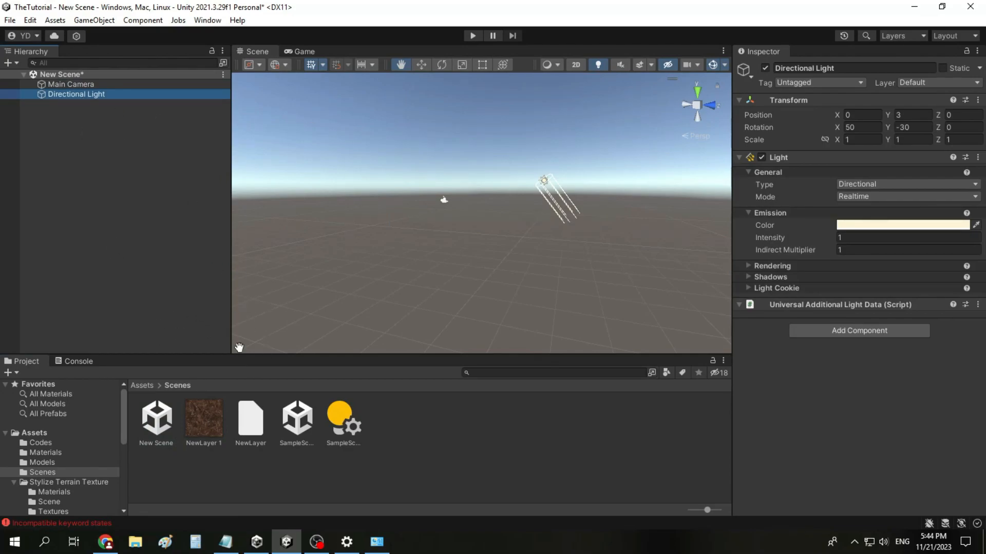
Step: Reopen SampleScene, saving the changes to New Scene, and select its Directional Light
double_click(298, 429)
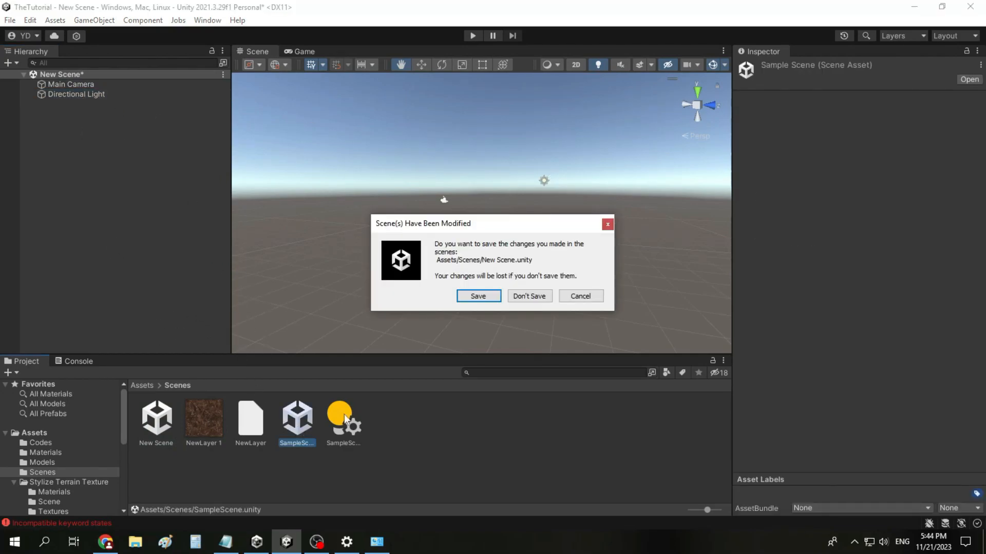
left_click(493, 296)
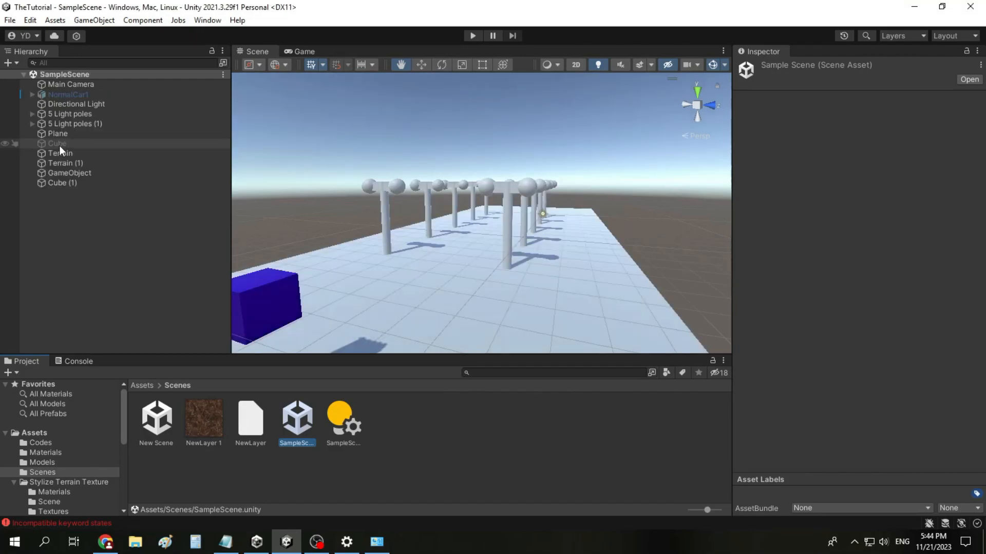
left_click(92, 103)
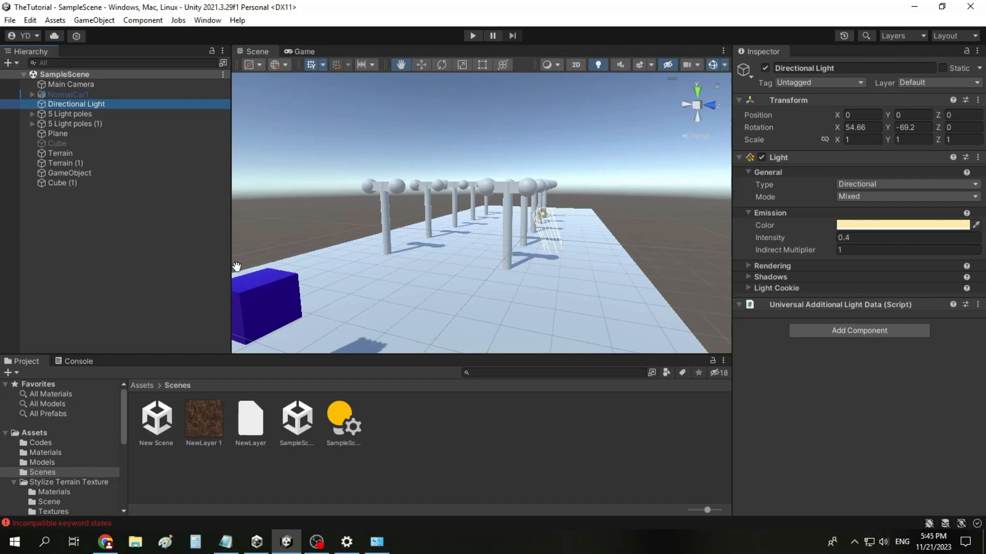
Step: Deactivate the Directional Light and add a Spotlight with its default name to the scene
left_click(771, 70)
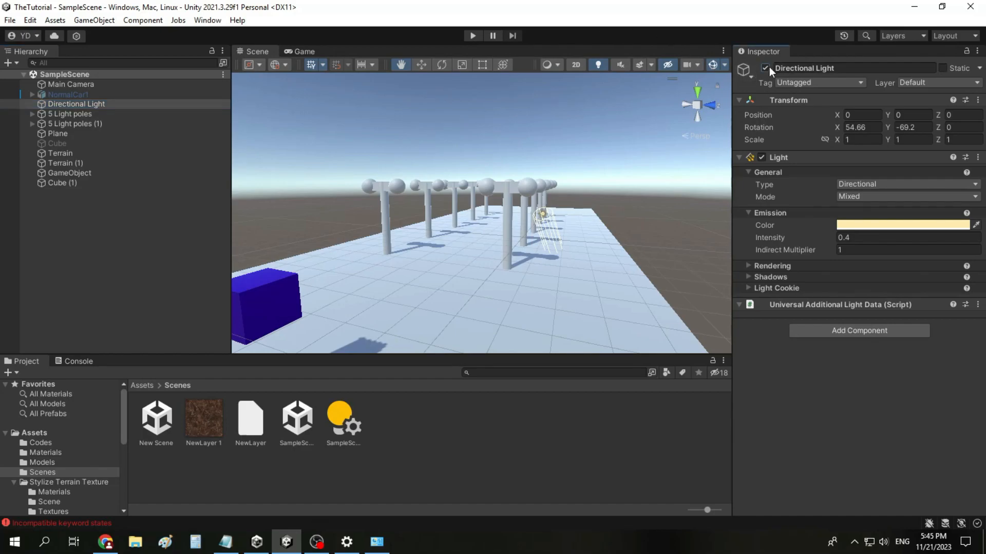
left_click(766, 68)
right_click(64, 204)
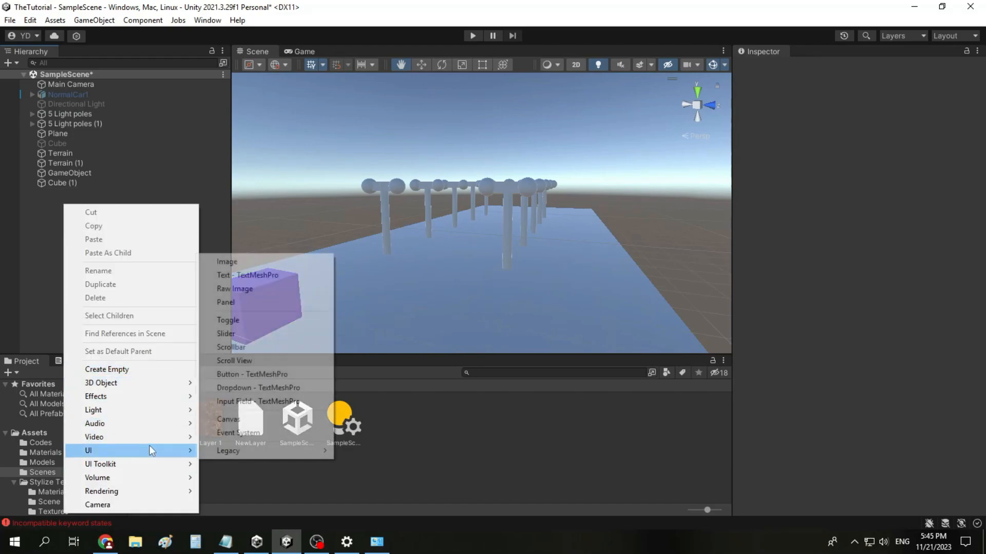
mouse_move(163, 416)
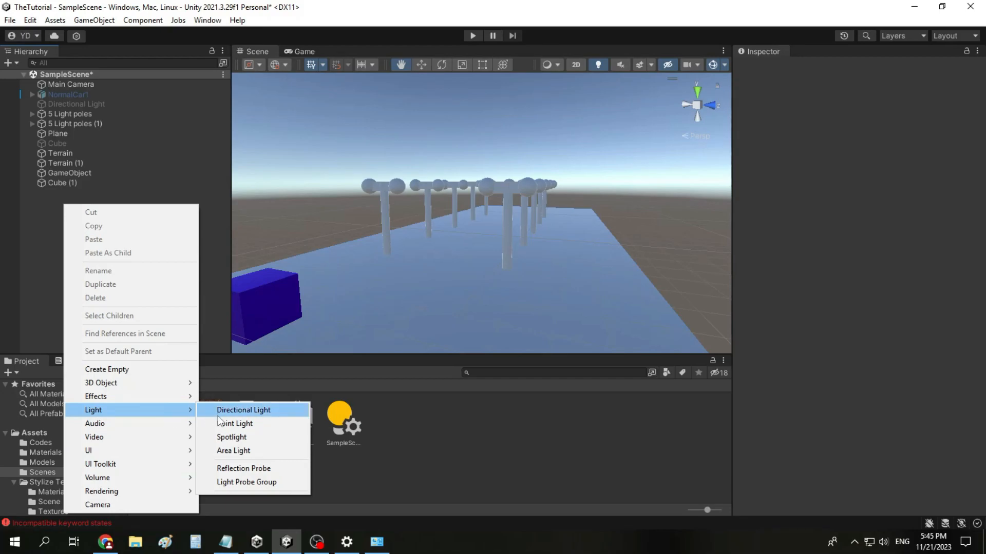
left_click(238, 436)
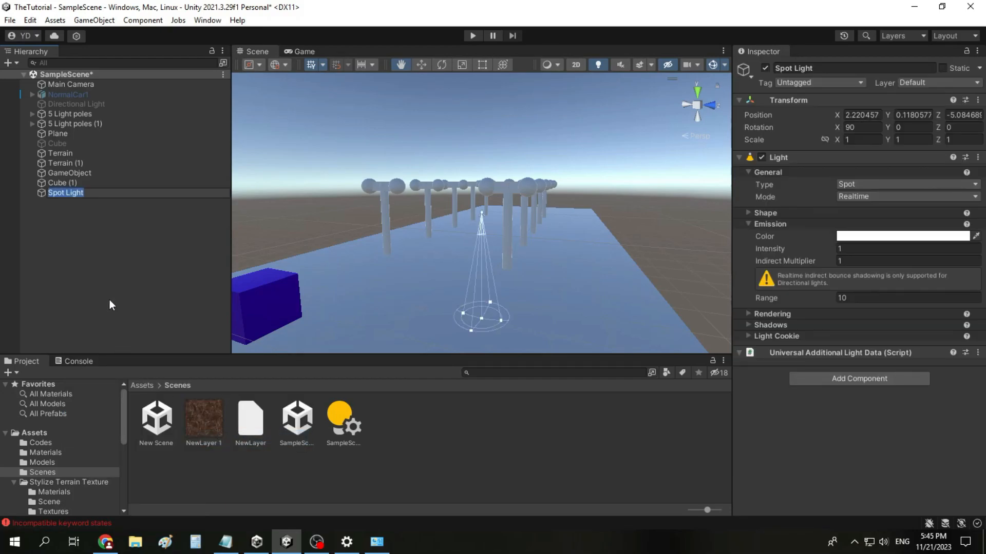
left_click(142, 230)
Step: Frame the Spot Light and examine its cone and the circle it lights on the plane
double_click(65, 192)
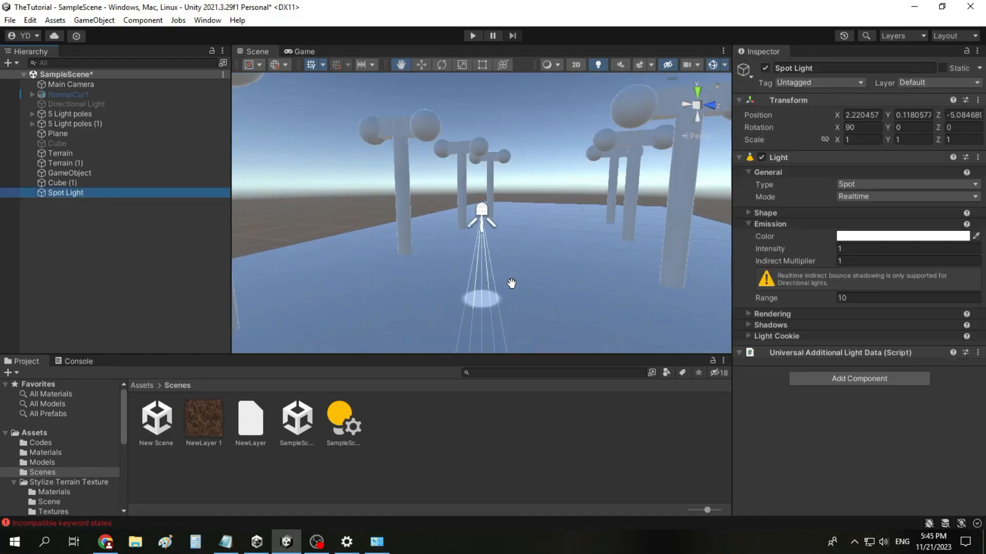
left_click_drag(512, 317, 473, 271)
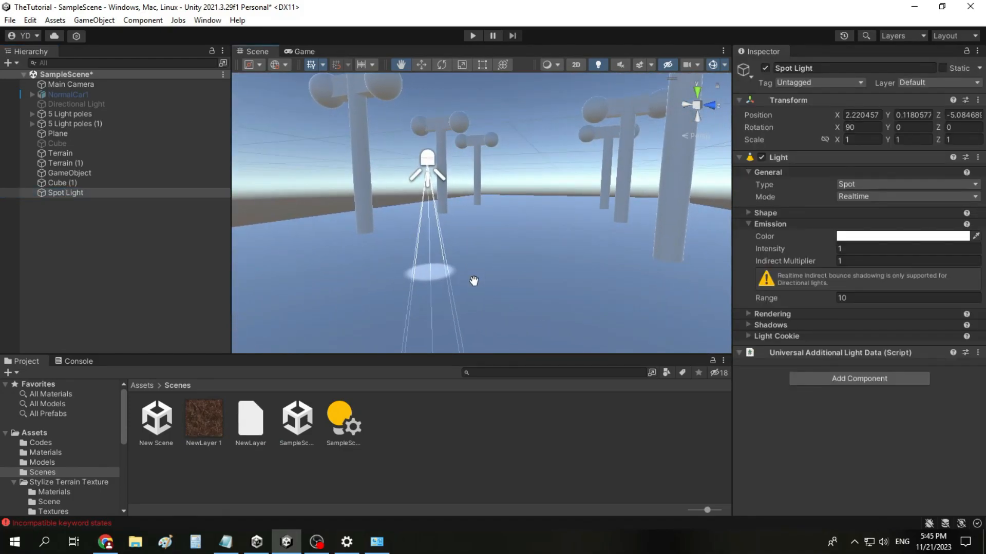
scroll(467, 282, "up", 3)
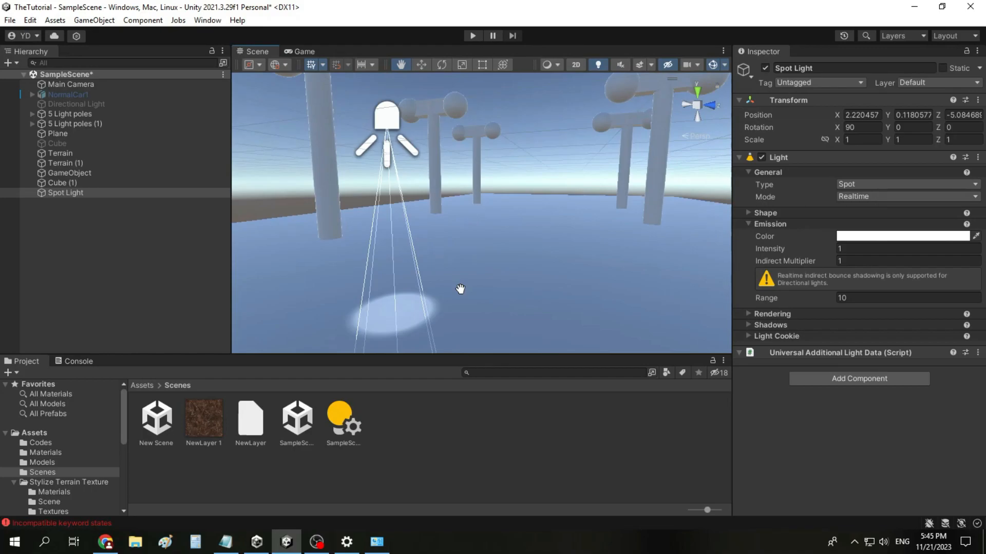
left_click_drag(378, 274, 497, 288)
scroll(532, 225, "down", 2)
scroll(532, 231, "up", 4)
left_click_drag(572, 273, 529, 207)
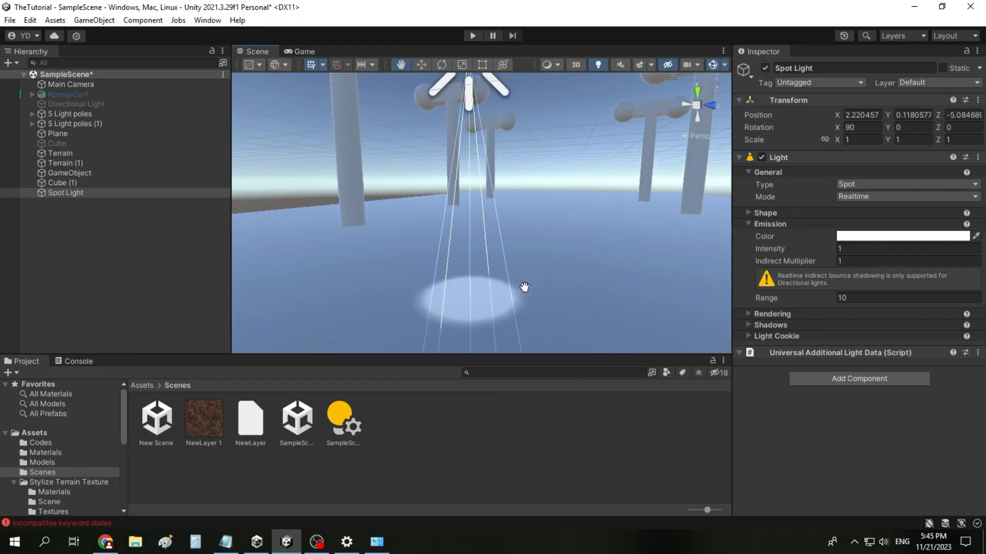
scroll(503, 279, "down", 1)
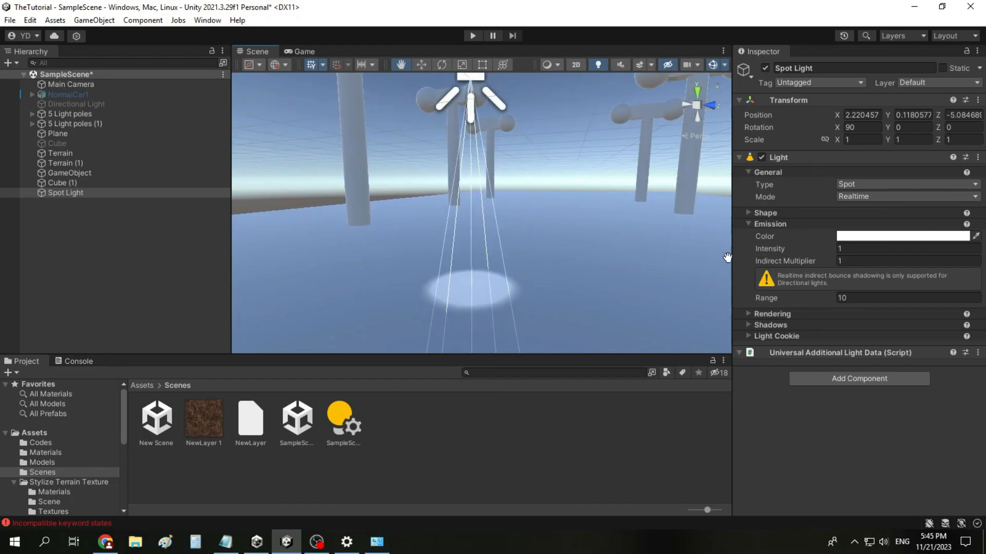
scroll(488, 286, "down", 4)
scroll(488, 192, "up", 5)
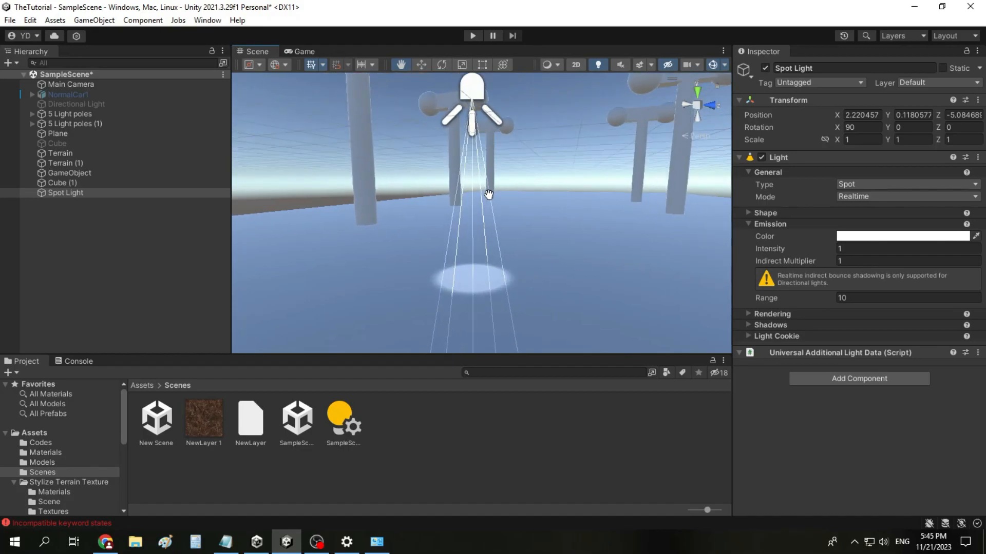
Step: Tilt the Spot Light by setting its rotation to X 69.63 and Y -5.56
right_click_drag(464, 268, 456, 309)
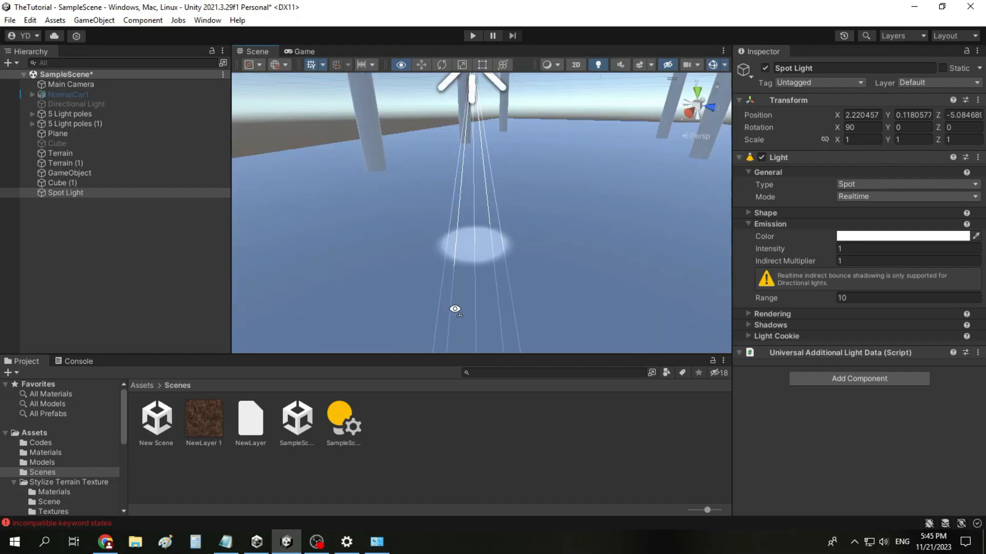
left_click_drag(889, 125, 775, 127)
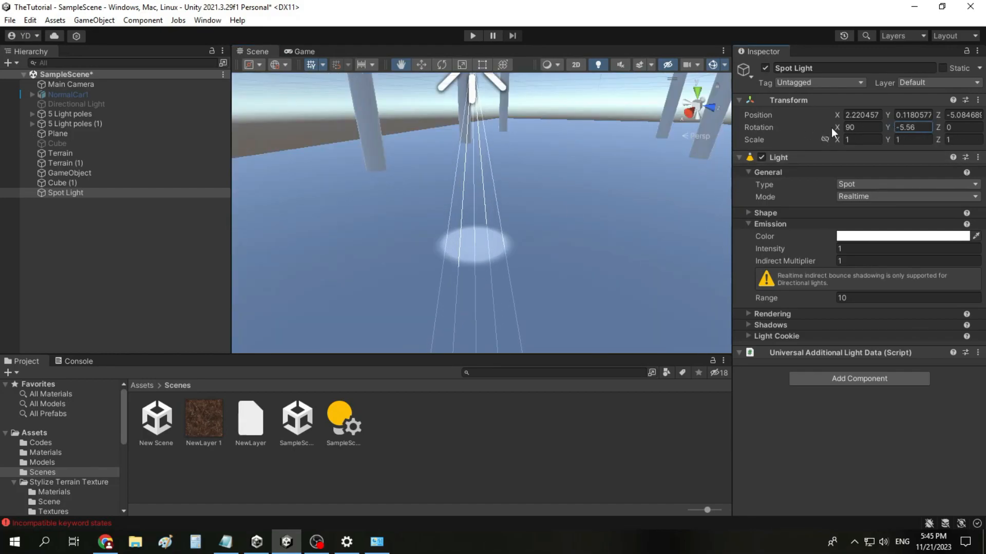
left_click_drag(837, 128, 549, 186)
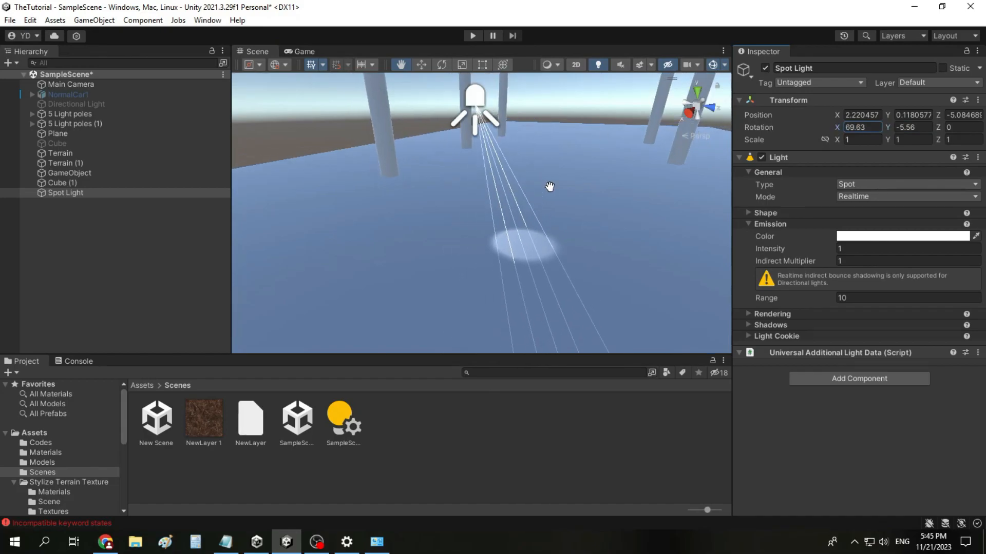
Step: Try intensities of 10.2, 0.7 and 0.1 for the Spot Light, finishing with 12
left_click(837, 249)
type("10.2")
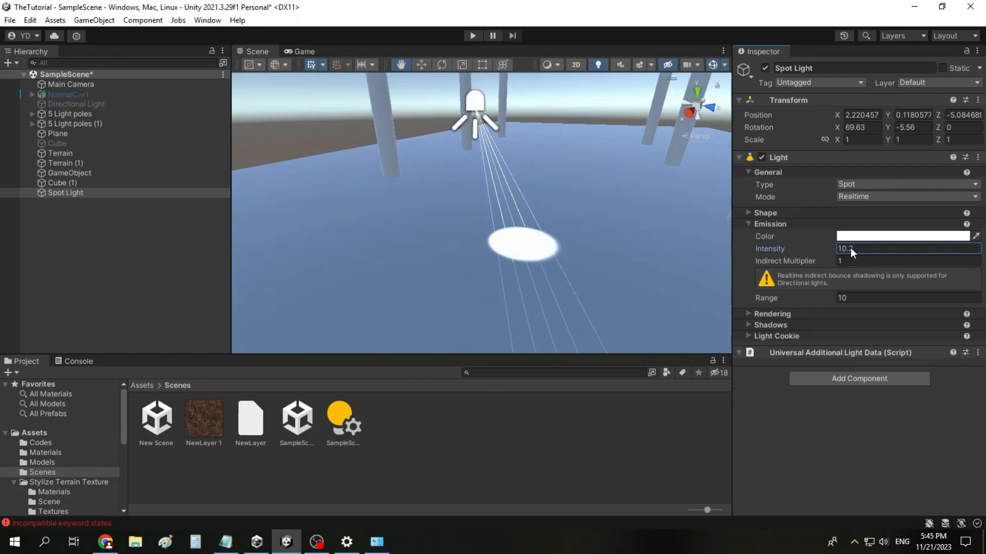
left_click_drag(848, 249, 827, 249)
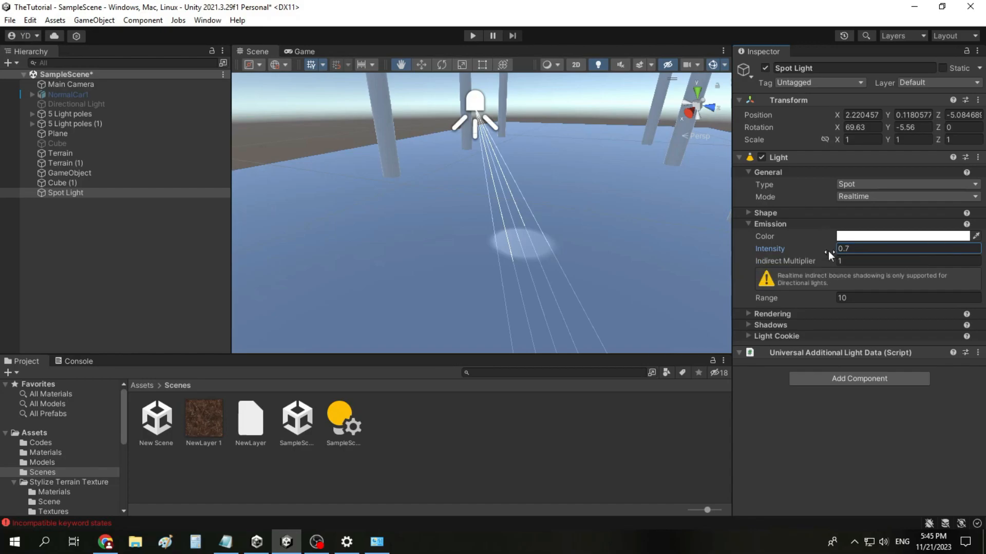
left_click(835, 249)
type("0.1")
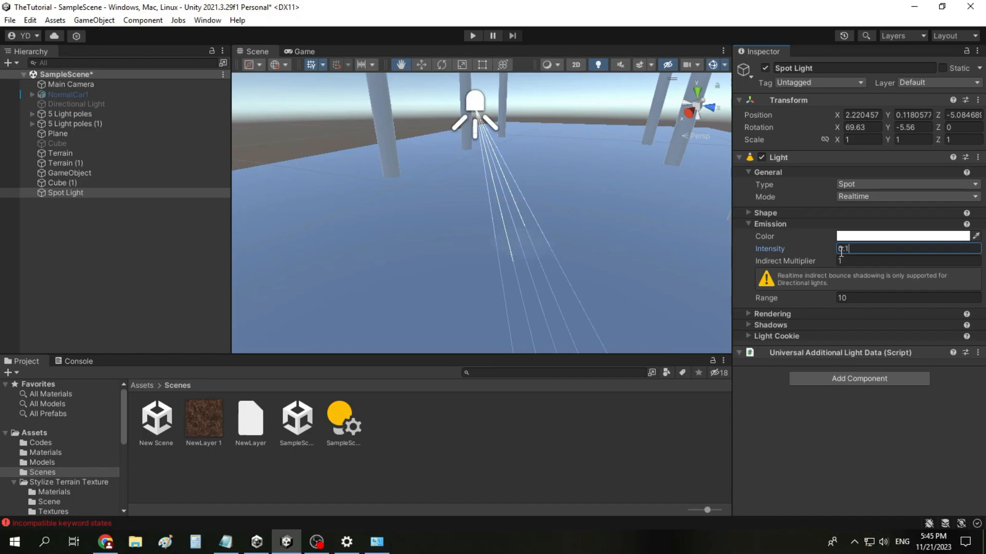
key("Return")
type("12")
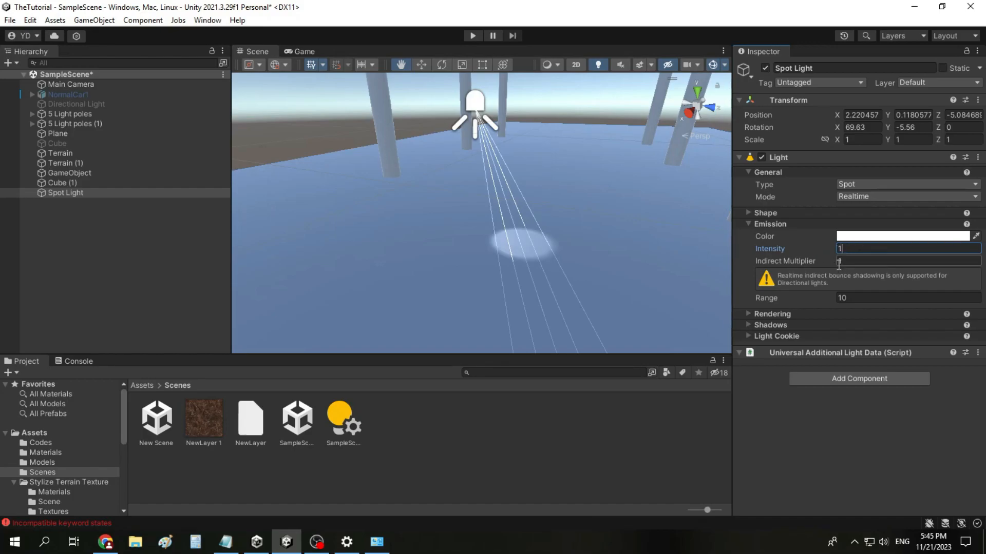
scroll(638, 257, "down", 5)
Step: Duplicate the Spot Light and move the copy to X position 0.56
left_click(82, 193)
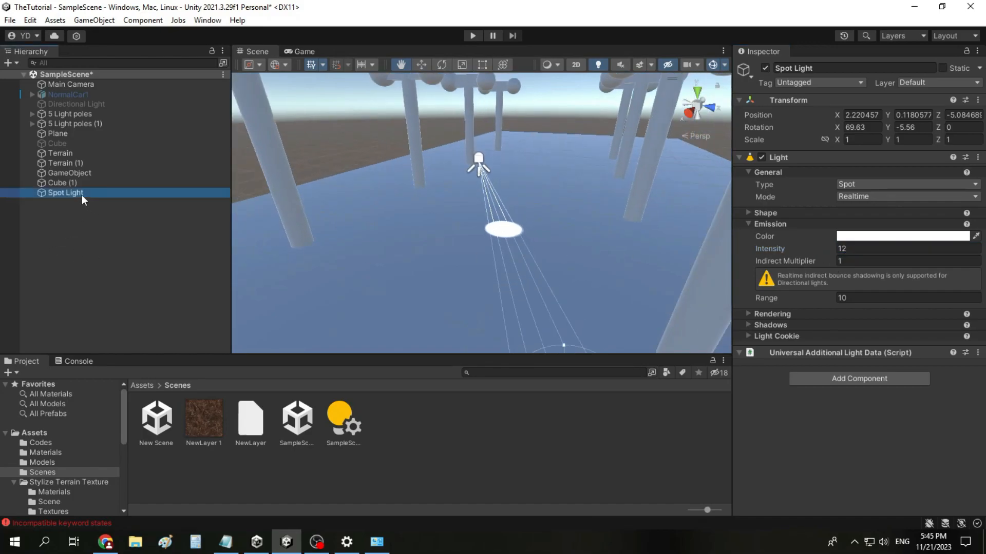
key("ctrl+d")
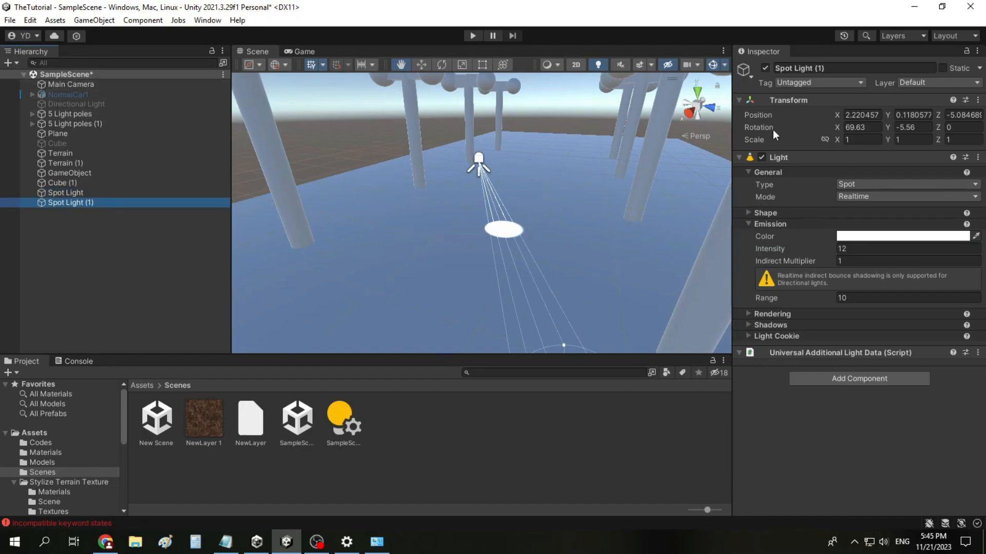
left_click_drag(840, 114, 805, 120)
scroll(513, 237, "up", 5)
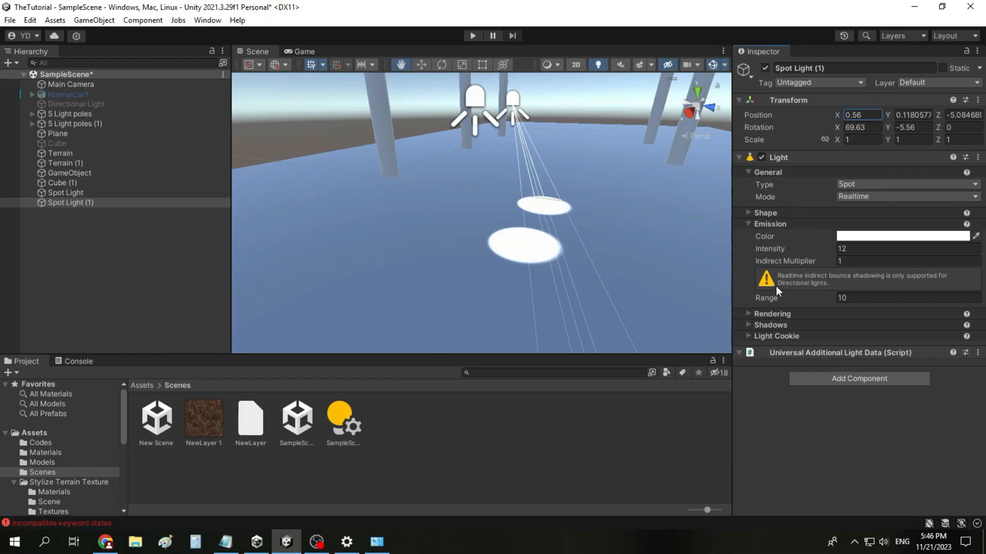
Step: Examine both spotlights' lit circles and the copy's Rendering and Shadows settings, then collapse its Rendering, Shadows and Emission settings
scroll(531, 280, "down", 2)
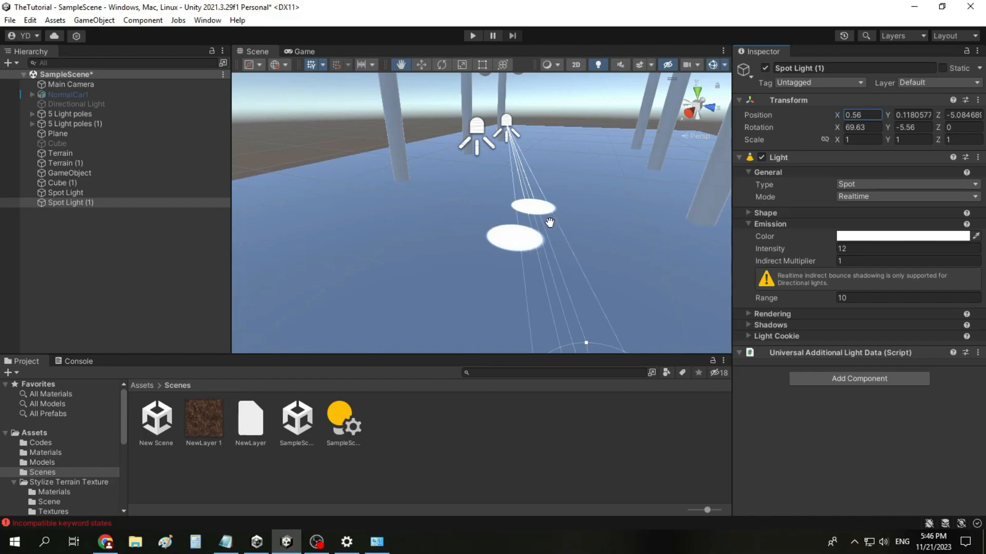
scroll(527, 235, "up", 2)
scroll(527, 235, "up", 3)
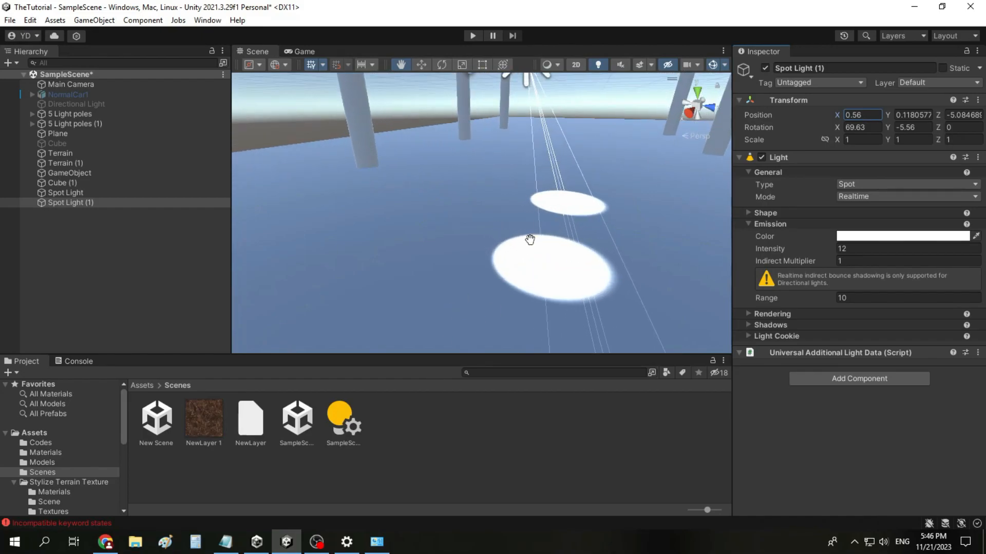
scroll(529, 240, "down", 1)
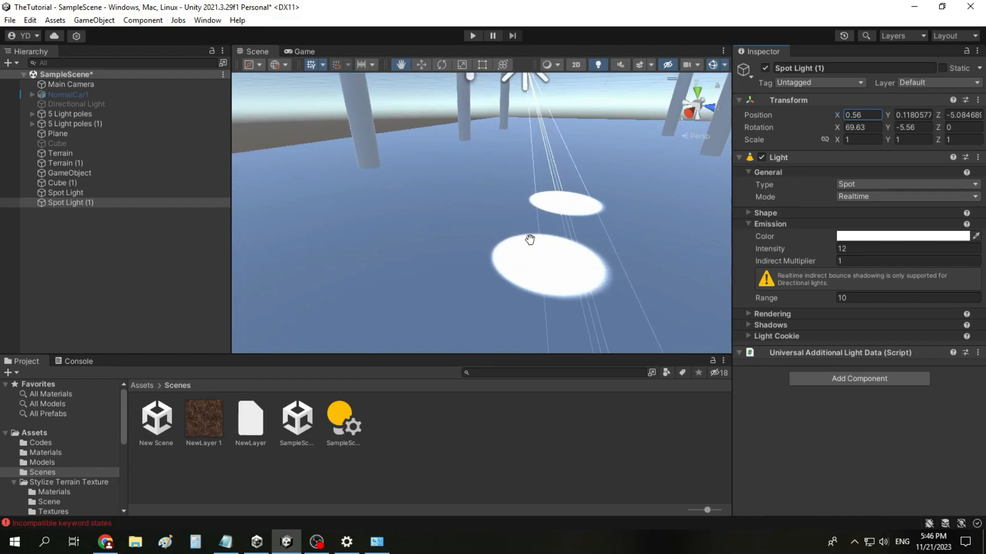
left_click(765, 314)
left_click(765, 354)
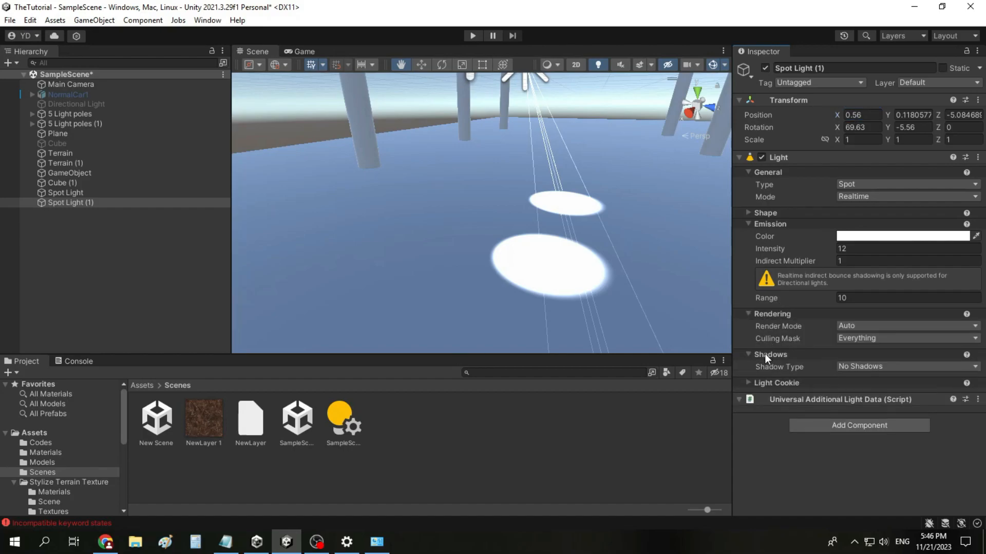
scroll(611, 263, "down", 6)
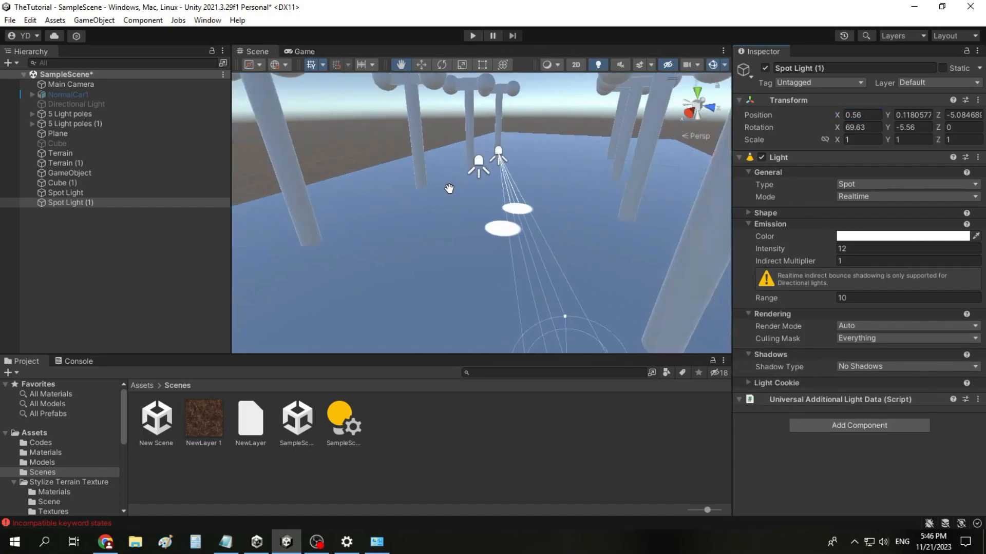
left_click(767, 354)
left_click(767, 313)
left_click(759, 226)
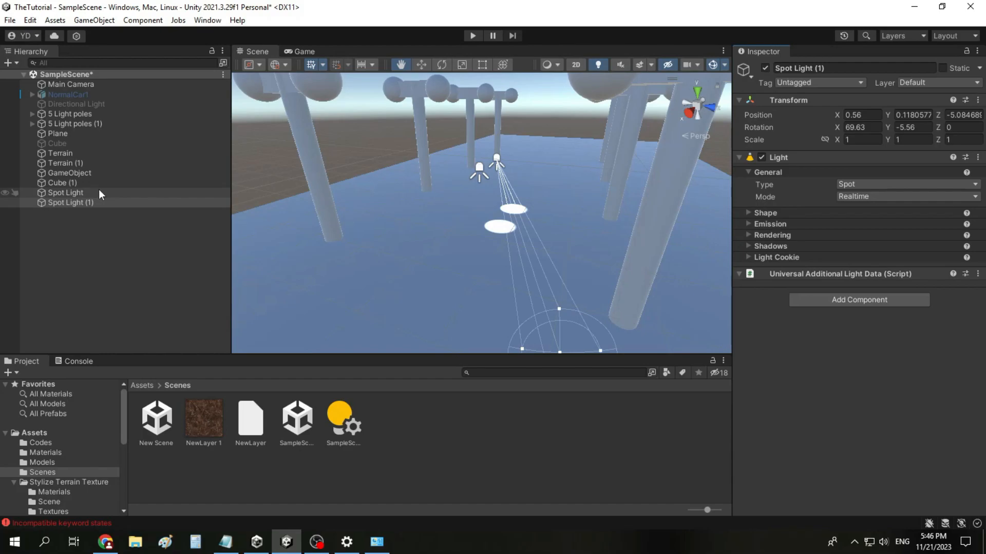
Step: Delete the duplicated spotlight and change the original Spot Light's type to Directional
left_click(101, 204)
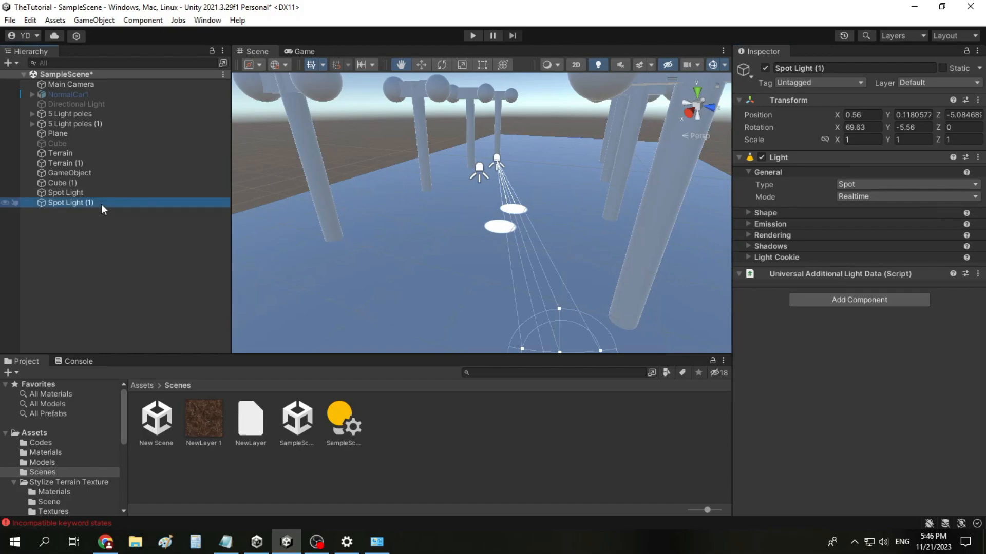
key("Delete")
left_click(88, 193)
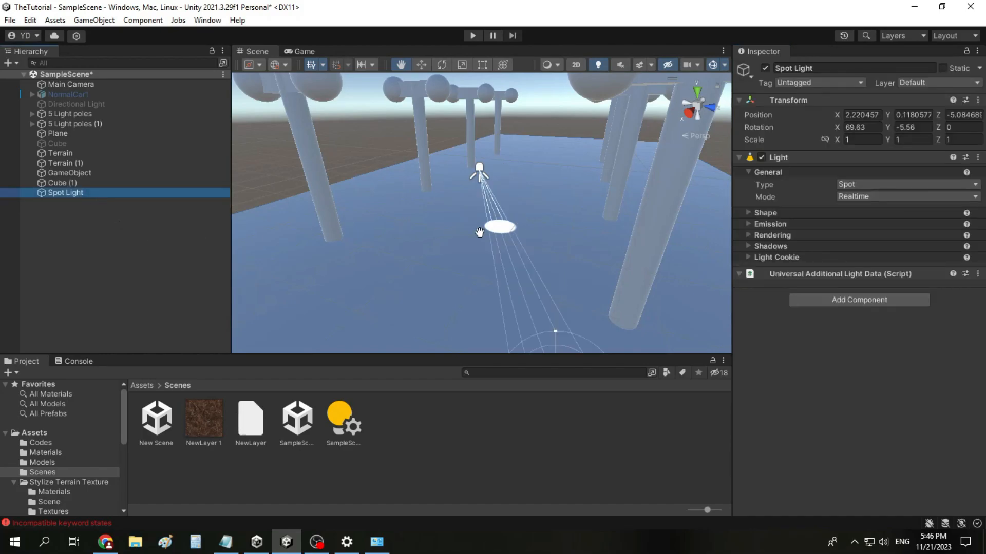
left_click(838, 184)
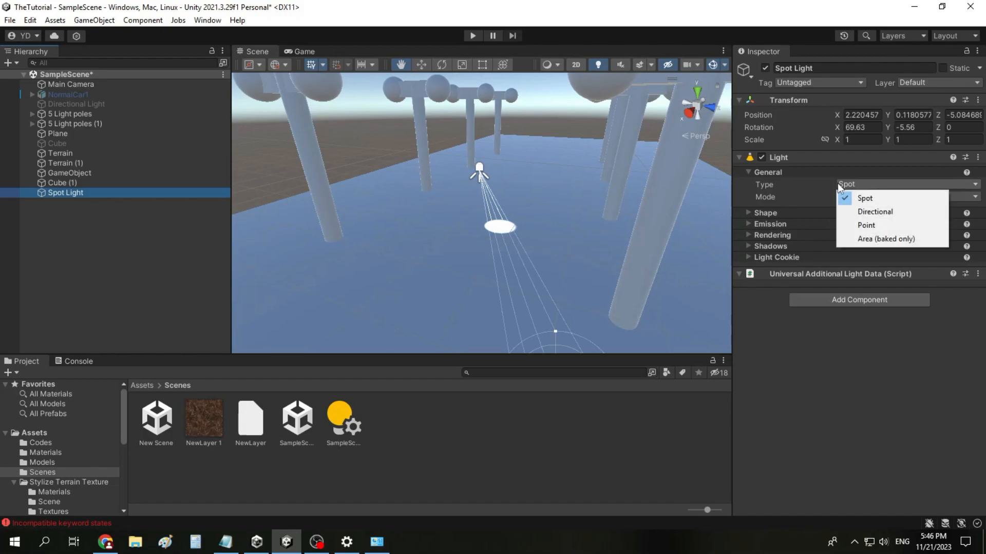
left_click(865, 206)
middle_click_drag(704, 251, 577, 245)
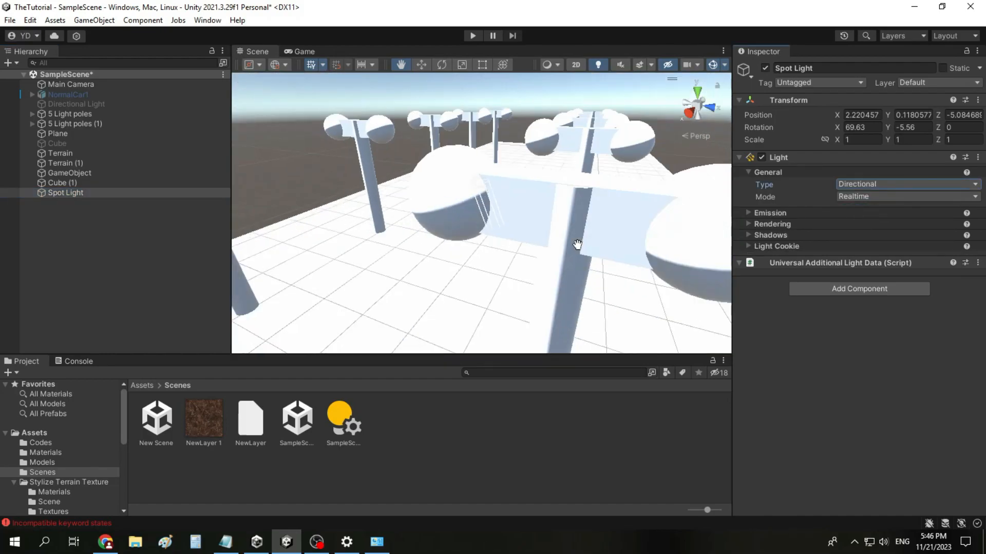
Step: Set the Spot Light's intensity to 1 and its rotation to X 83.4 and Y 87.6
left_click(764, 212)
left_click(849, 238)
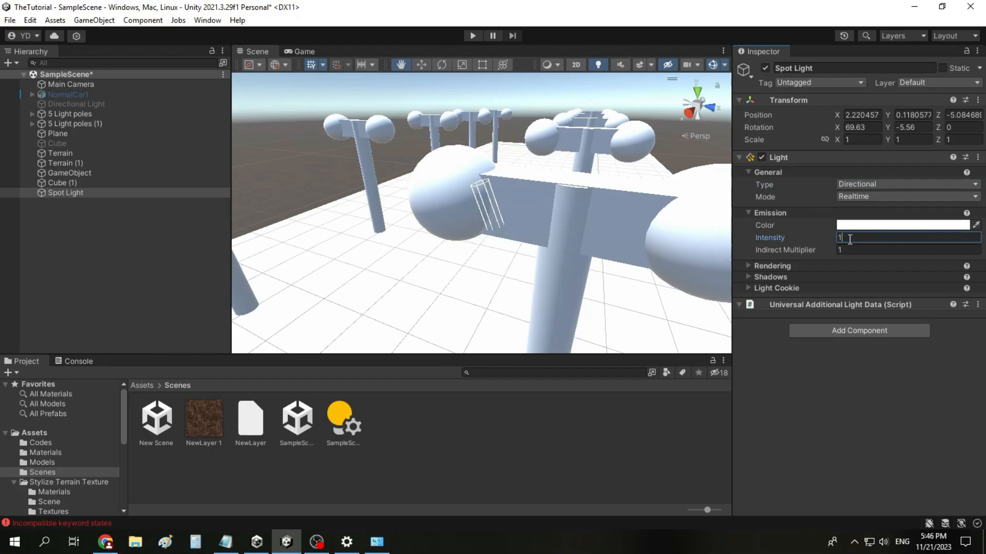
scroll(377, 226, "down", 4)
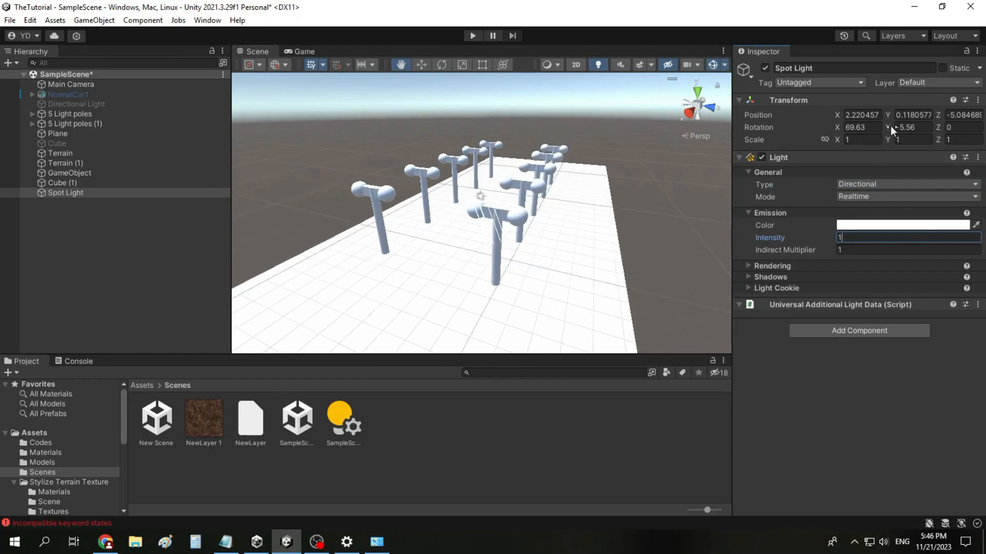
left_click(862, 127)
type("4.33")
left_click_drag(900, 166, 31, 162)
mouse_move(888, 127)
left_mouse_down()
mouse_move(374, 144)
mouse_move(165, 163)
mouse_move(197, 225)
left_mouse_up()
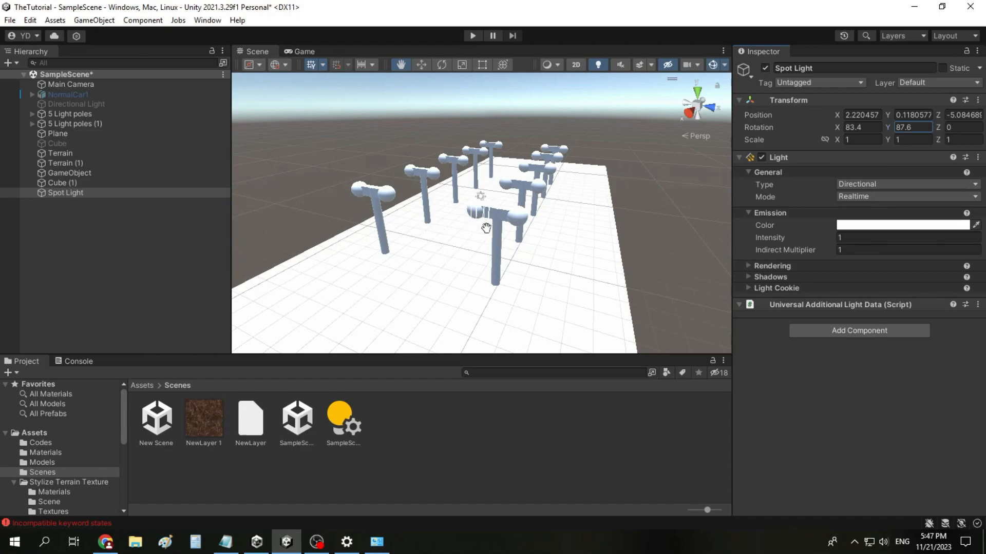
Step: Inspect the light poles under the directional lighting and open the Spot Light's Shadows settings
scroll(477, 231, "up", 4)
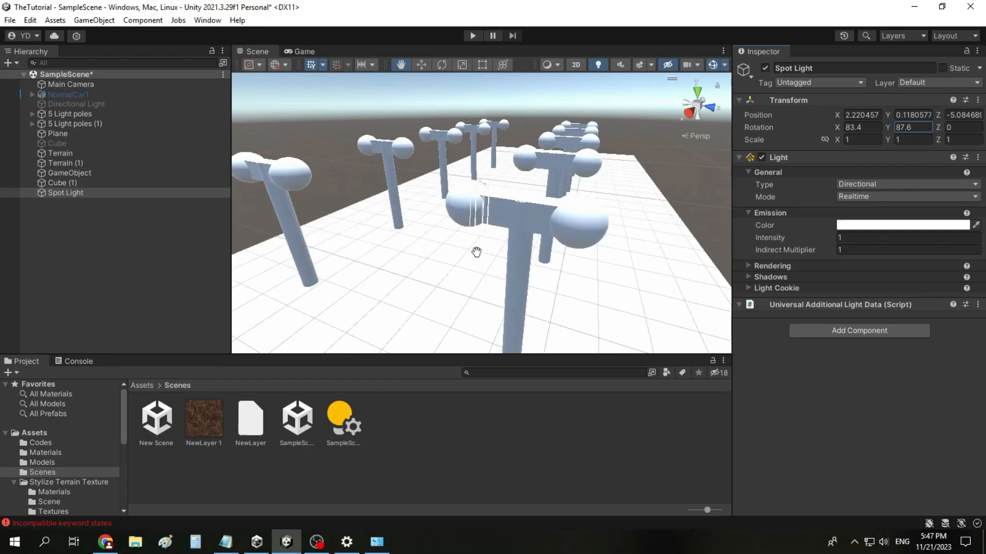
scroll(449, 277, "up", 3)
scroll(462, 256, "down", 3)
scroll(539, 207, "down", 3)
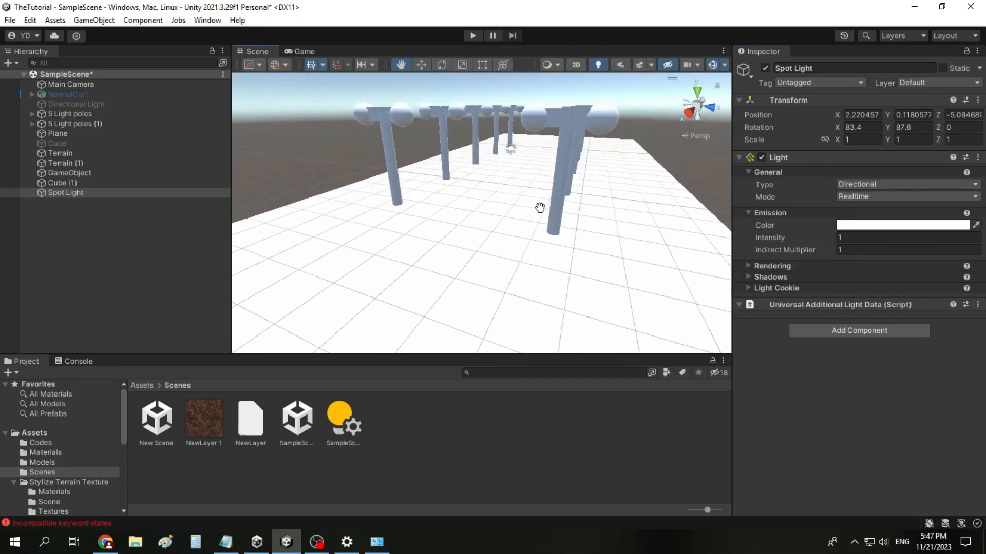
left_click(778, 278)
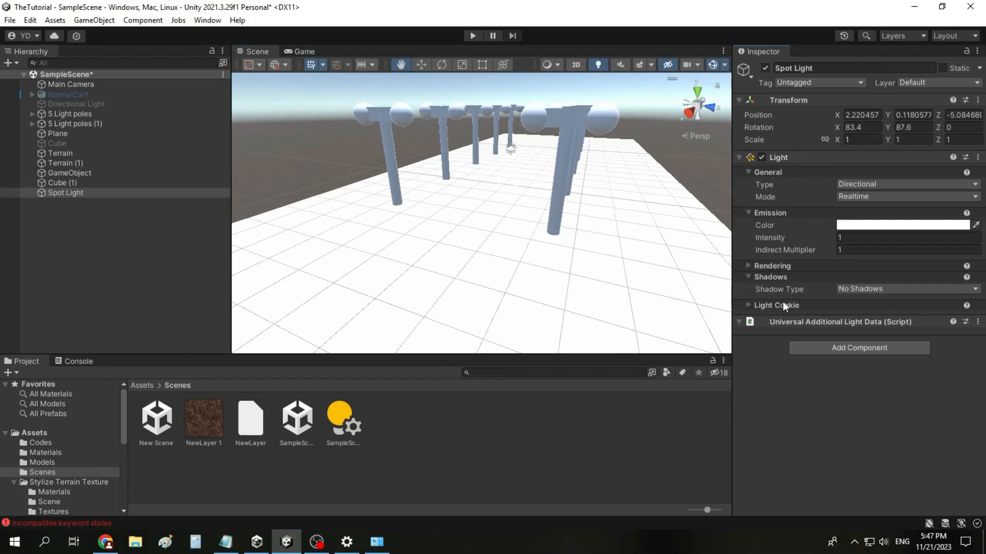
Step: Try Hard Shadows and Soft Shadows as the Spot Light's shadow type
left_click(876, 289)
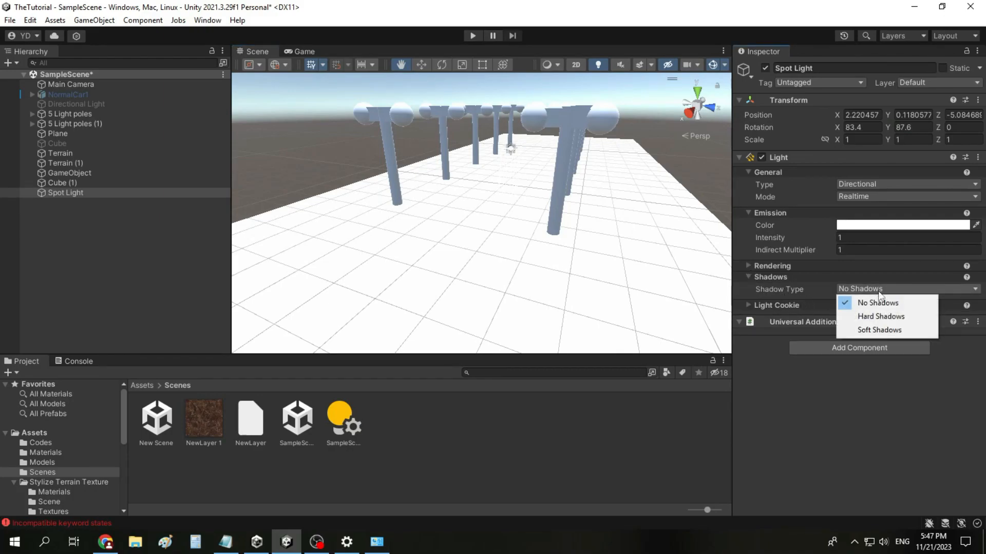
left_click(888, 321)
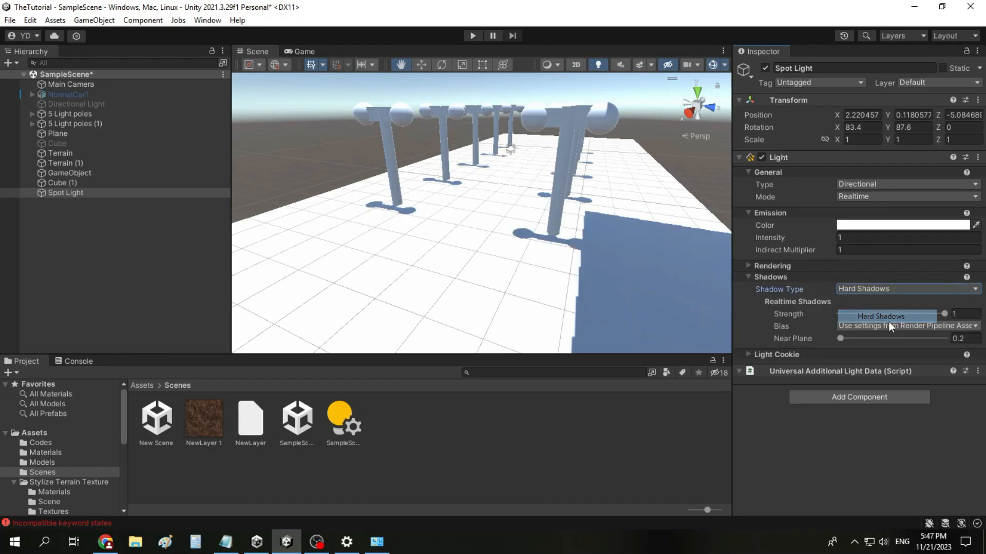
left_click(860, 289)
left_click(865, 326)
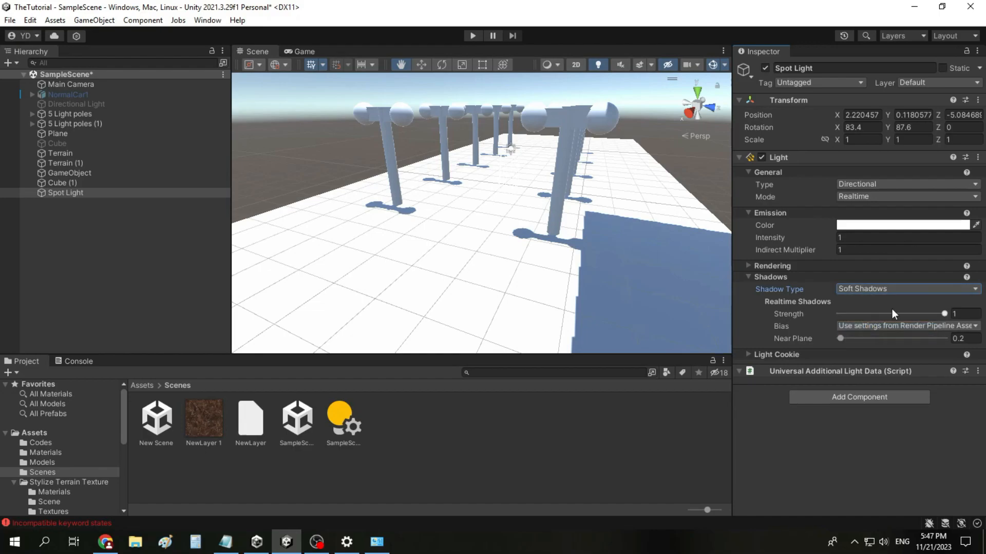
Step: Lower the Spot Light's shadow strength to 0.725 and set its shadow type to Hard Shadows
mouse_move(932, 313)
left_mouse_down()
mouse_move(895, 314)
mouse_move(916, 315)
left_mouse_up()
left_click(871, 292)
left_click(878, 316)
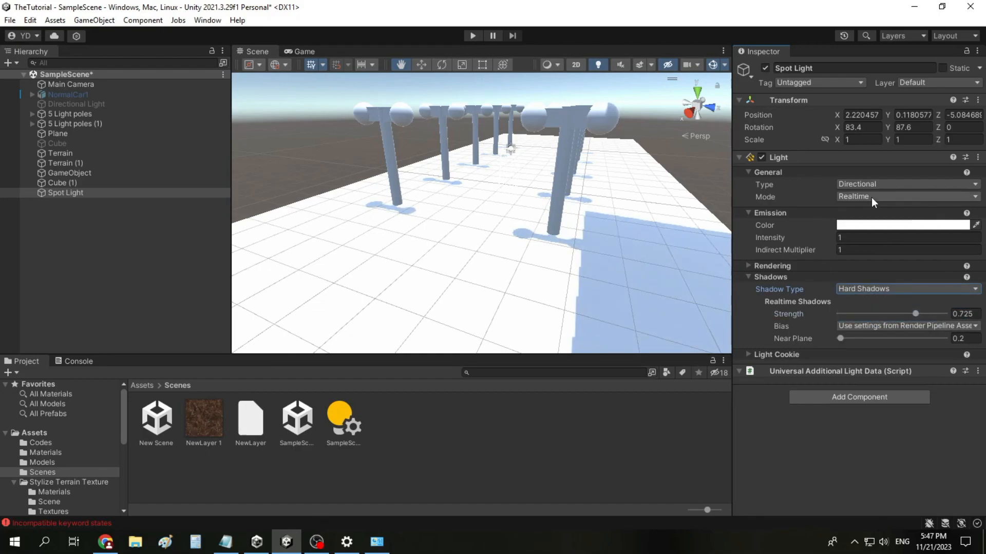
Step: Set the Spot Light's rotation to X 27.3 and Y -63.45 and inspect the cast shadows
left_click_drag(889, 131, 739, 265)
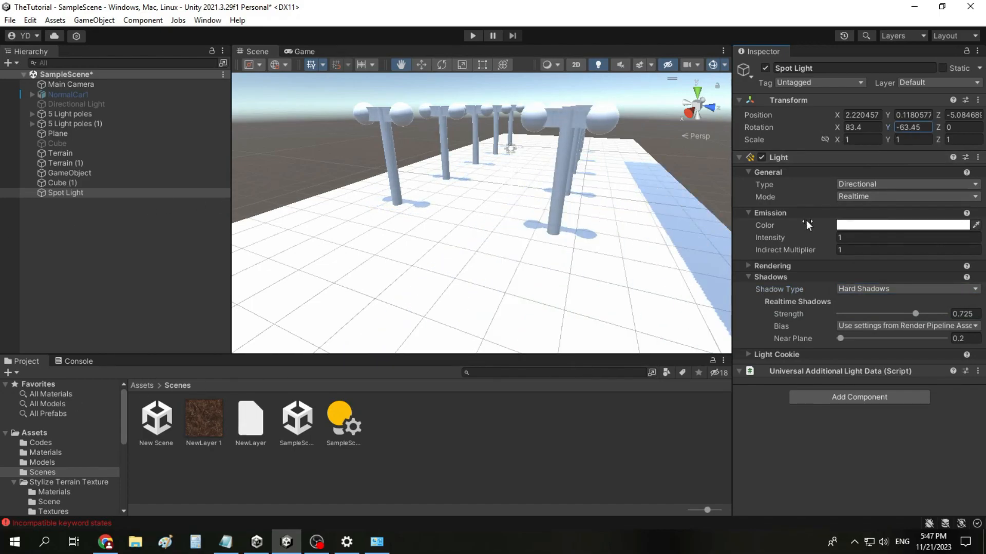
left_click_drag(836, 126, 710, 134)
scroll(501, 295, "up", 4)
left_click_drag(501, 294, 481, 190)
right_click_drag(481, 189, 463, 293)
scroll(491, 280, "down", 4)
left_click_drag(462, 260, 489, 274)
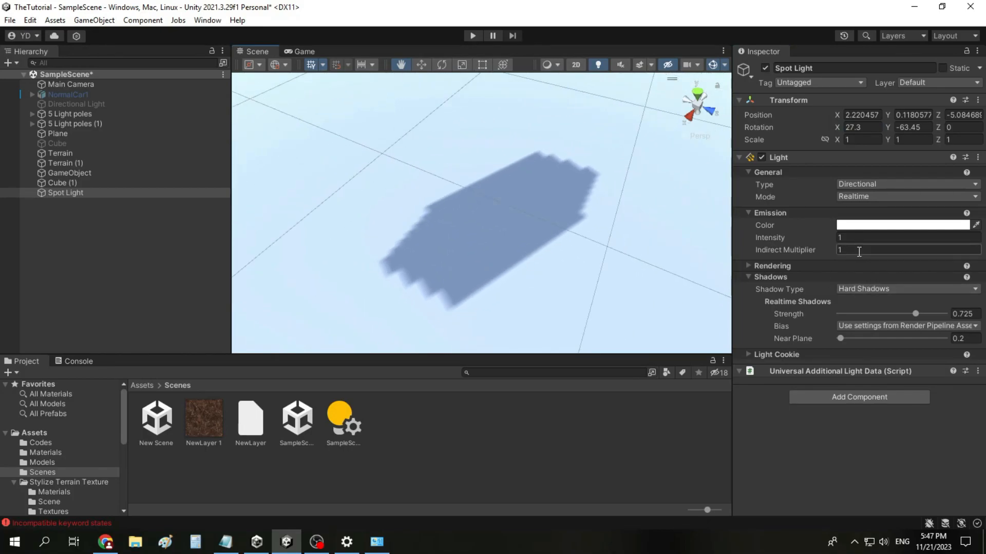
Step: Set the Spot Light's shadow strength to 1 and its shadow near plane to 0.1
scroll(514, 241, "down", 4)
scroll(589, 248, "up", 4)
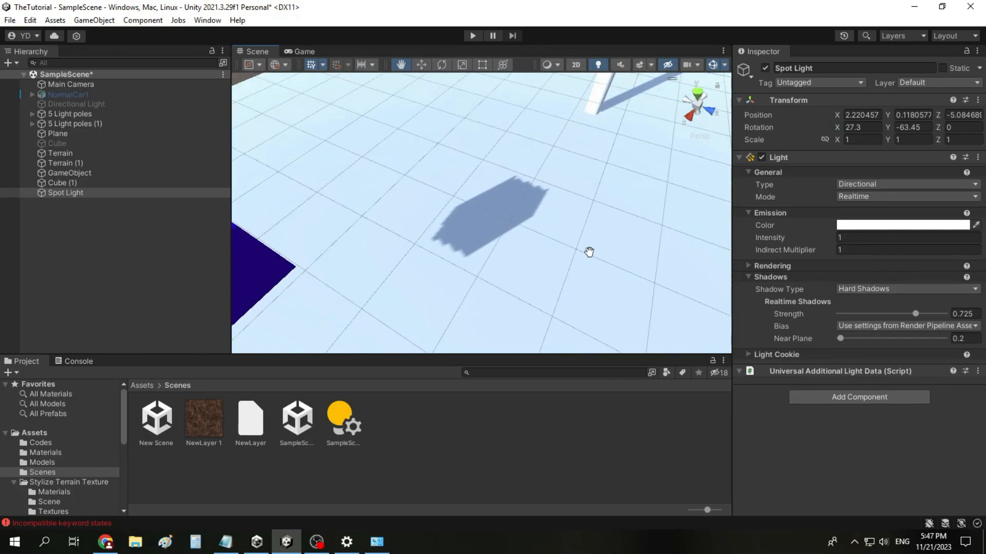
left_click_drag(915, 314, 955, 316)
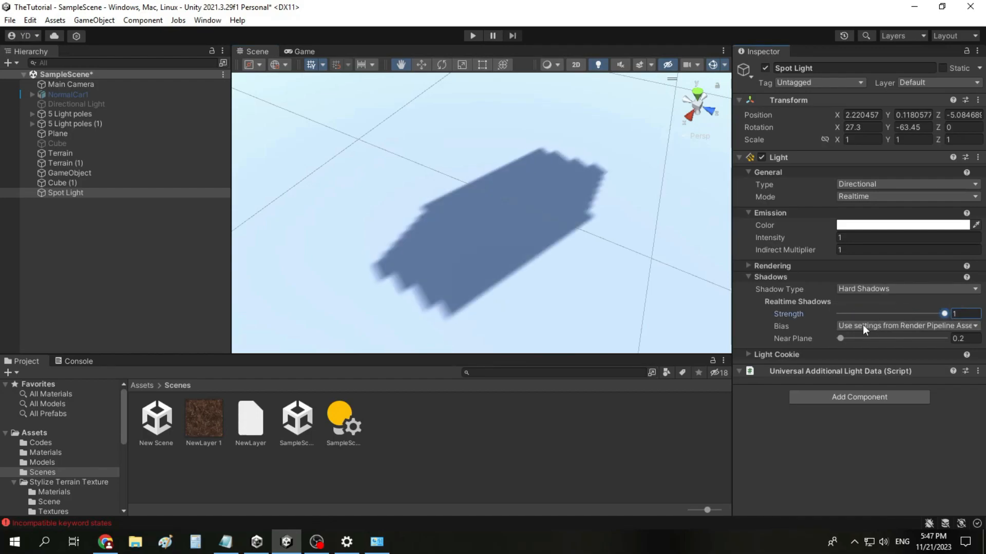
left_click_drag(839, 340, 750, 340)
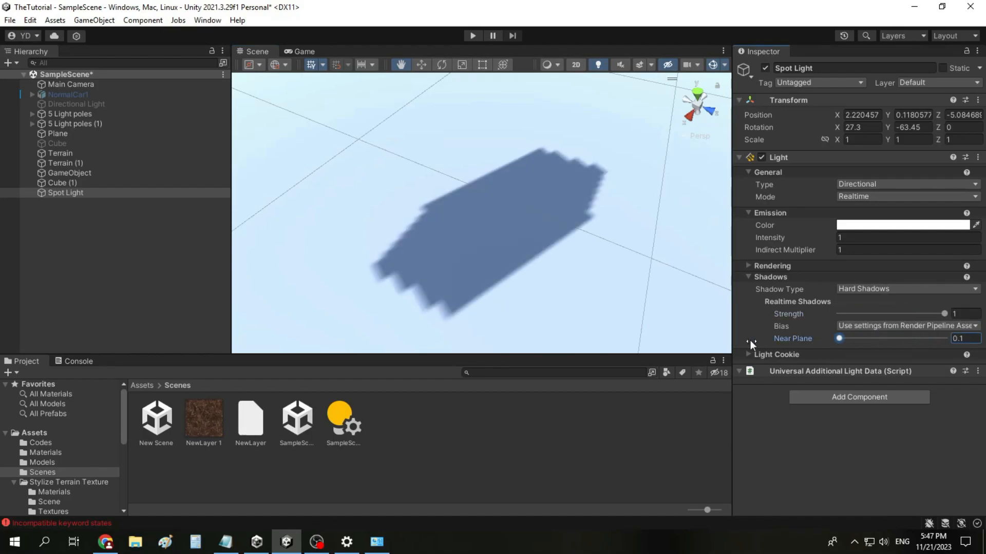
Step: Compare Soft Shadows and No Shadows on the Spot Light and return the shadow type to Hard Shadows
left_click(862, 290)
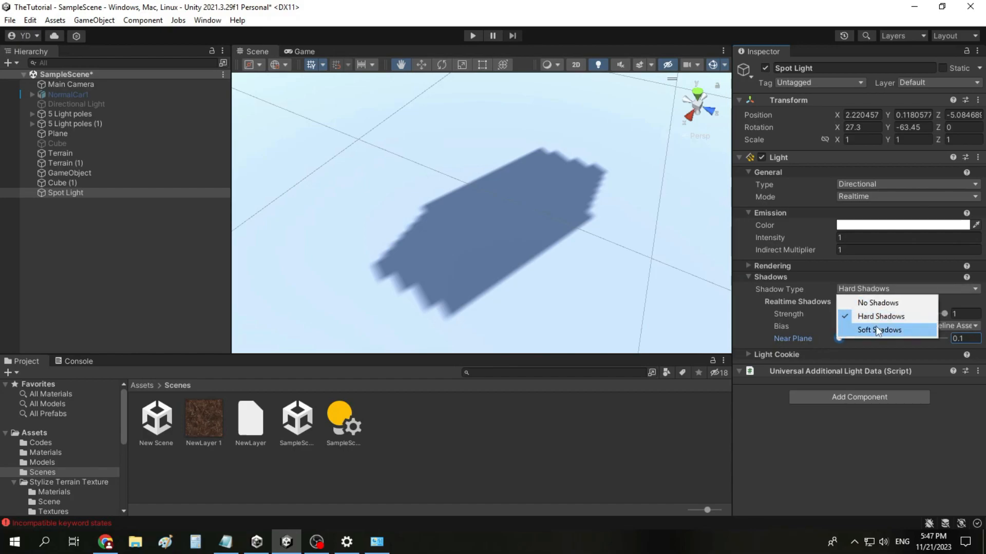
left_click(876, 327)
left_click(868, 289)
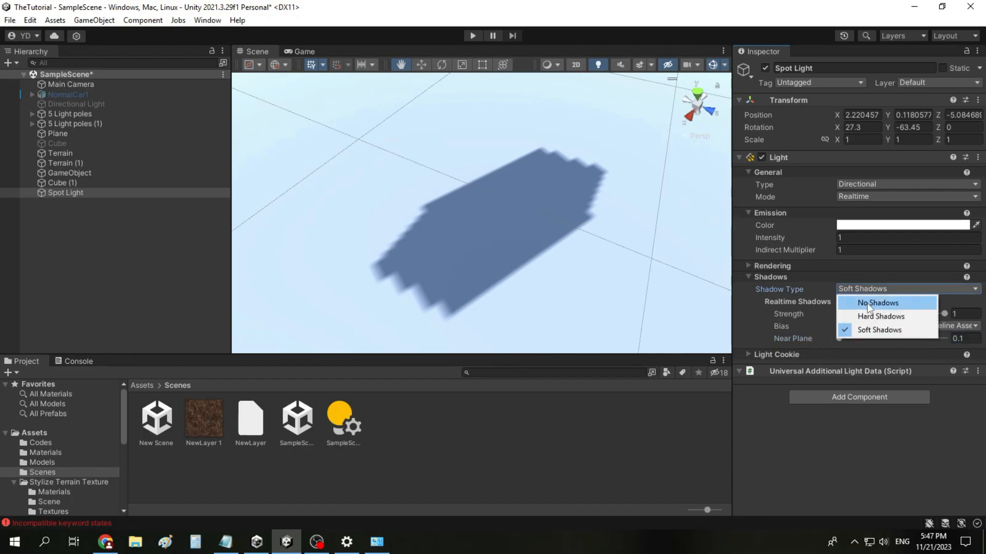
left_click(865, 302)
left_click_drag(710, 292, 576, 242)
scroll(546, 264, "down", 6)
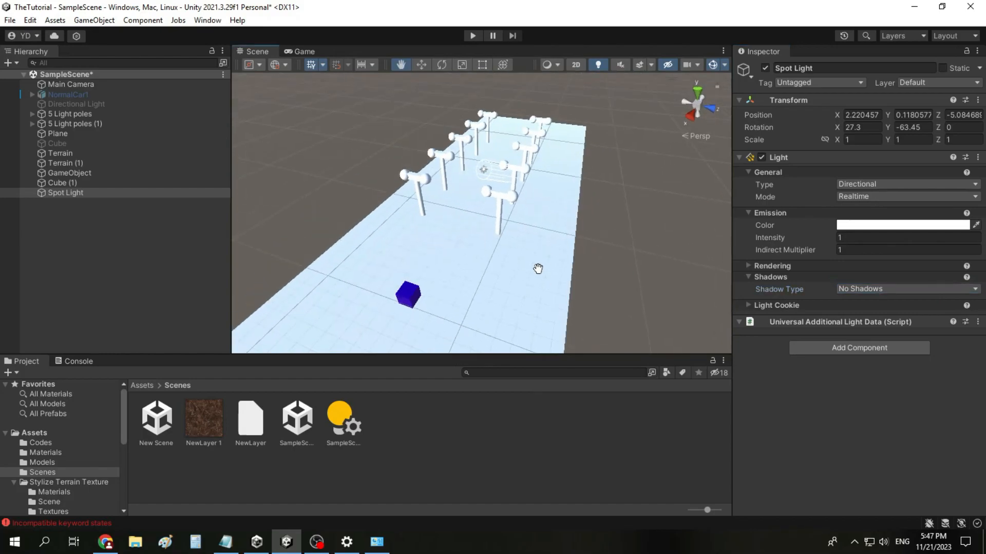
left_click(845, 290)
left_click(848, 315)
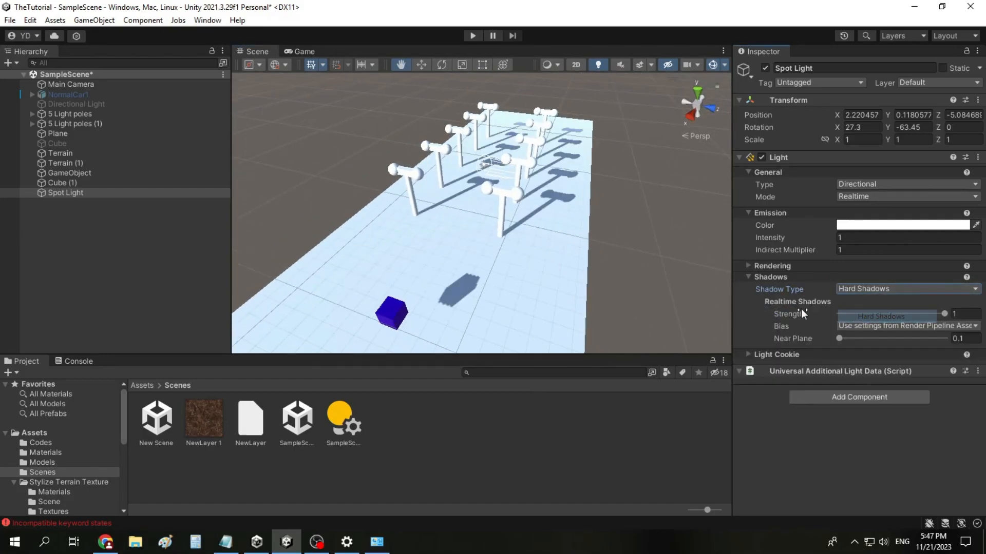
Step: Collapse the Spot Light's Shadows settings and expand its Light Cookie settings
left_click(762, 277)
left_click(769, 288)
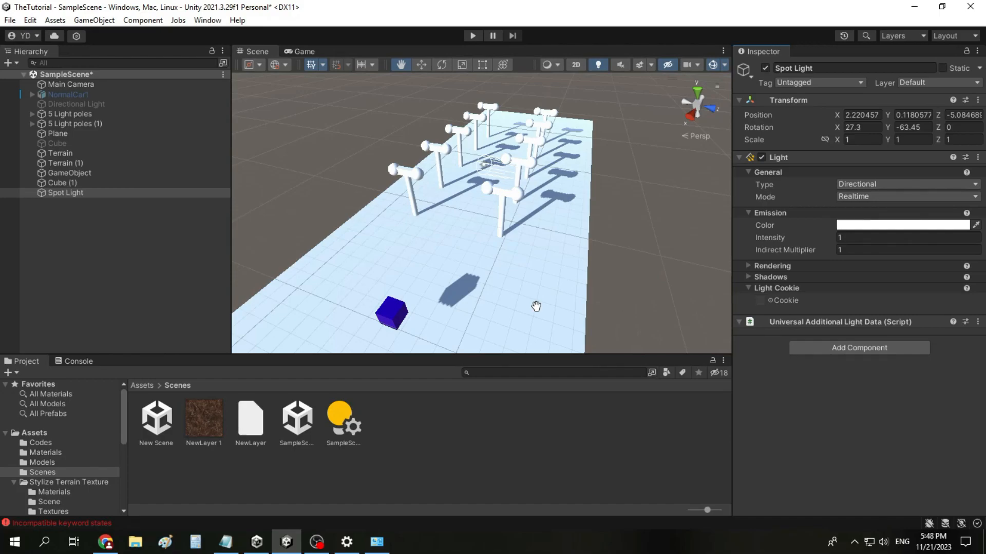
scroll(536, 307, "up", 5)
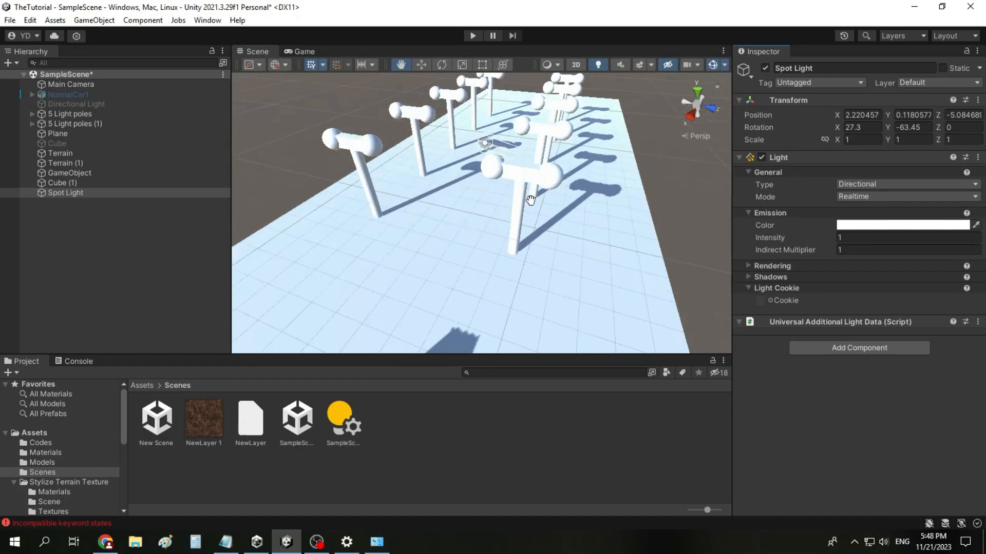
Step: Select the Cube inside Light pole 3 of 5 Light poles and examine the pole's head up close
left_click(32, 114)
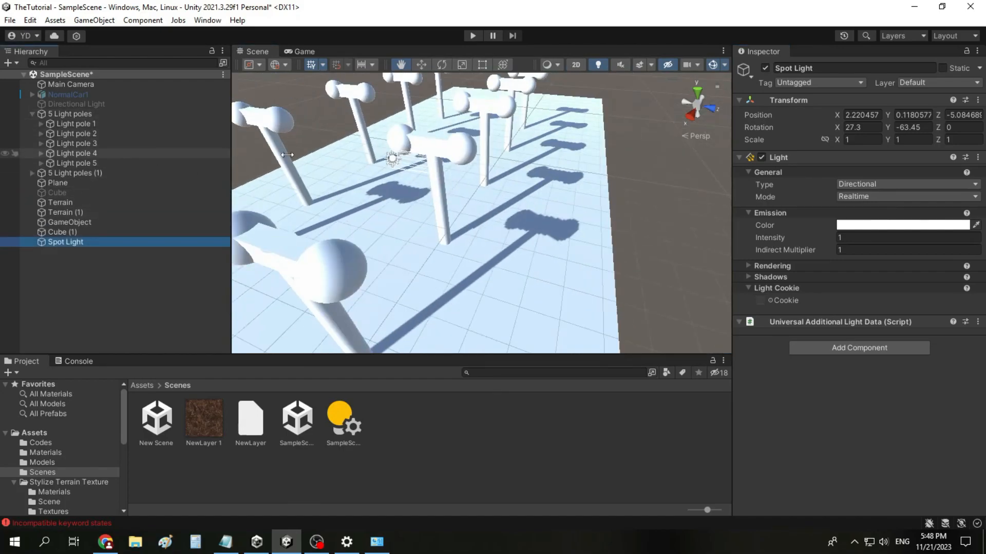
left_click(41, 144)
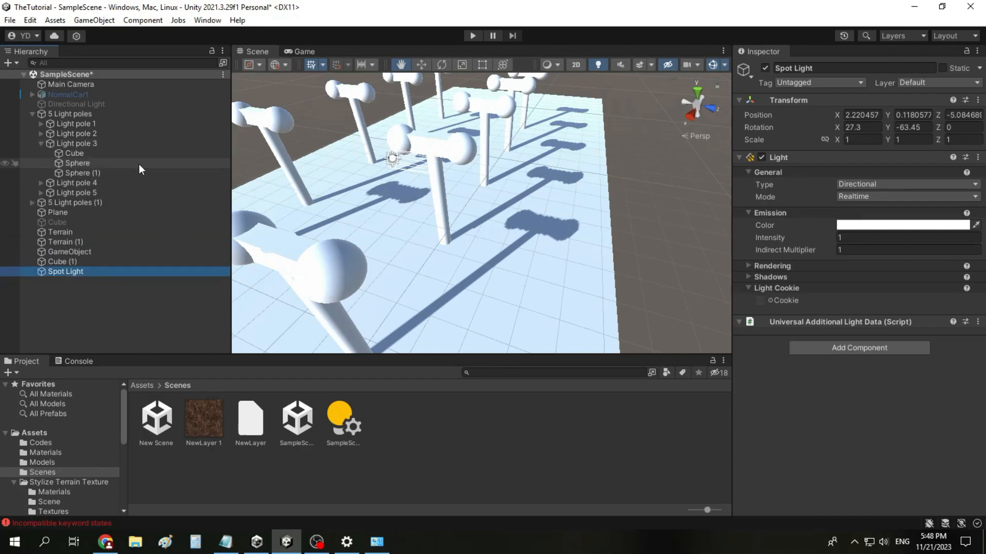
left_click(128, 154)
key("f")
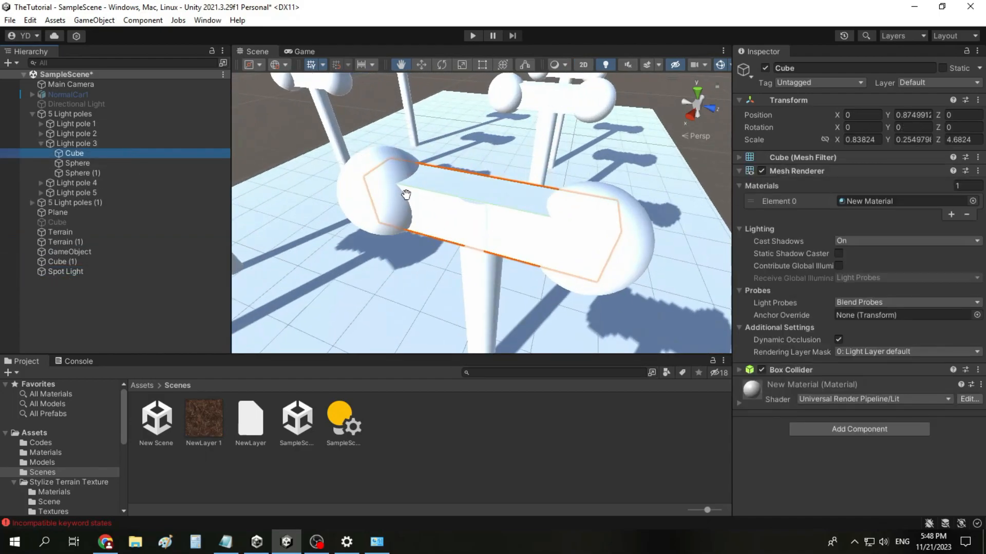
scroll(405, 198, "up", 4)
middle_click_drag(374, 195, 429, 180)
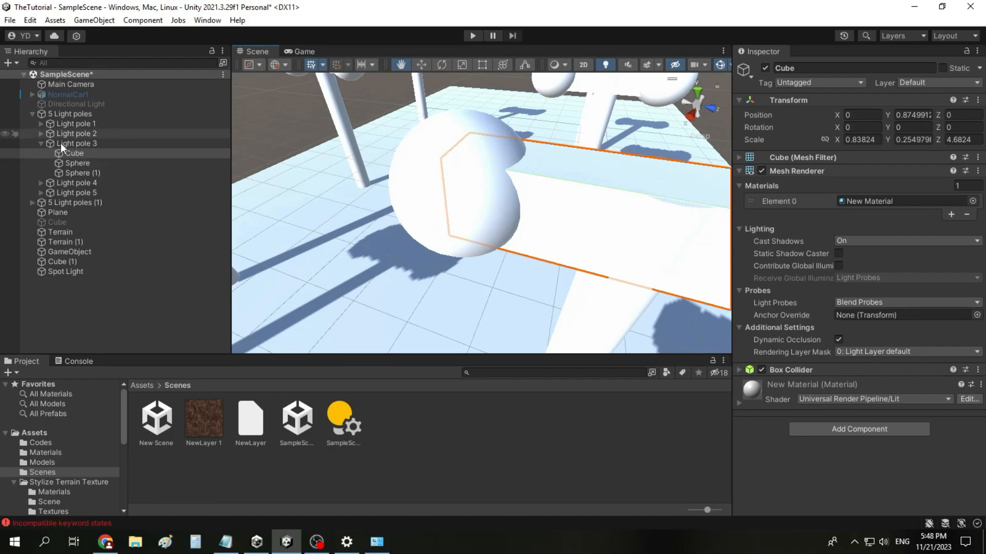
left_click(39, 143)
Step: Try the Knob texture as the Spot Light's cookie and reset the cookie to None
double_click(66, 241)
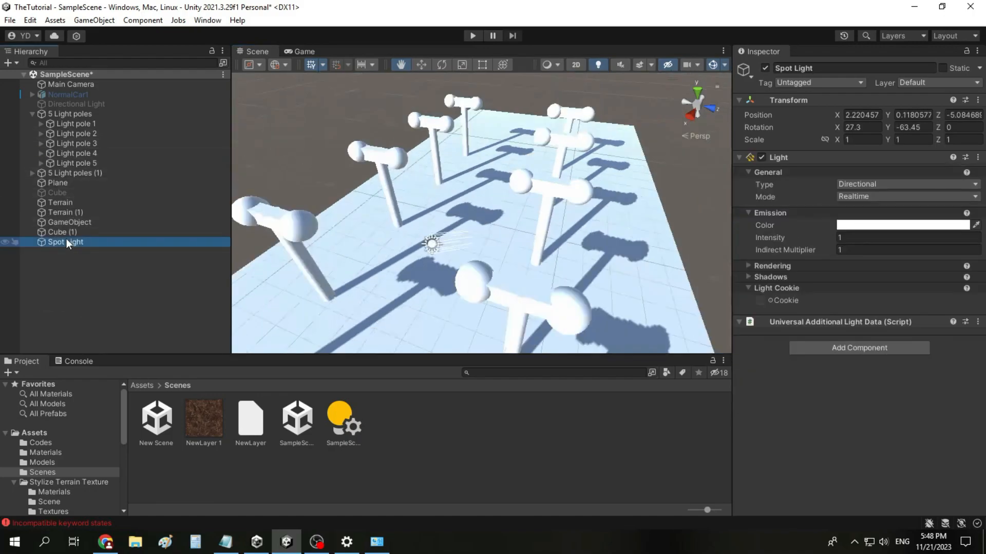
left_click(771, 301)
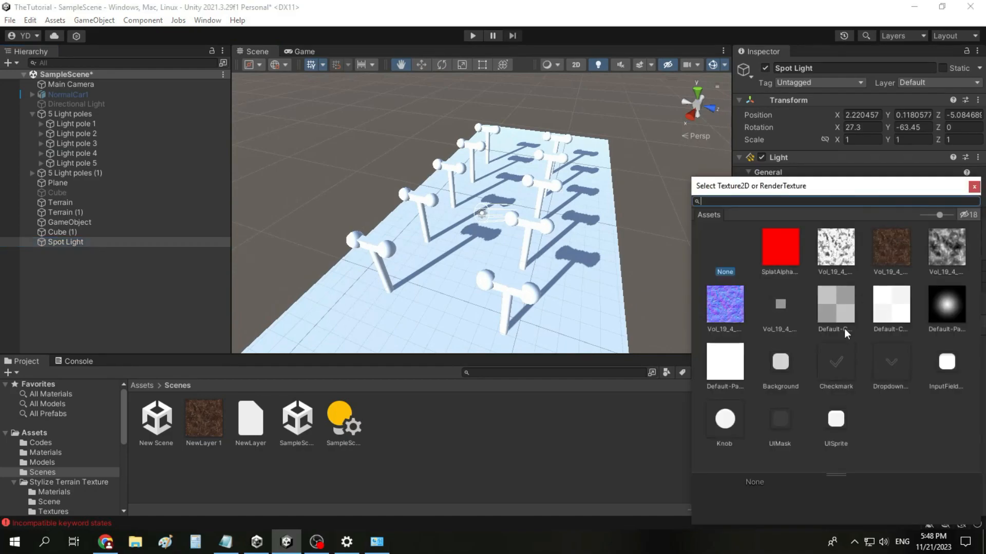
left_click(724, 419)
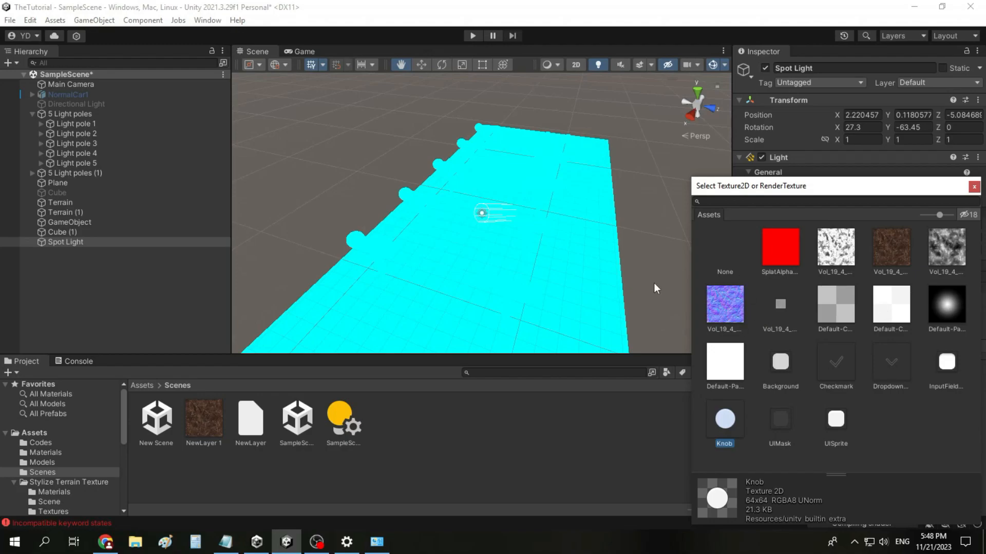
scroll(511, 253, "up", 2)
double_click(738, 242)
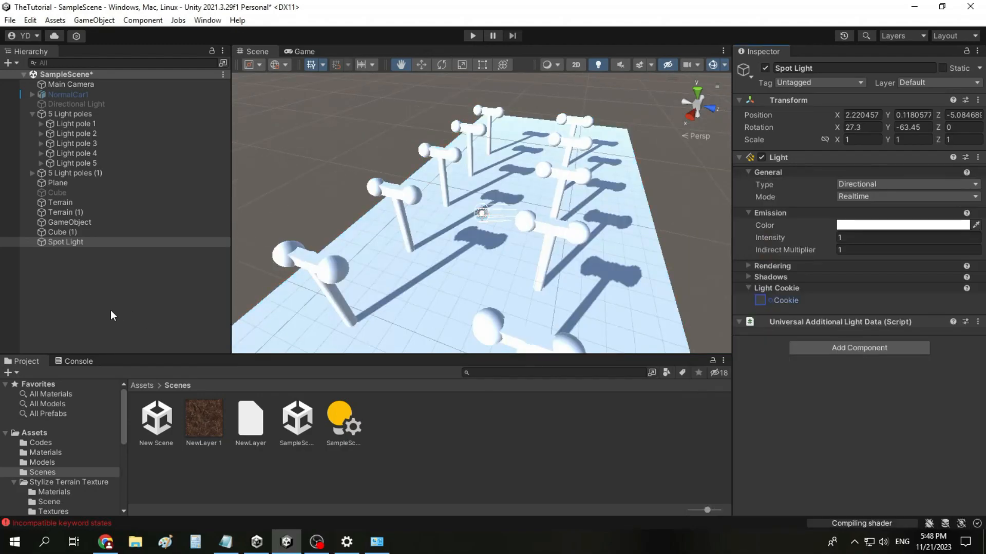
Step: Delete the Spot Light and add a Point Light to the scene
right_click(145, 238)
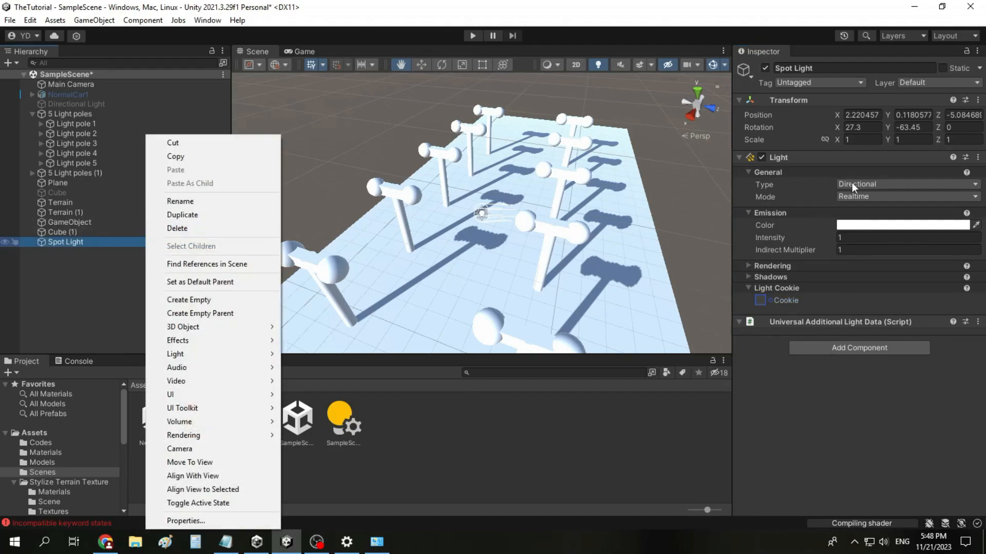
left_click(195, 227)
right_click(77, 280)
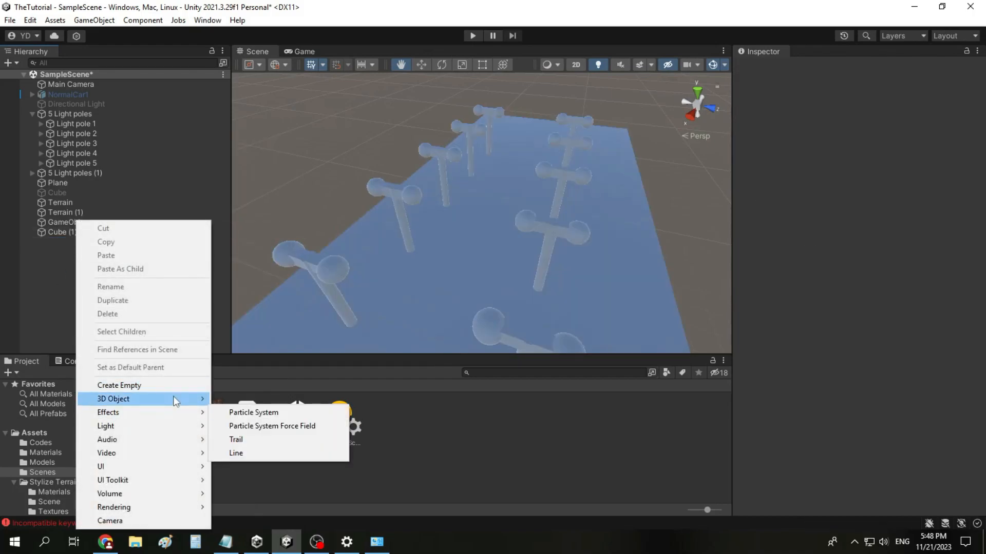
mouse_move(172, 430)
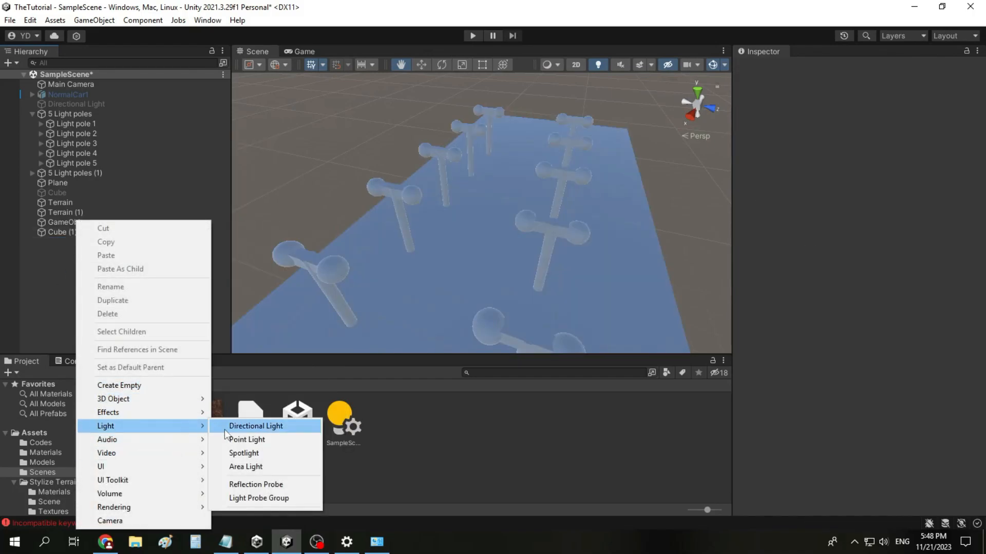
left_click(267, 439)
Step: Inspect the Point Light's glow between the light poles and raise its intensity to 27.2
scroll(495, 243, "up", 5)
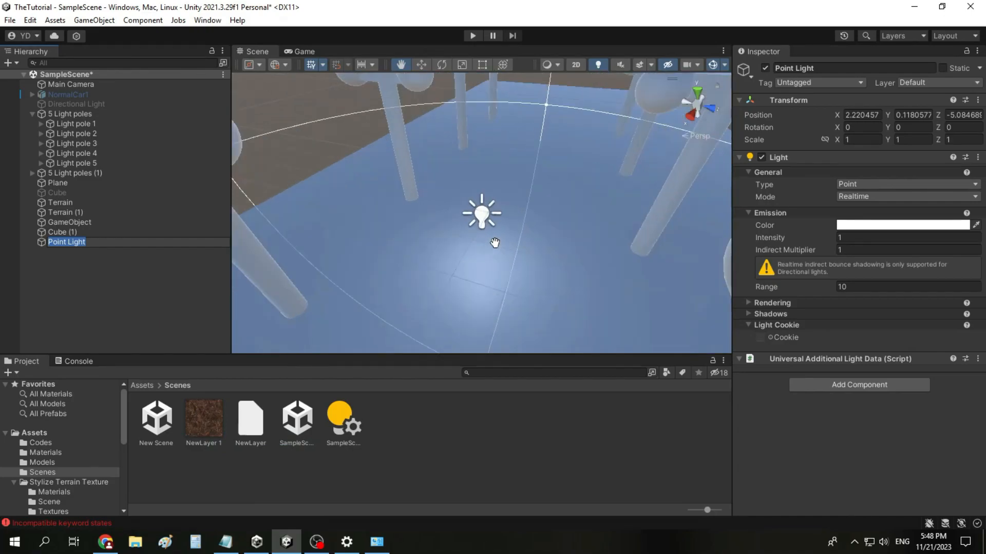
right_click_drag(512, 276, 579, 203)
scroll(531, 287, "down", 4)
scroll(531, 286, "down", 1)
left_click_drag(474, 338, 473, 307)
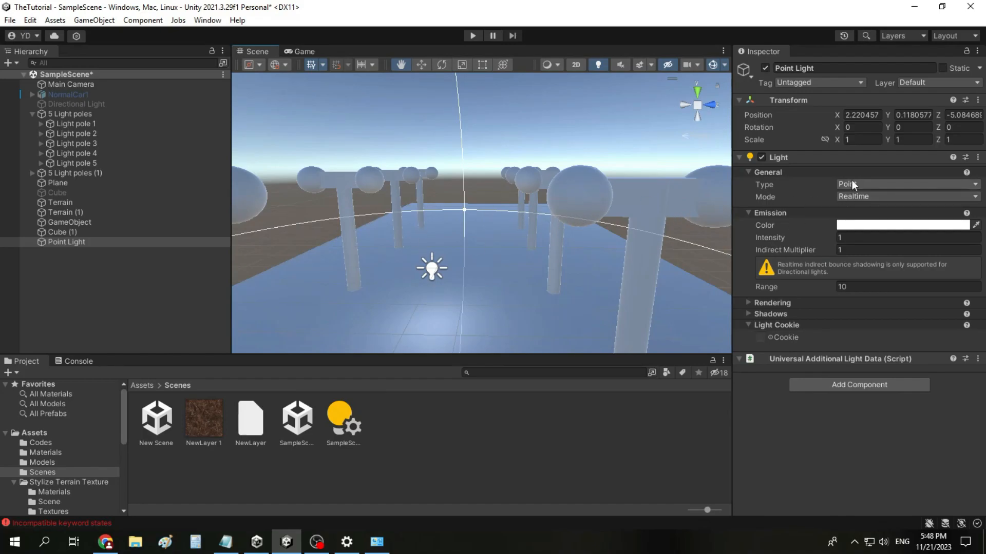
left_click_drag(824, 237, 888, 237)
scroll(486, 278, "down", 4)
scroll(487, 278, "down", 5)
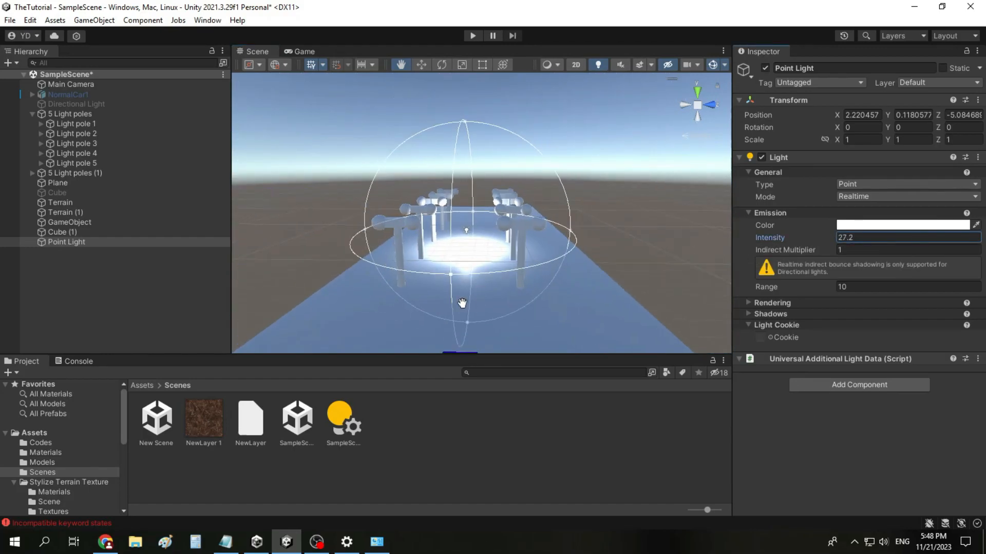
Step: Examine the area lit by the Point Light and reduce its range to 9.17
left_click_drag(382, 231, 452, 249)
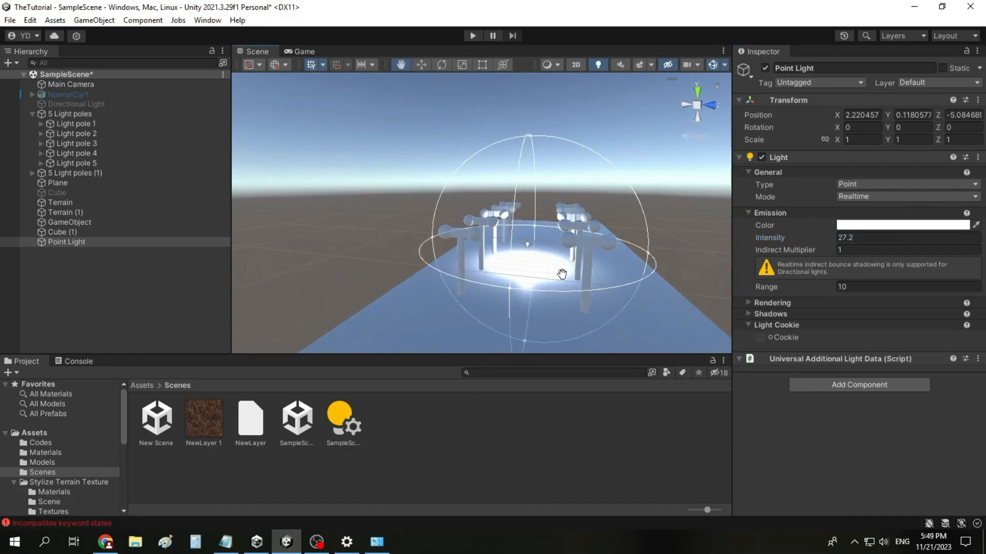
scroll(608, 244, "up", 5)
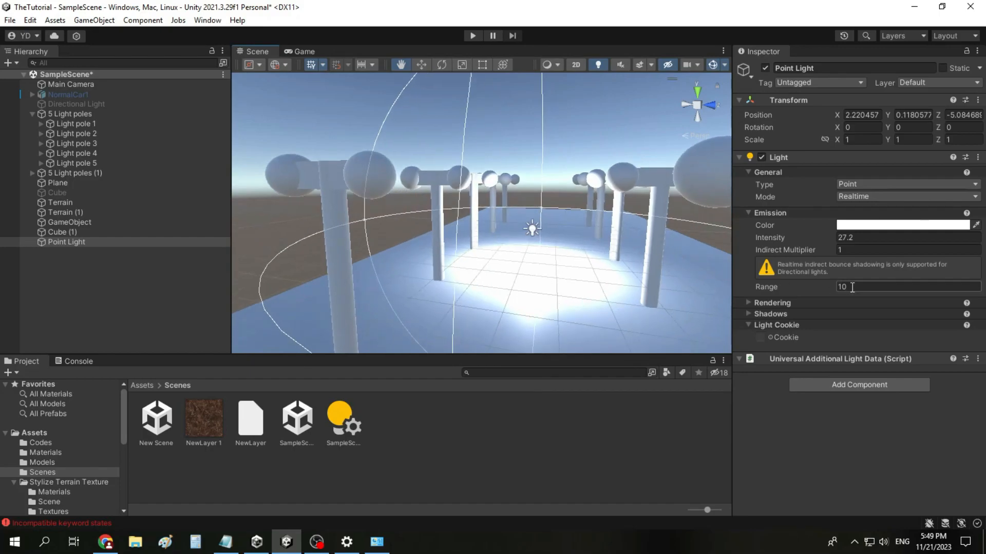
scroll(619, 278, "down", 5)
left_click_drag(823, 286, 804, 291)
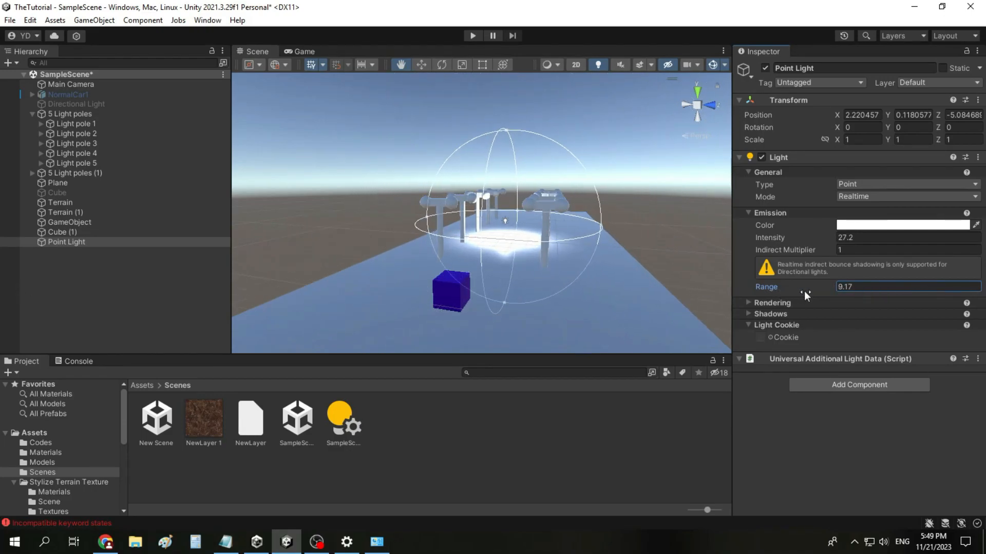
Step: Expand the Point Light's Rendering and Shadows settings and set its shadow type to Hard Shadows
left_click(775, 303)
left_click(765, 342)
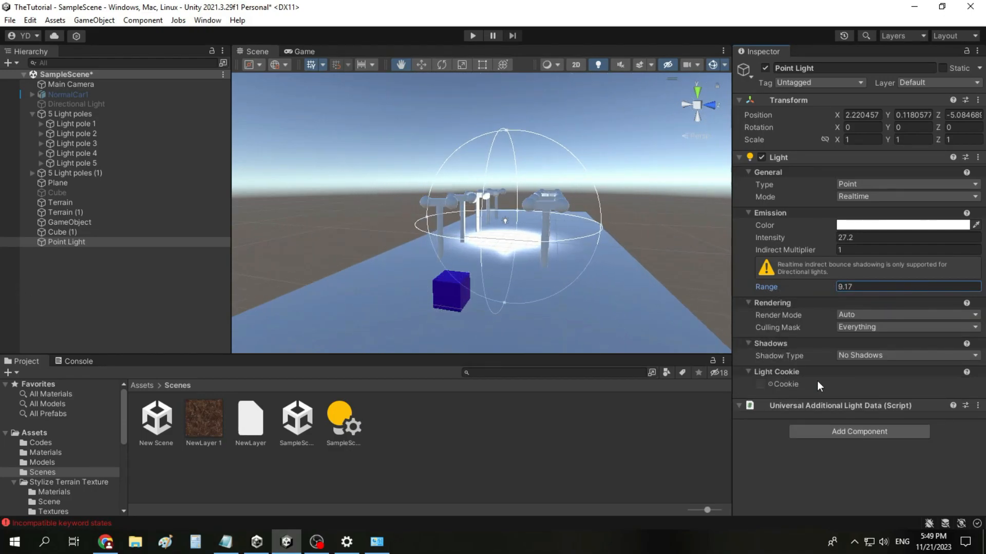
left_click(854, 356)
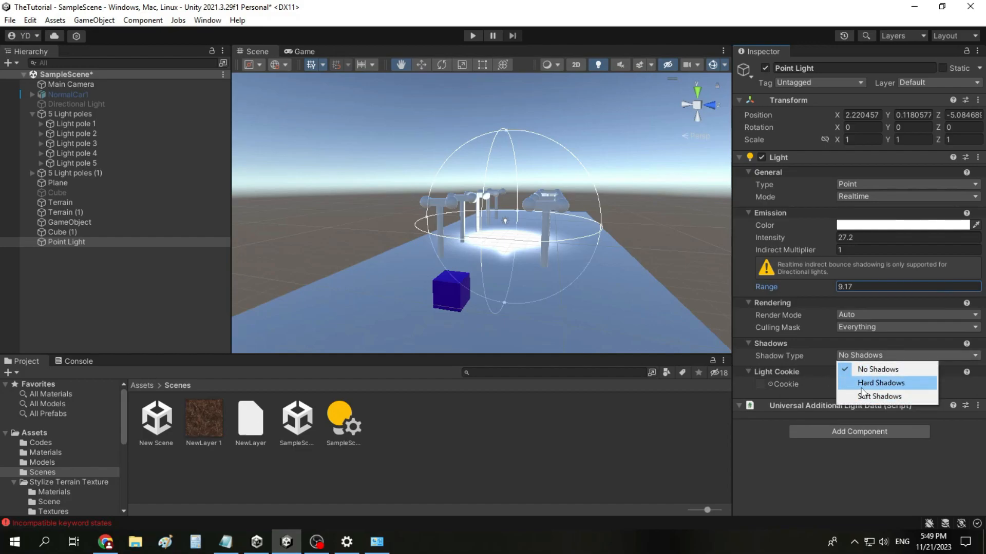
left_click(881, 383)
middle_click_drag(638, 259, 544, 257)
scroll(543, 257, "up", 5)
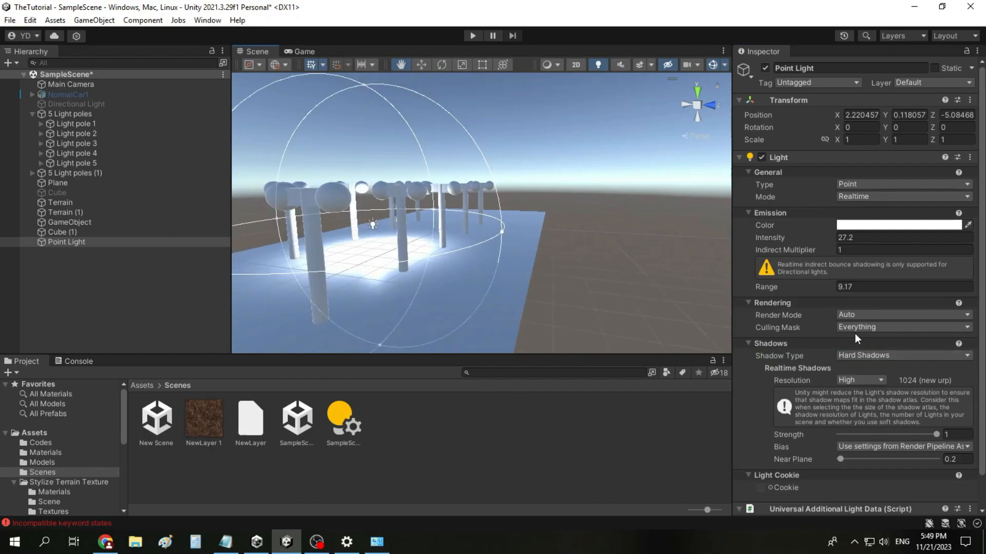
Step: Try Soft Shadows on the Point Light, and set its shadow type to No Shadows
left_click(852, 355)
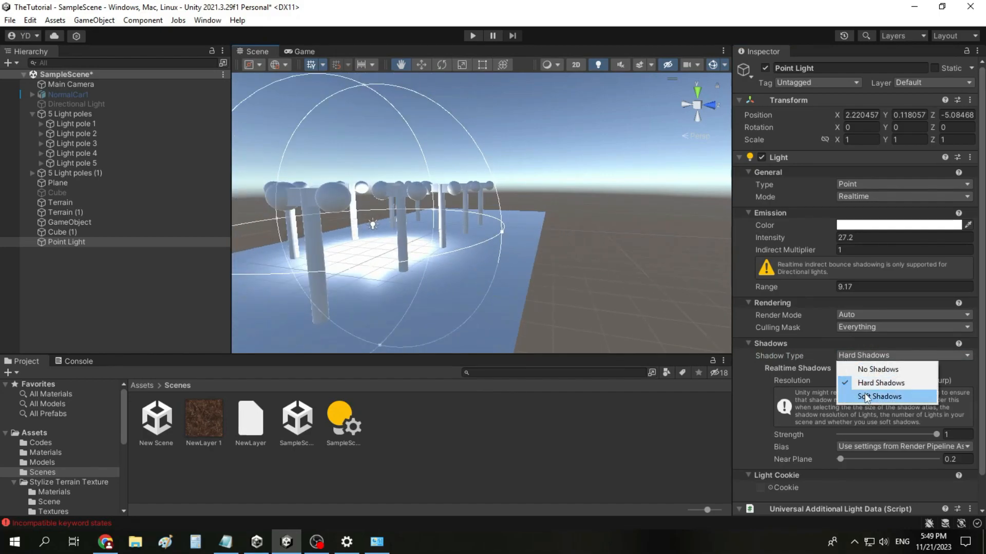
left_click(883, 398)
left_click(870, 373)
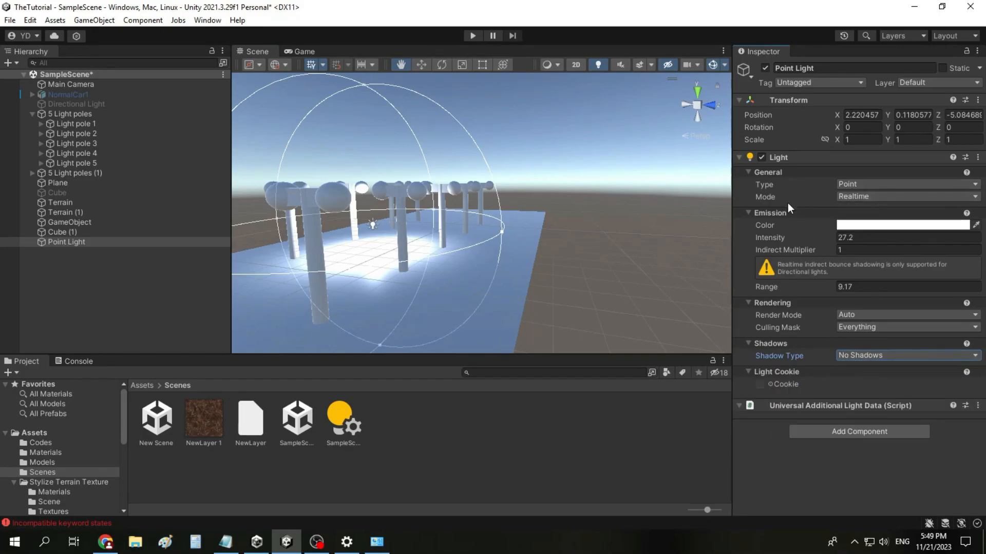
Step: Switch the Point Light's mode to Baked and examine the lit area between the light poles
key("f")
left_click(852, 198)
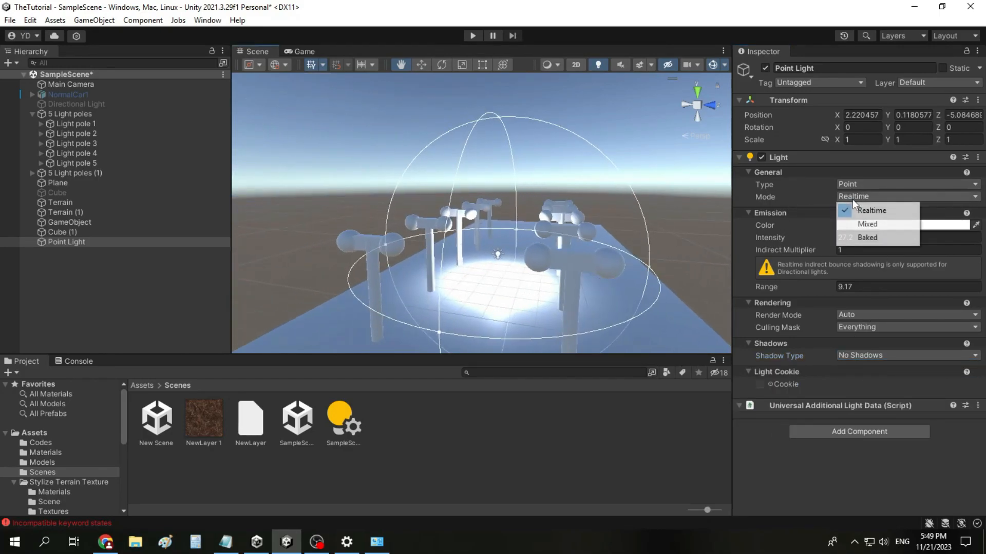
left_click(879, 239)
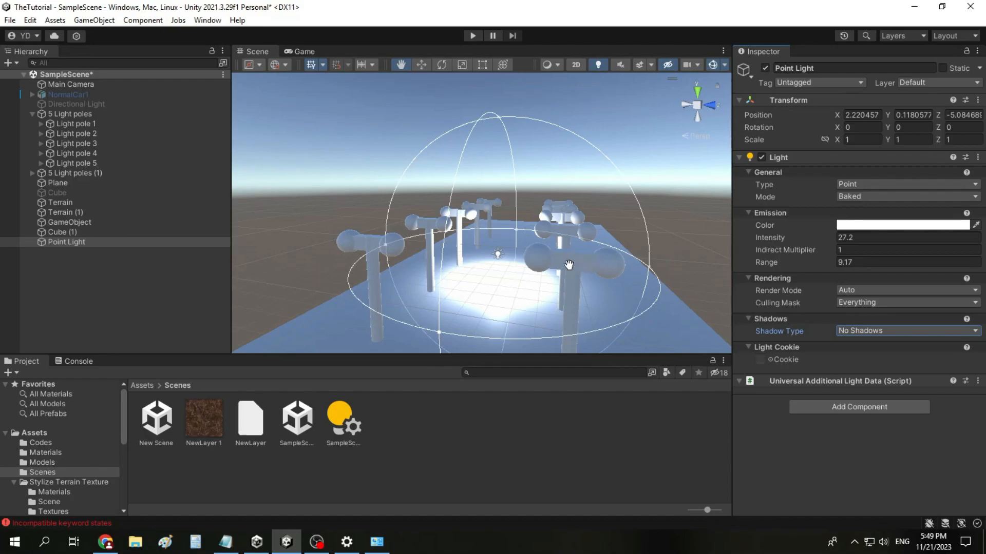
left_click(846, 200)
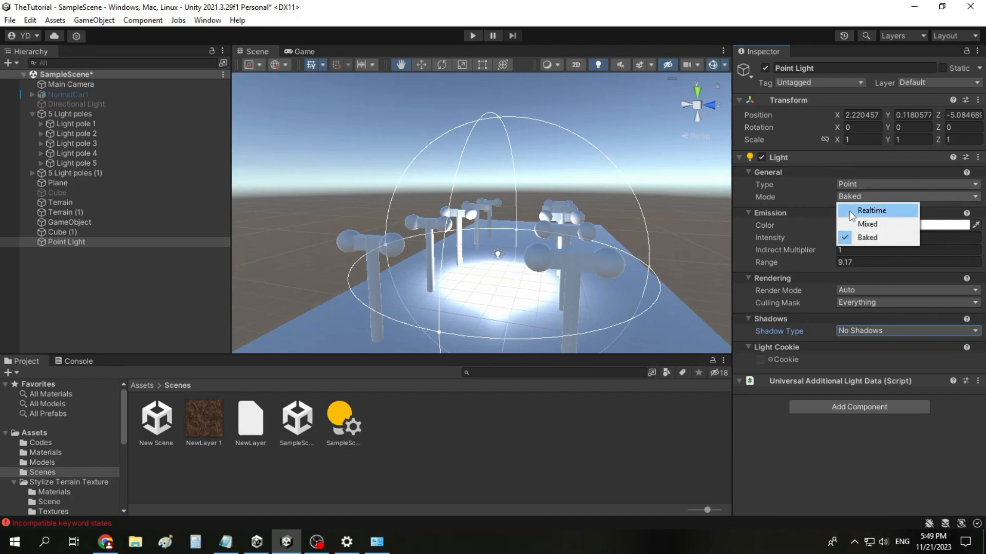
left_click(590, 305)
scroll(568, 281, "down", 3)
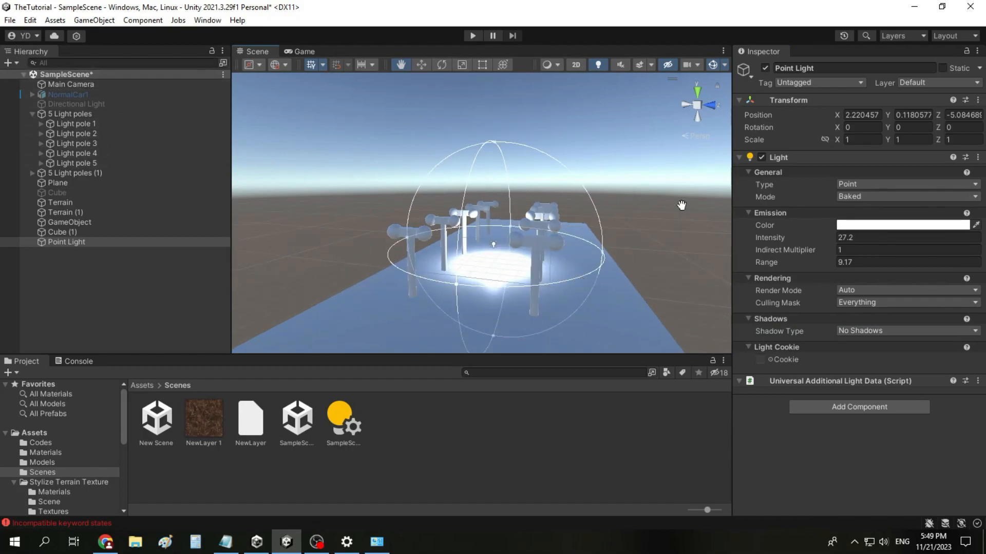
Step: Move the Point Light along the ground to X 6.25, Z -7.05 and set its shadow type to Hard Shadows
left_click(421, 66)
left_click_drag(510, 235, 437, 270)
left_click(856, 335)
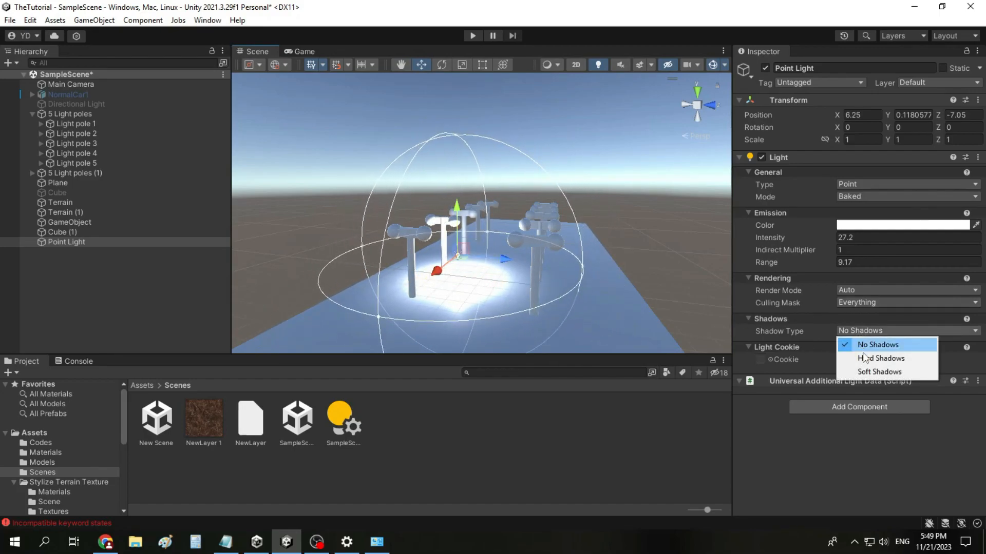
left_click(862, 355)
scroll(472, 310, "up", 3)
left_click(538, 301)
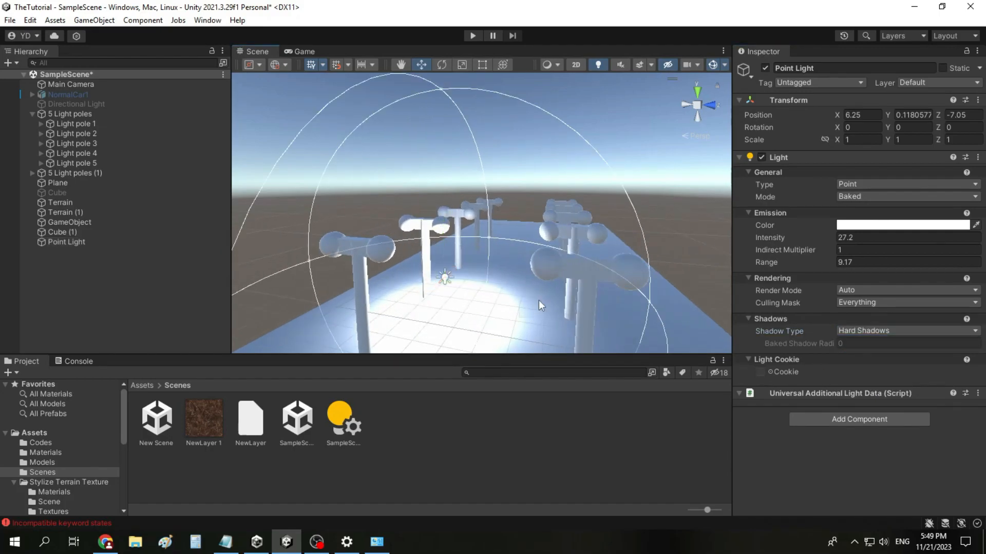
Step: Change the Point Light's shadow type to Soft Shadows and raise its baked shadow radius to 73.41
left_click(104, 243)
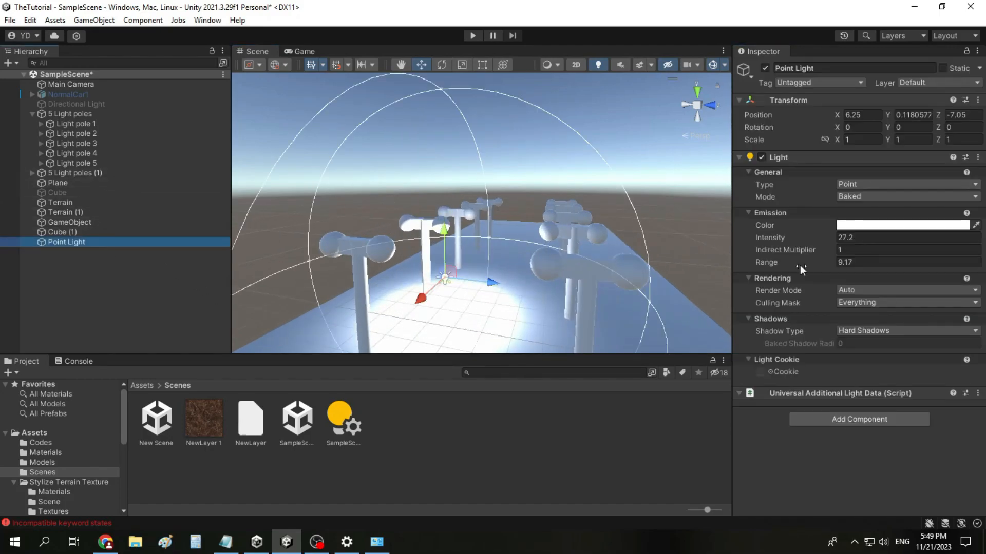
left_click(883, 329)
left_click(873, 374)
left_click(824, 341)
left_click_drag(824, 340, 329, 347)
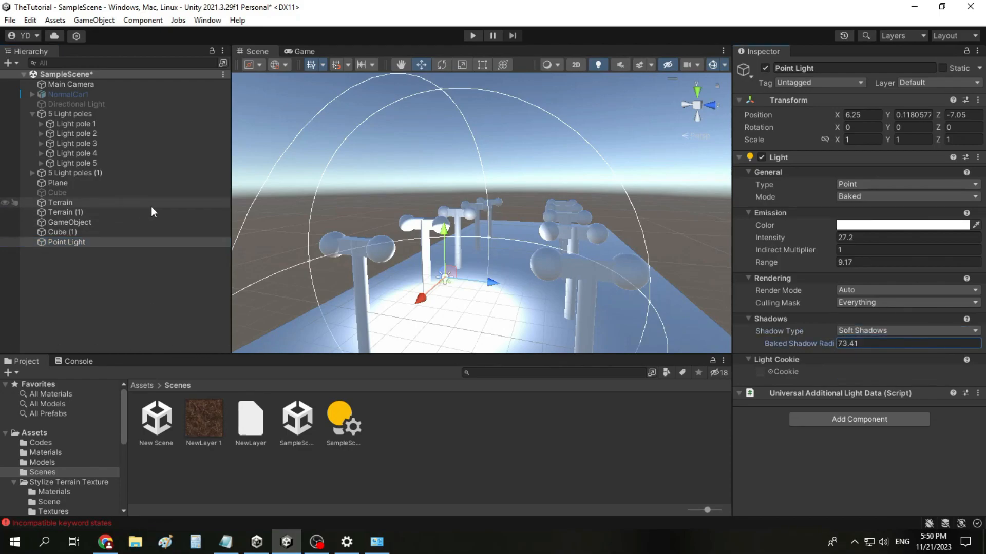
scroll(520, 272, "down", 3)
scroll(519, 271, "down", 3)
scroll(465, 294, "up", 4)
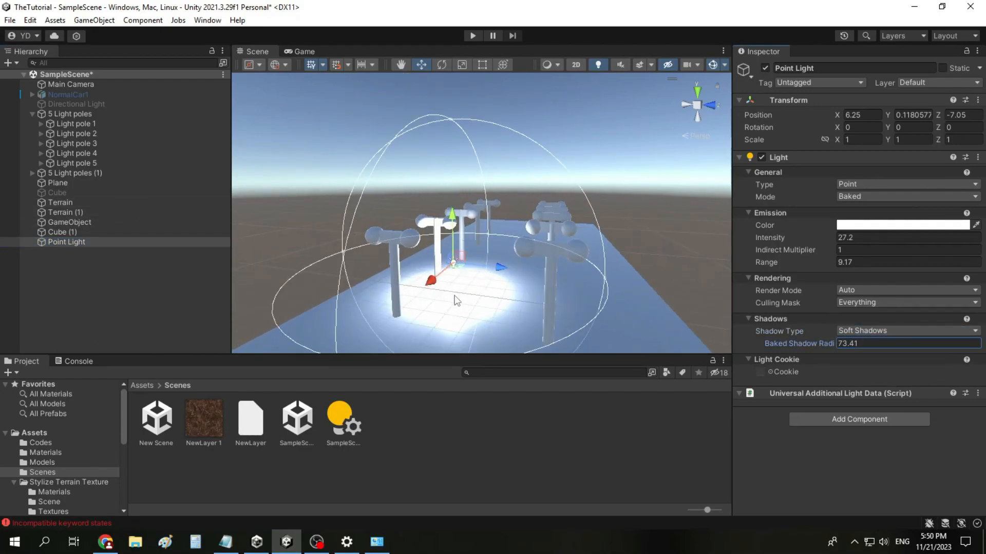
Step: Review the Lighting window's scene, realtime lightmap and baked lightmap settings, including the lighting data asset choices, and close the window
left_click(208, 20)
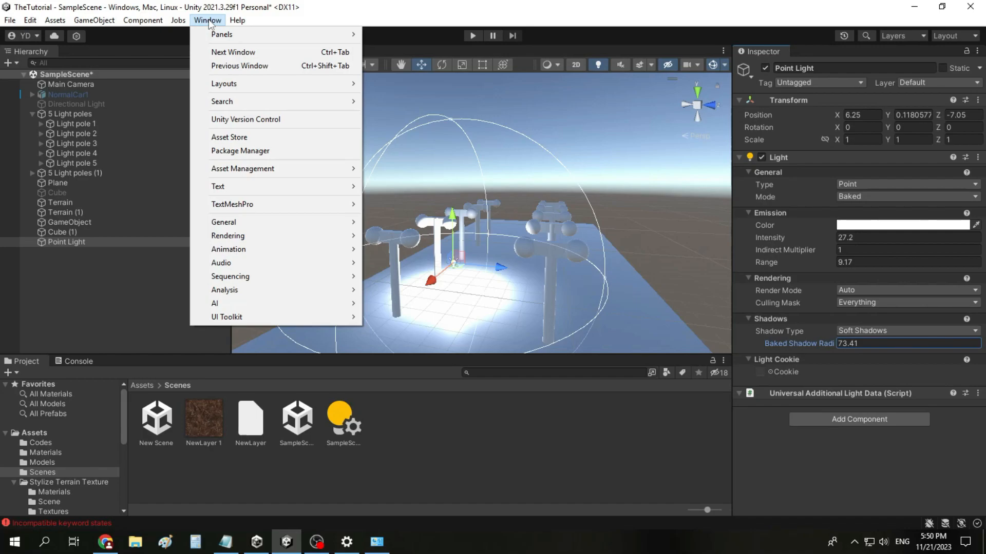
mouse_move(302, 235)
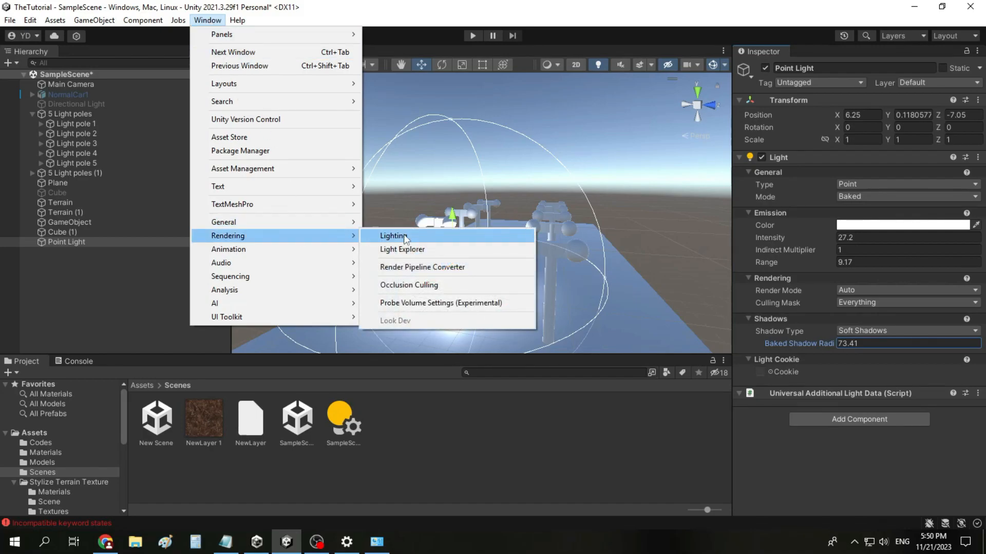
left_click(393, 236)
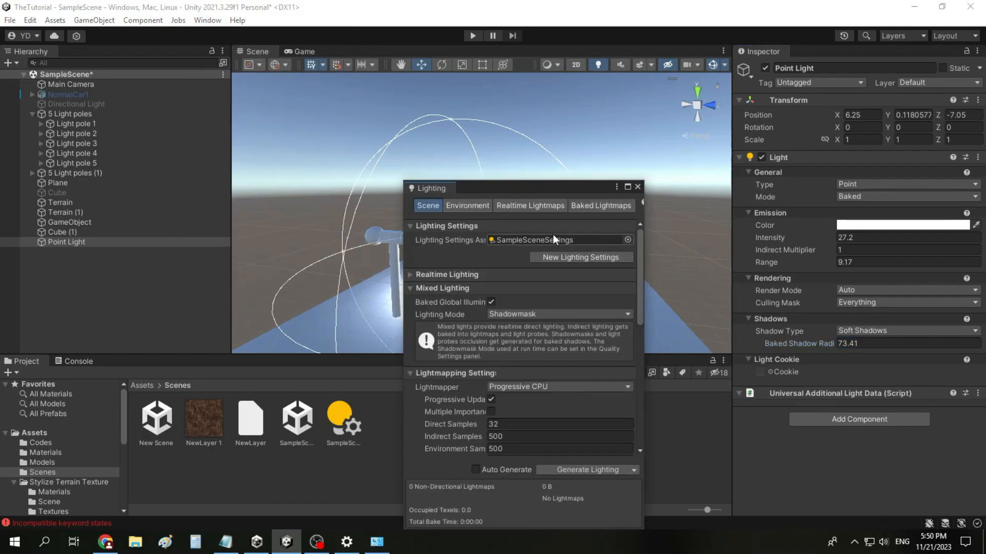
scroll(553, 234, "down", 15)
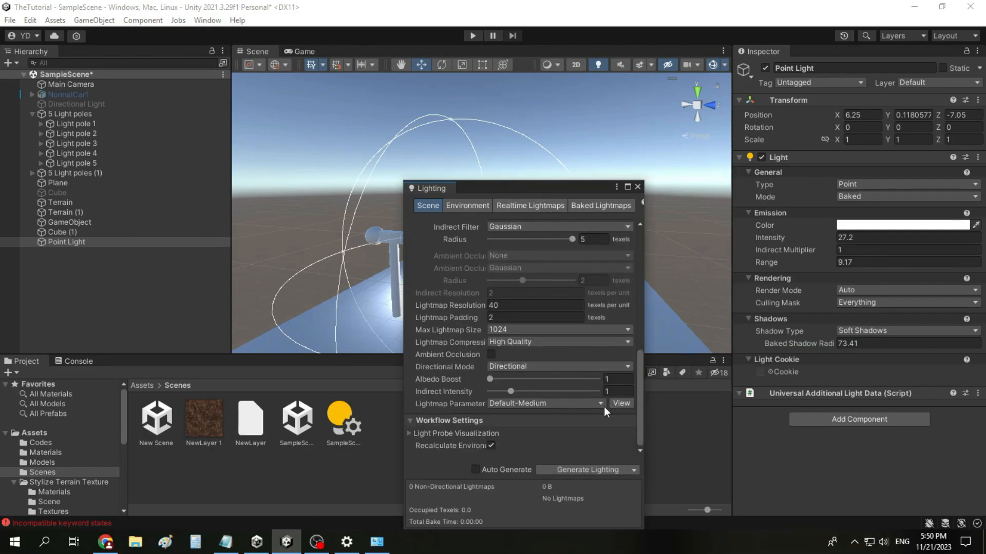
left_click(534, 203)
left_click(584, 205)
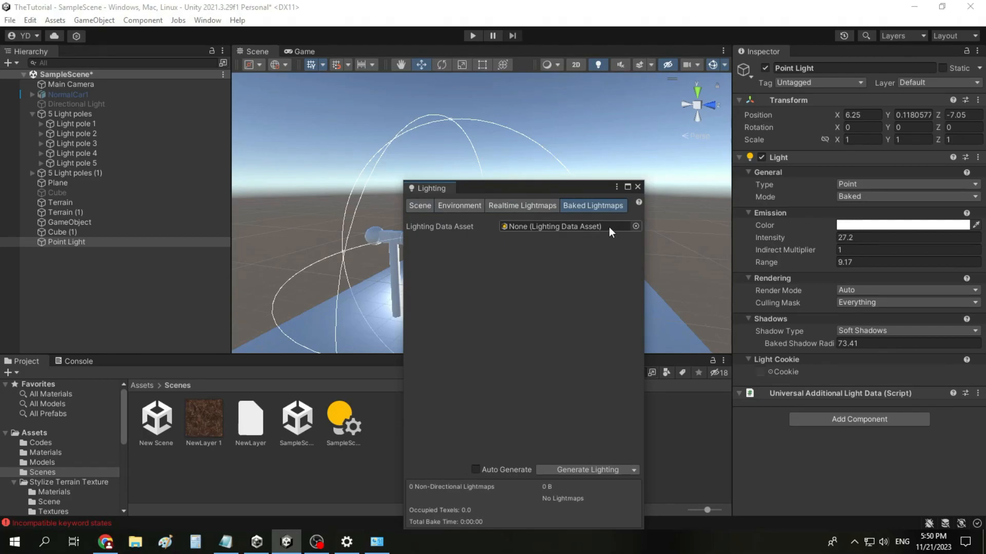
left_click(635, 226)
left_click(917, 187)
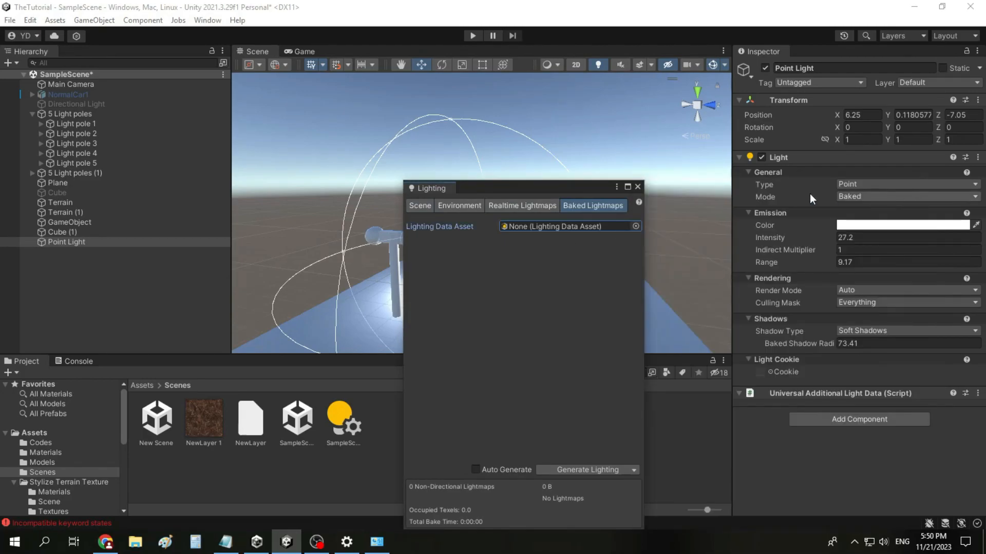
left_click(637, 186)
Step: Set the Point Light's shadow type to No Shadows and its mode to Realtime
left_click(902, 331)
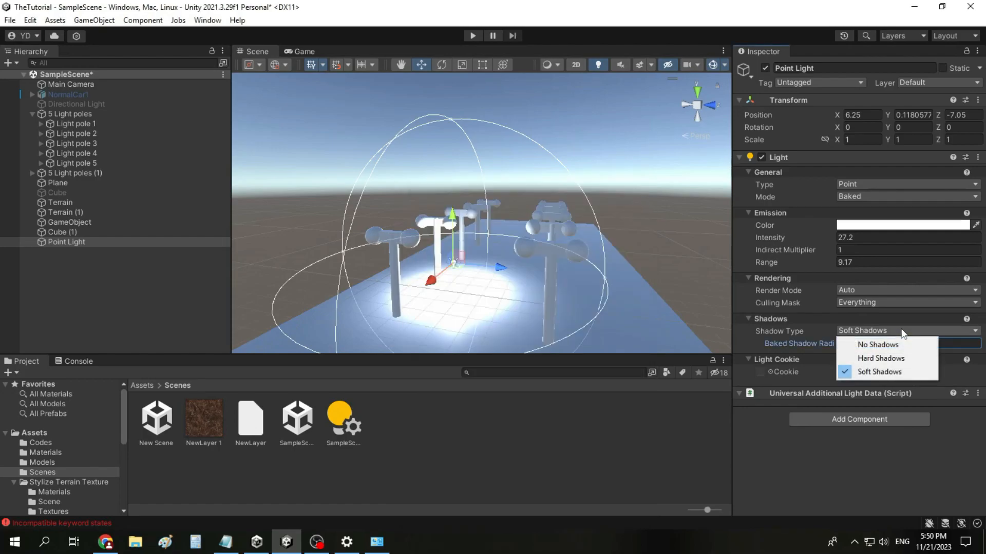
left_click(873, 345)
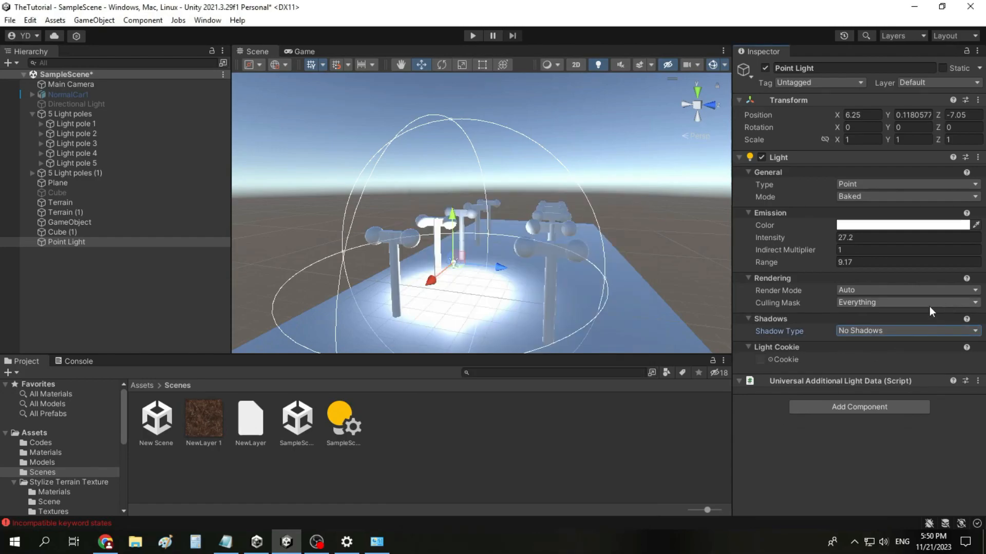
left_click(868, 198)
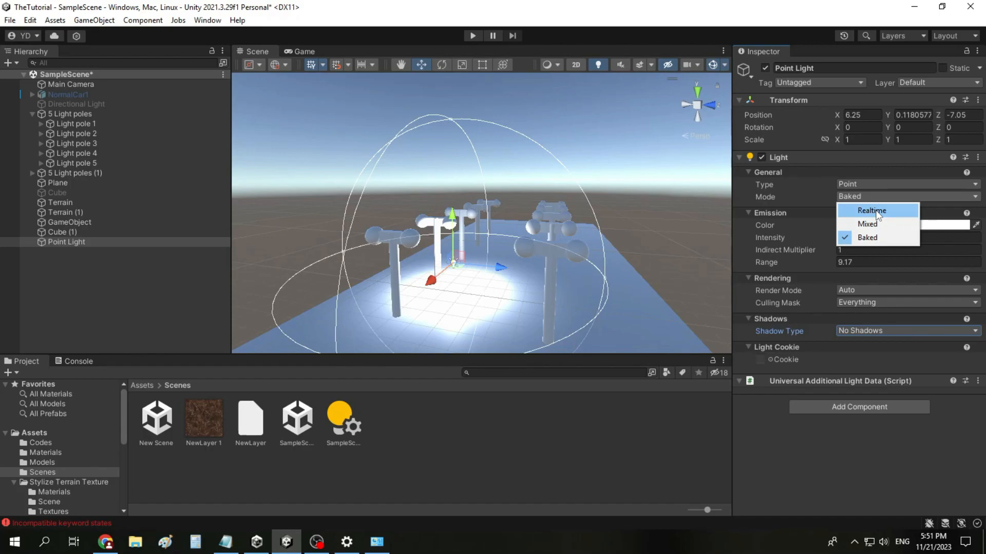
left_click(877, 215)
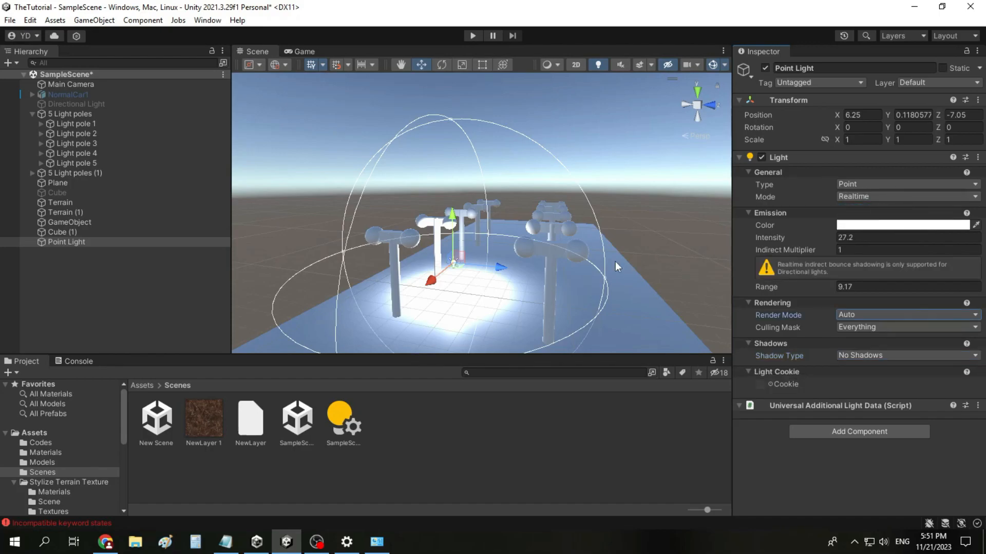
Step: Inspect the area lit by the Point Light and delete the light from the scene
scroll(434, 263, "up", 4)
scroll(458, 304, "down", 4)
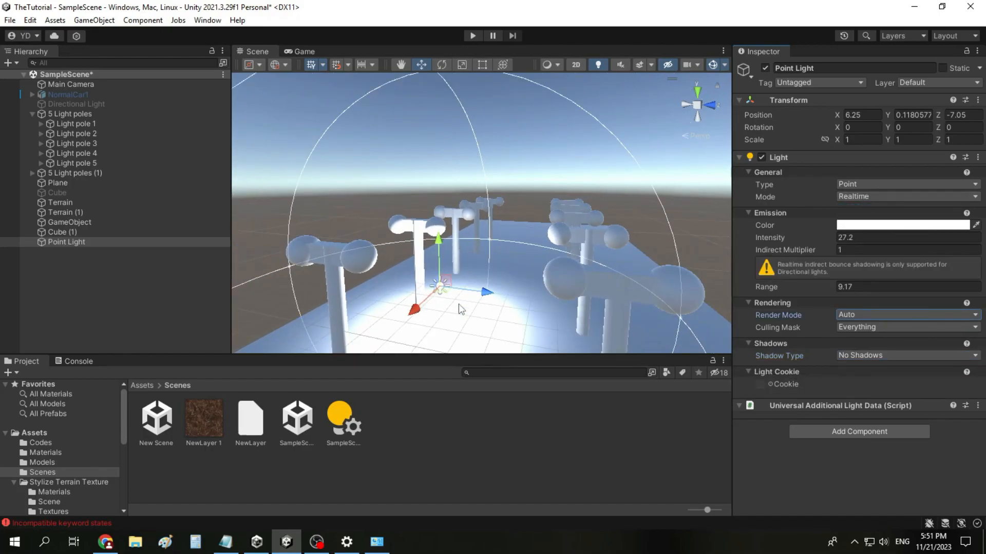
left_click(398, 64)
left_click_drag(535, 240, 583, 193)
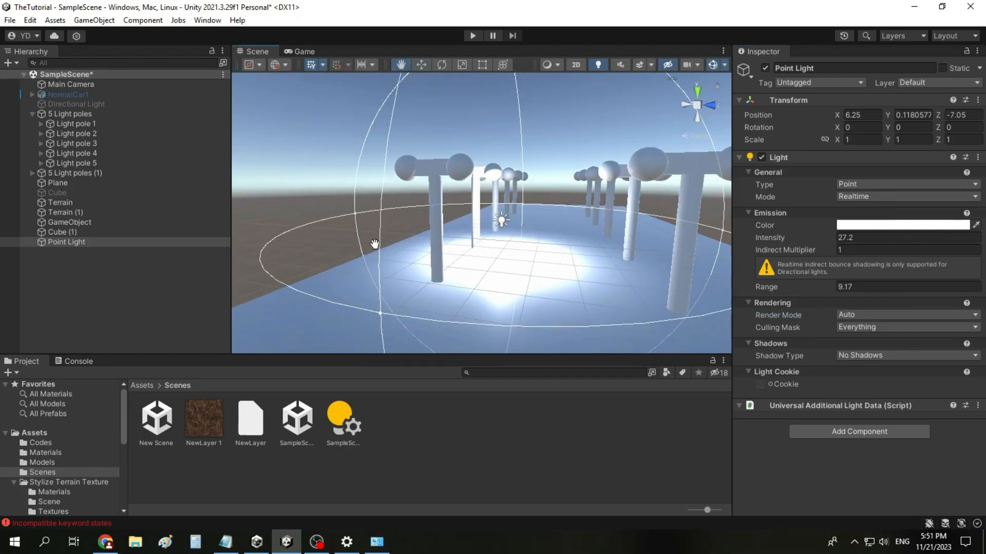
right_click(159, 241)
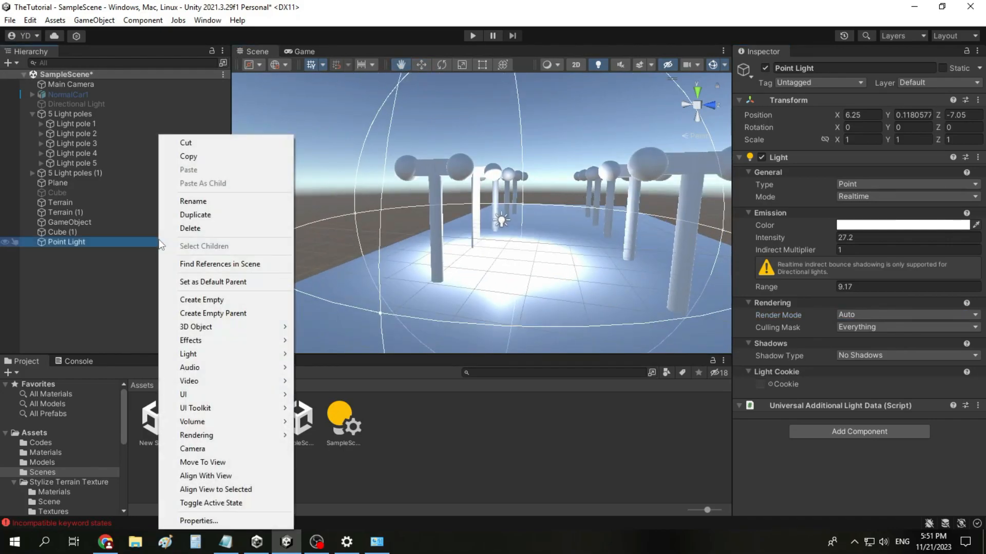
left_click(189, 229)
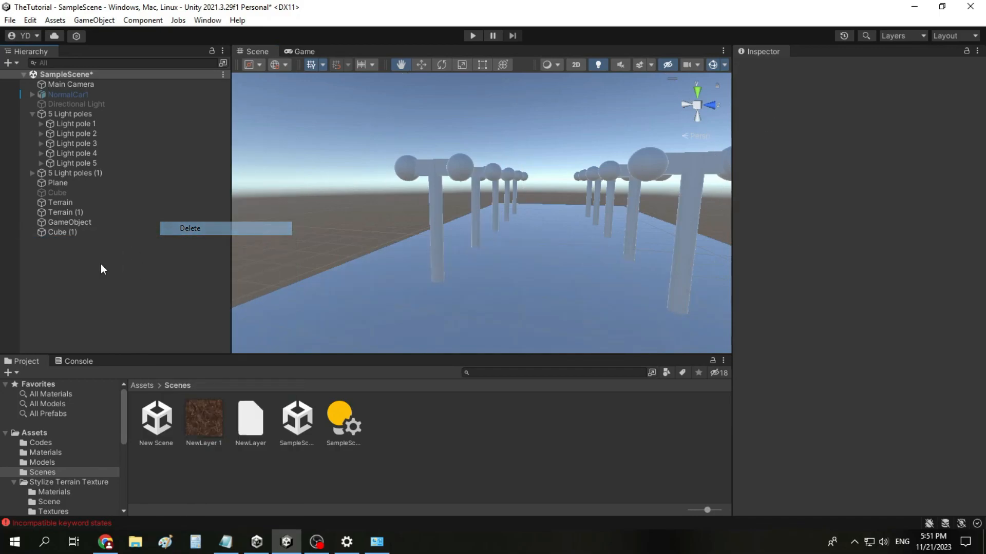
Step: Add an Area Light to the scene and delete it again
right_click(78, 264)
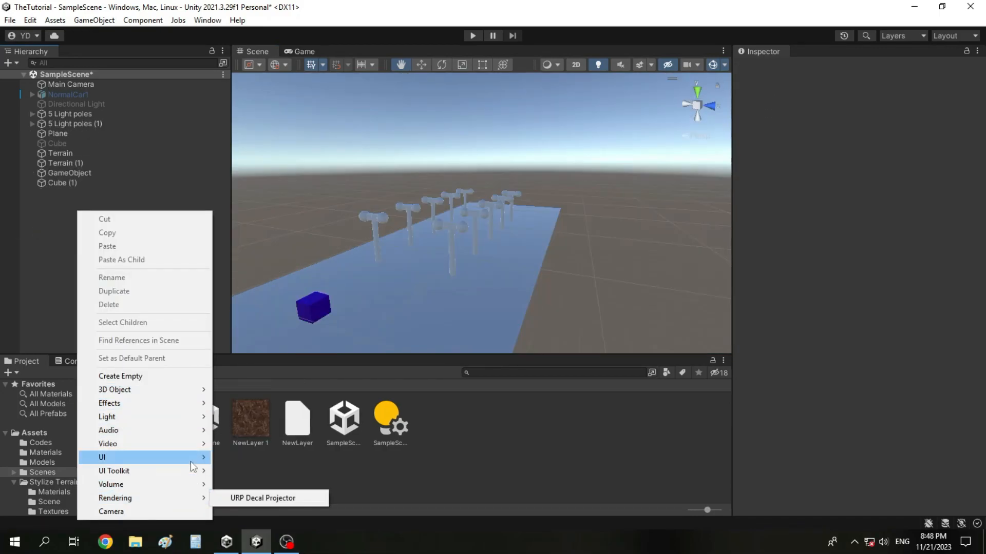
mouse_move(190, 418)
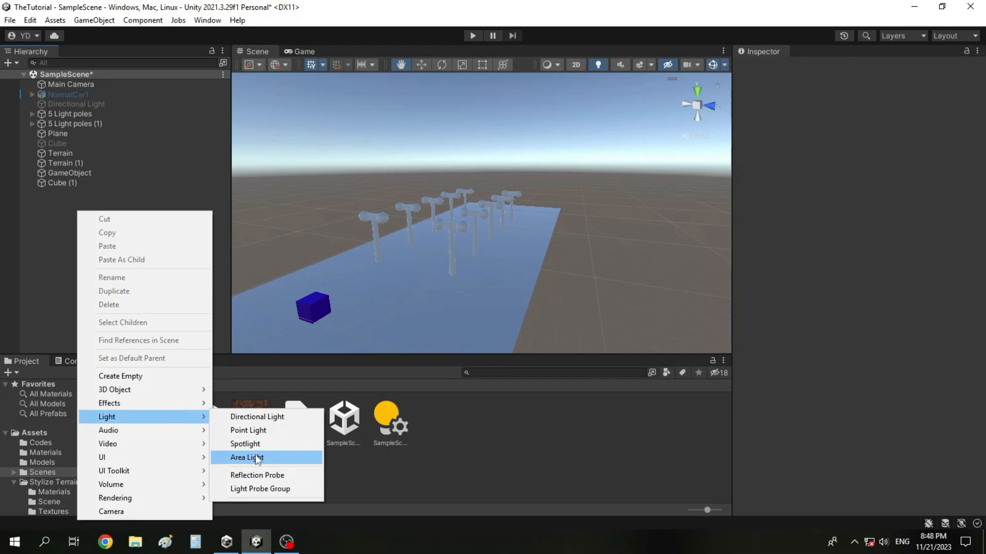
left_click(263, 459)
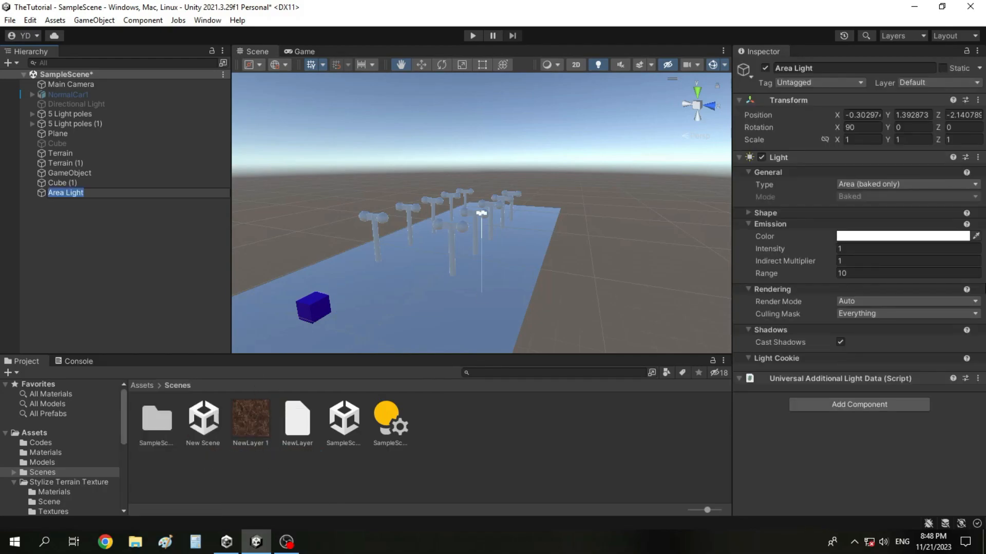
left_click(89, 198)
right_click(77, 191)
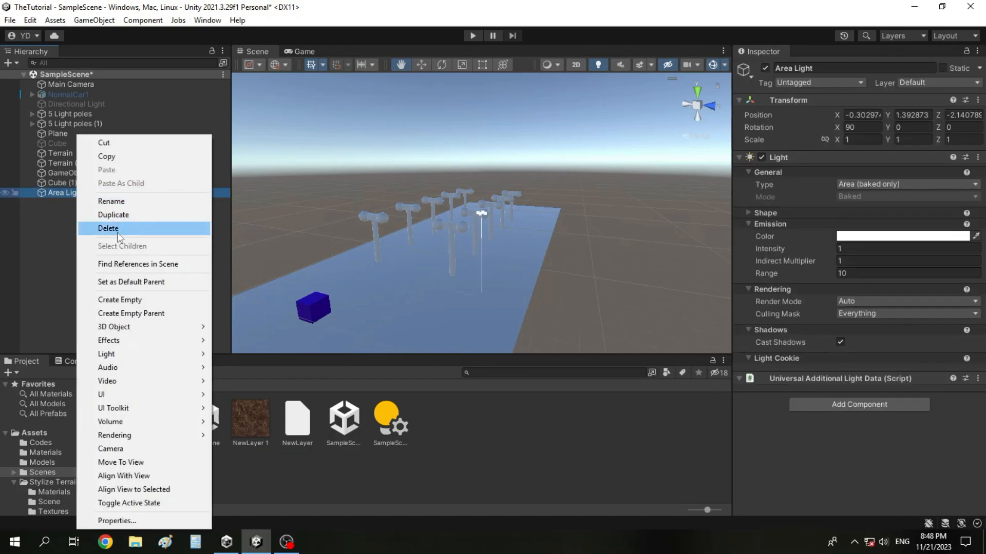
left_click(117, 230)
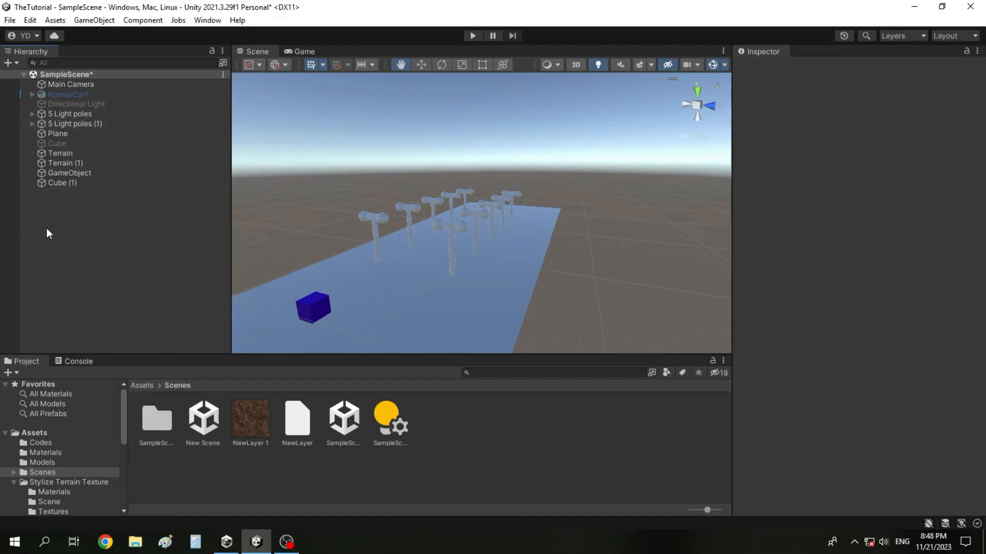
right_click(93, 206)
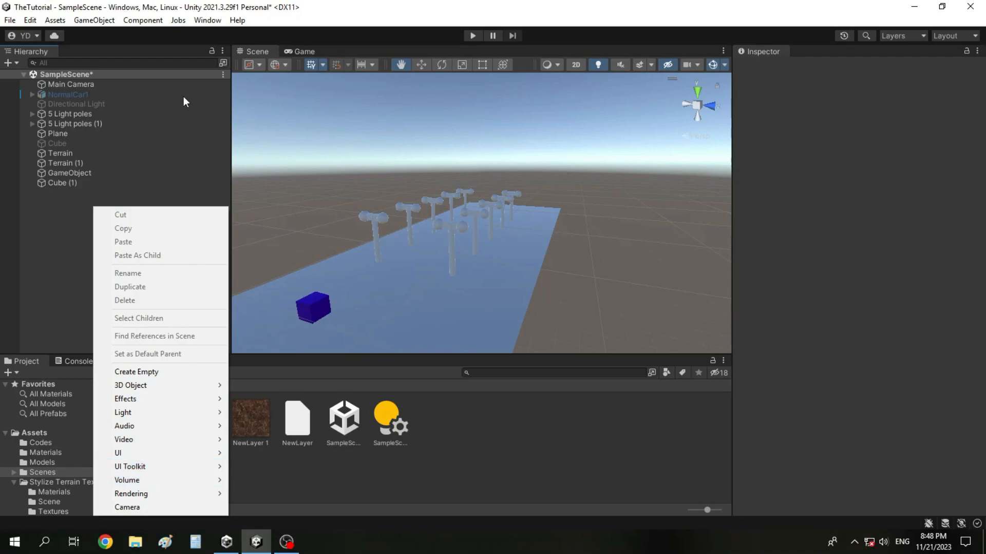
left_click(210, 25)
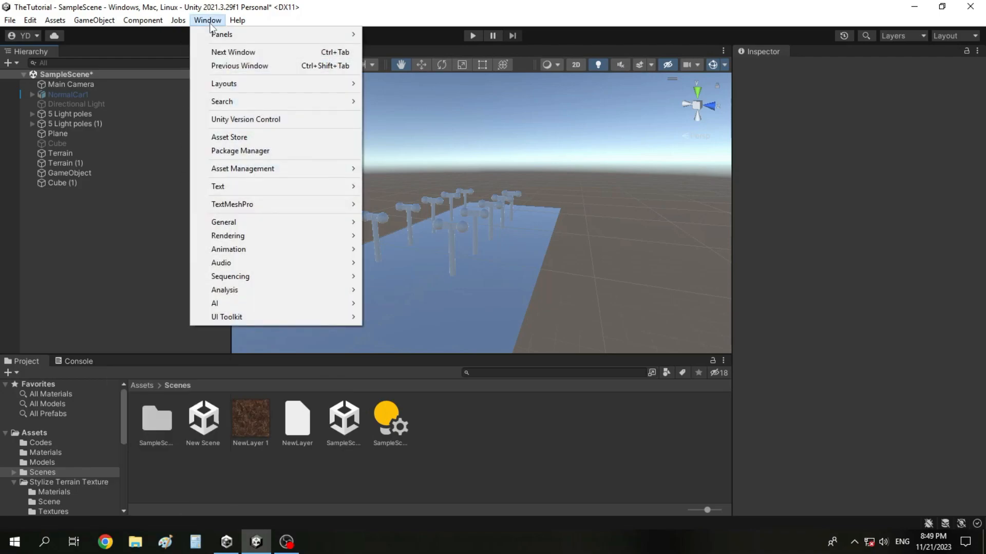
mouse_move(210, 34)
left_click(57, 284)
Step: Add an Area Light to the scene, keeping its default name
right_click(57, 284)
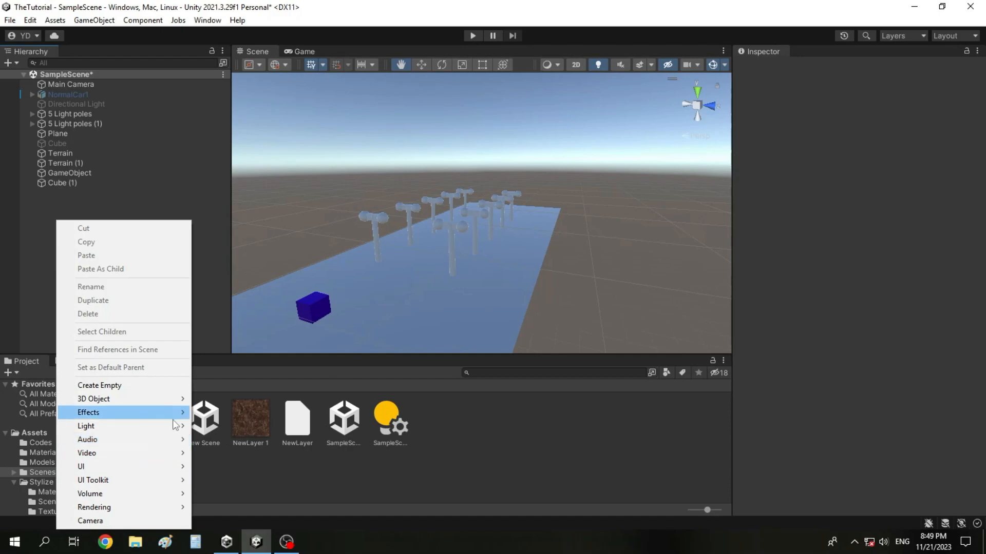
mouse_move(175, 426)
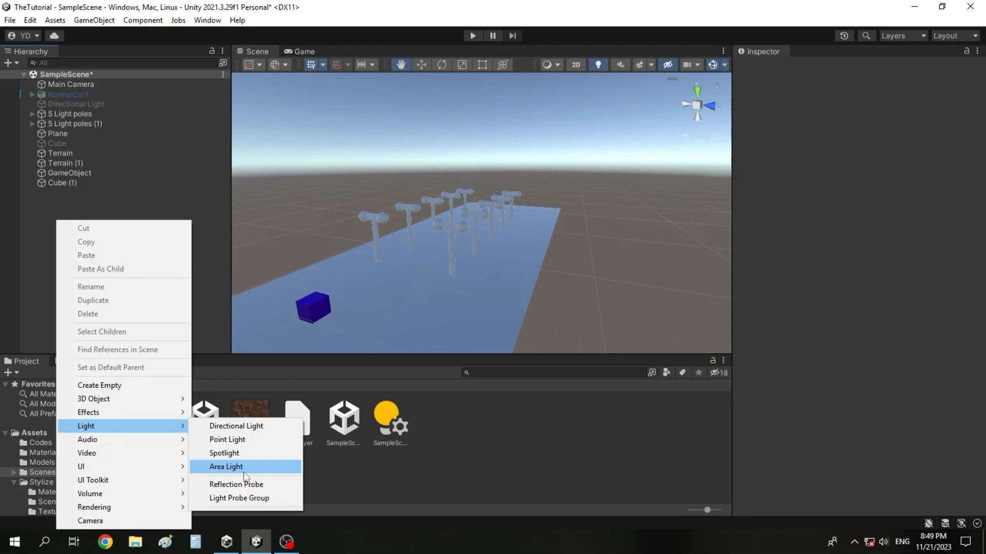
left_click(244, 467)
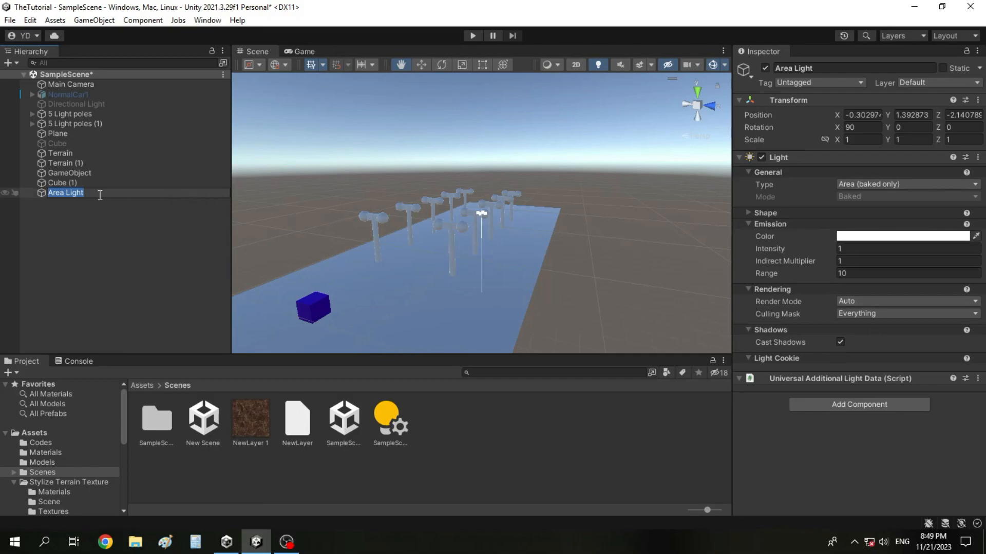
left_click(103, 224)
Step: Open the Lighting window to view the scene's lightmapping settings
left_click(221, 21)
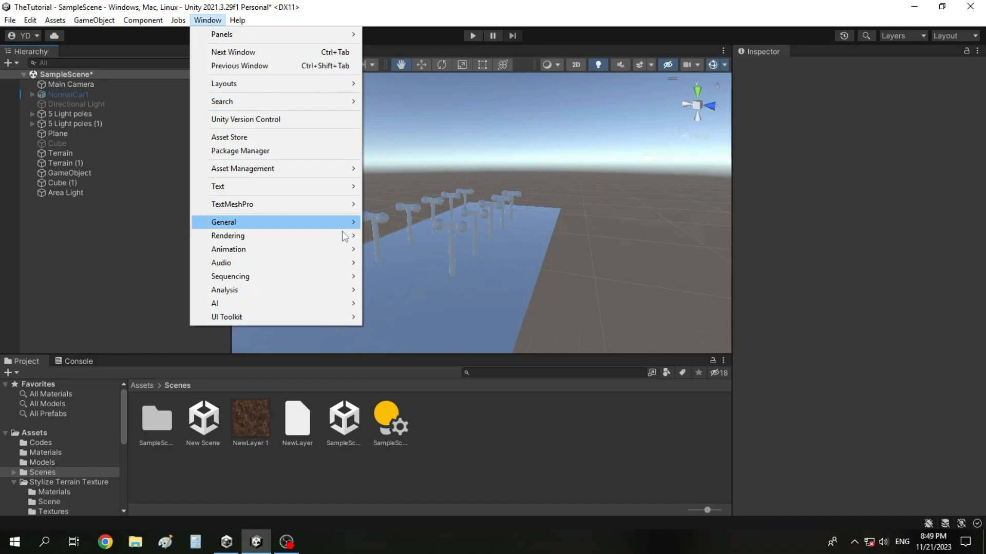
mouse_move(345, 236)
left_click(378, 235)
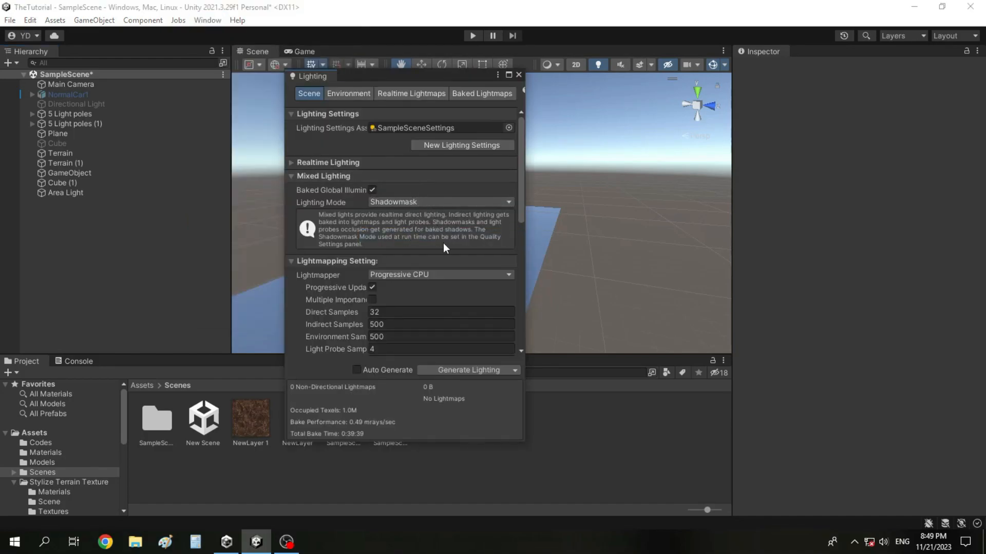
Step: Close the Lighting window after reviewing the remaining lightmapping settings, and delete the Area Light from the scene
scroll(443, 242, "down", 3)
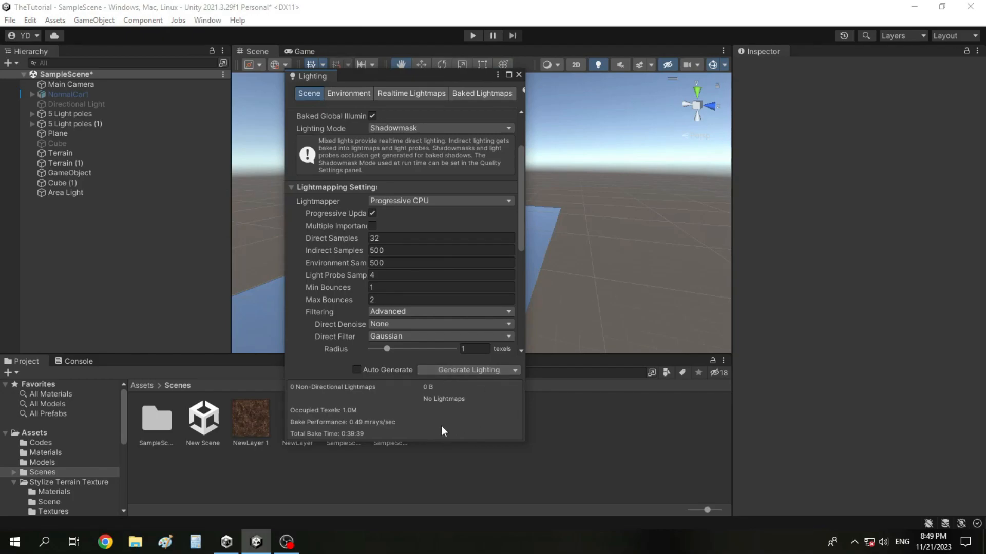
scroll(381, 265, "down", 10)
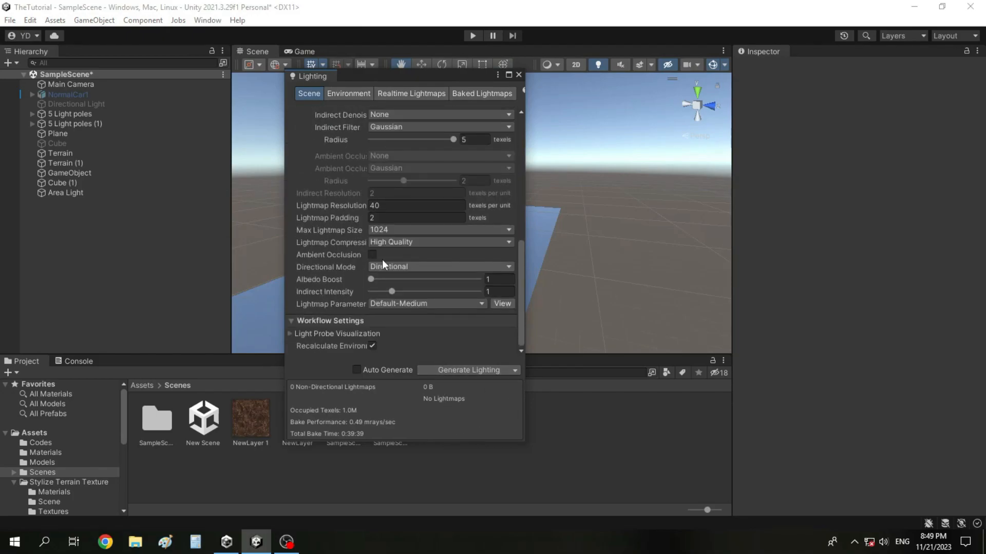
left_click(518, 74)
right_click(138, 195)
left_click(166, 229)
Step: Add a Point Light with its default name to the scene and move it to X 9.9, Y 2.51
right_click(116, 195)
mouse_move(235, 444)
mouse_move(231, 401)
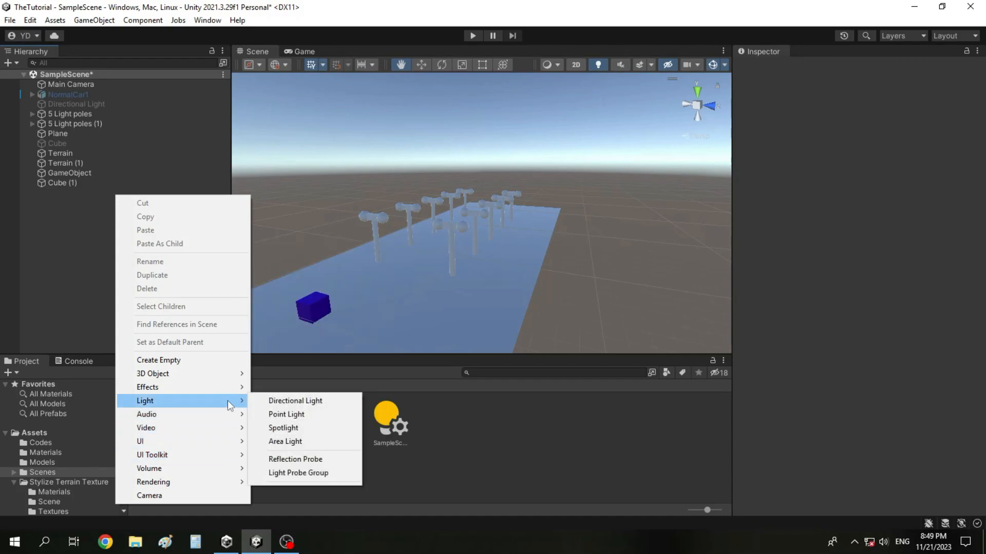
left_click(317, 415)
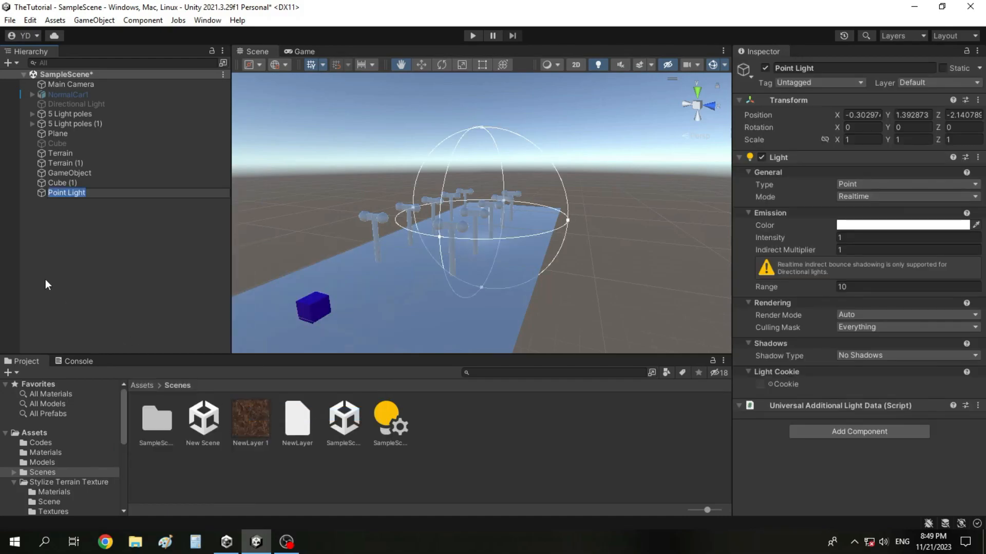
key("Return")
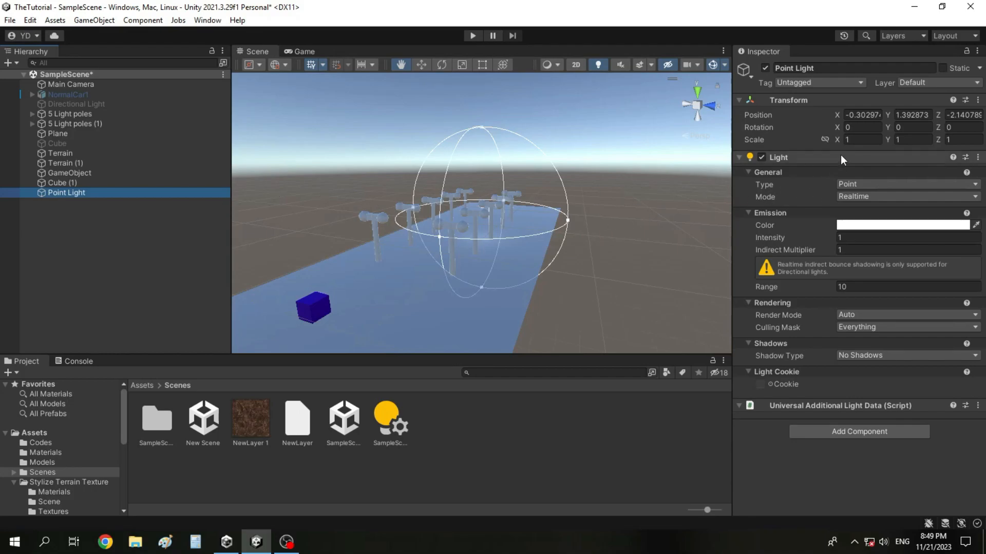
left_click_drag(843, 117, 913, 116)
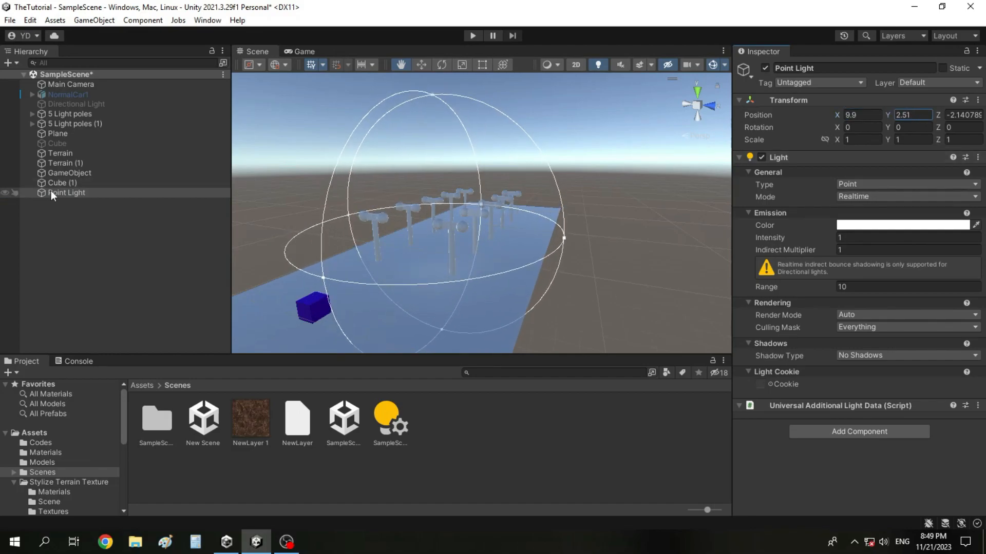
Step: Make the Point Light a child of Light pole 5 inside the 5 Light poles group
left_click(32, 115)
left_click(32, 115)
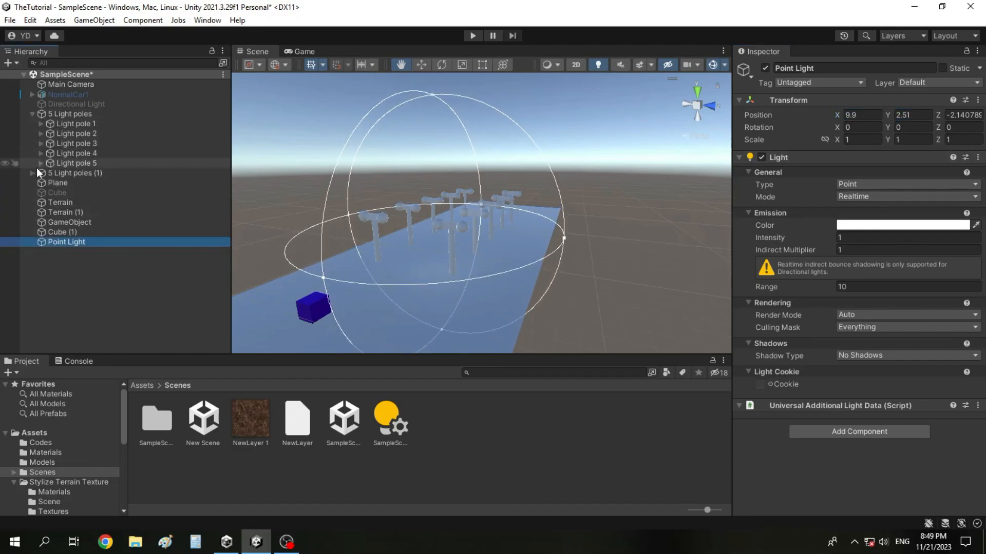
left_click(40, 164)
left_click(38, 166)
left_click_drag(61, 271, 109, 162)
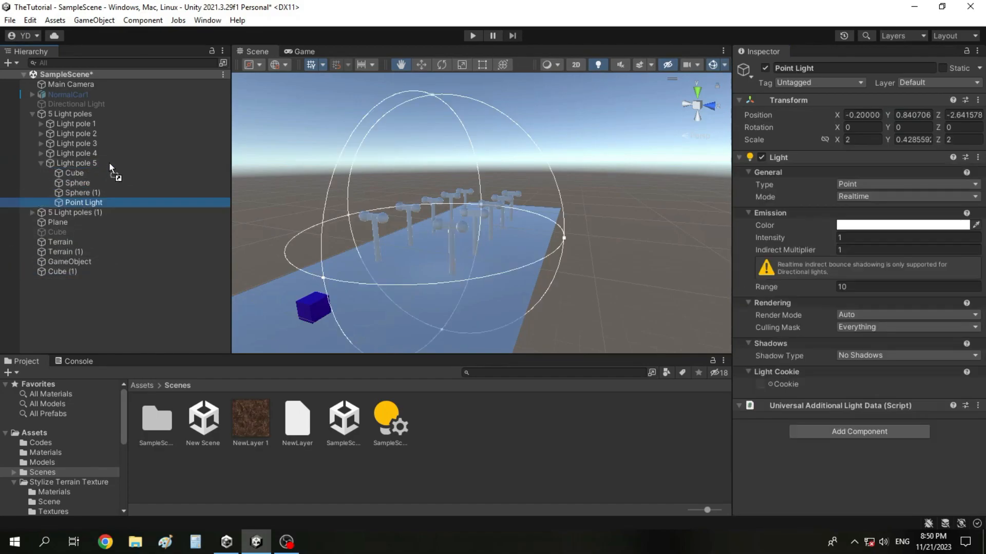
Step: Copy the transform values of Light pole 5's first Sphere and paste them onto the Point Light
left_click(80, 183)
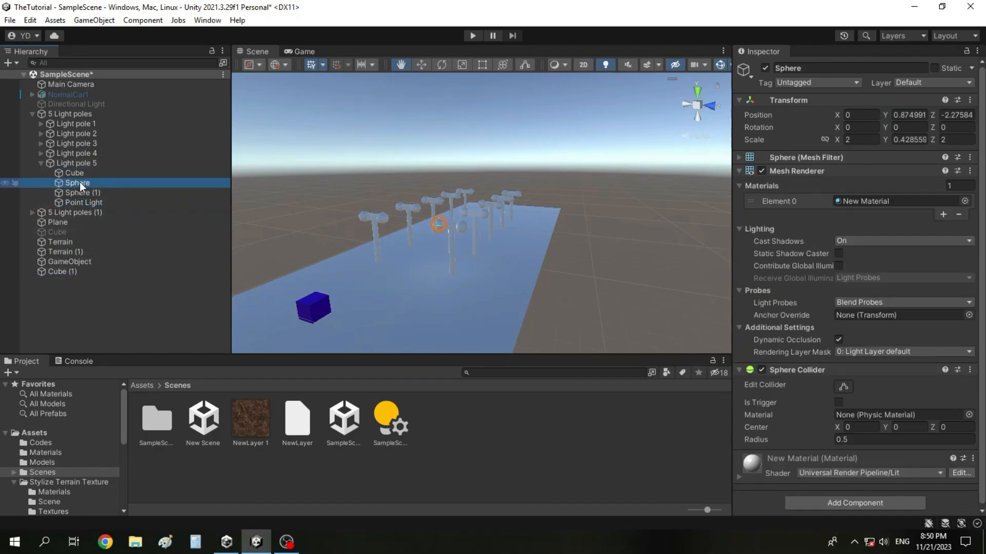
left_click(969, 100)
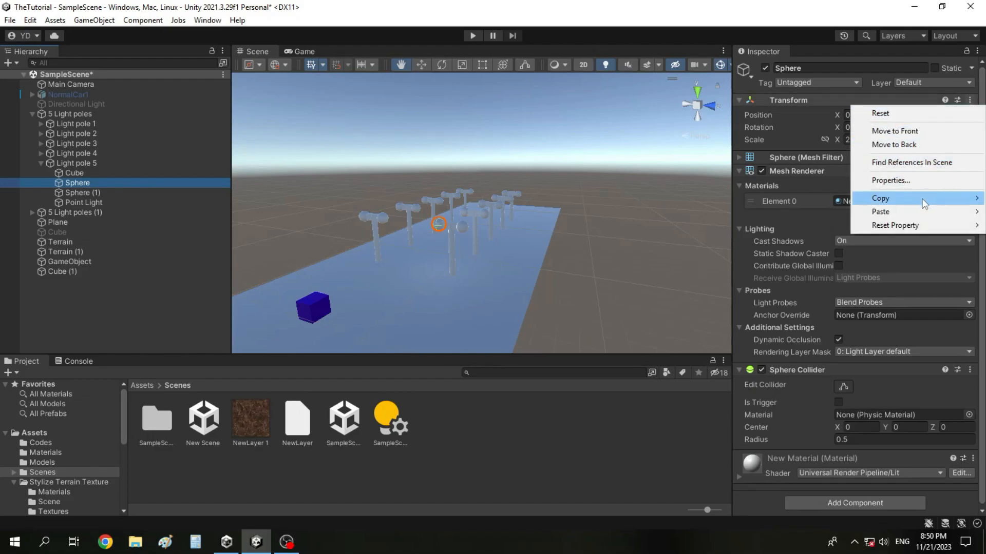
mouse_move(919, 198)
left_click(802, 257)
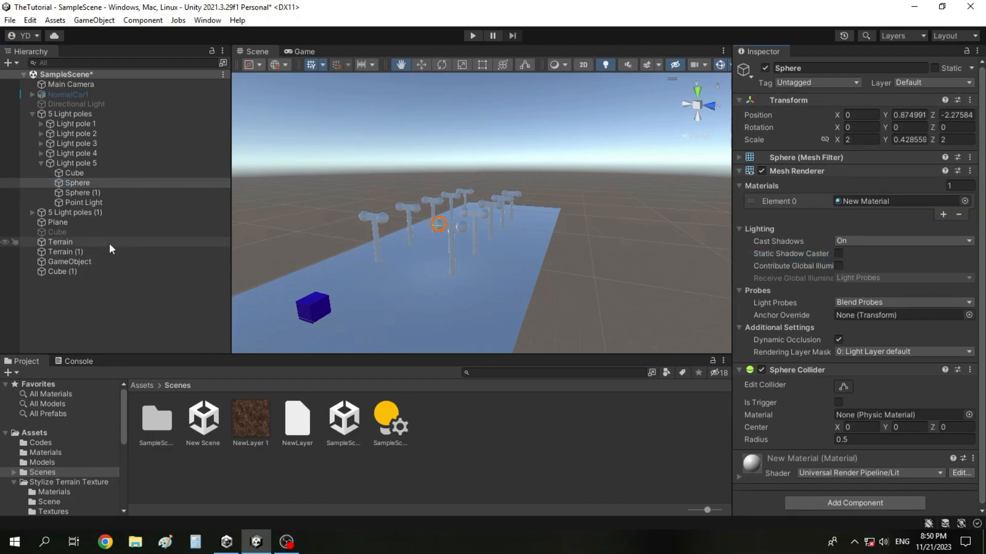
left_click(106, 203)
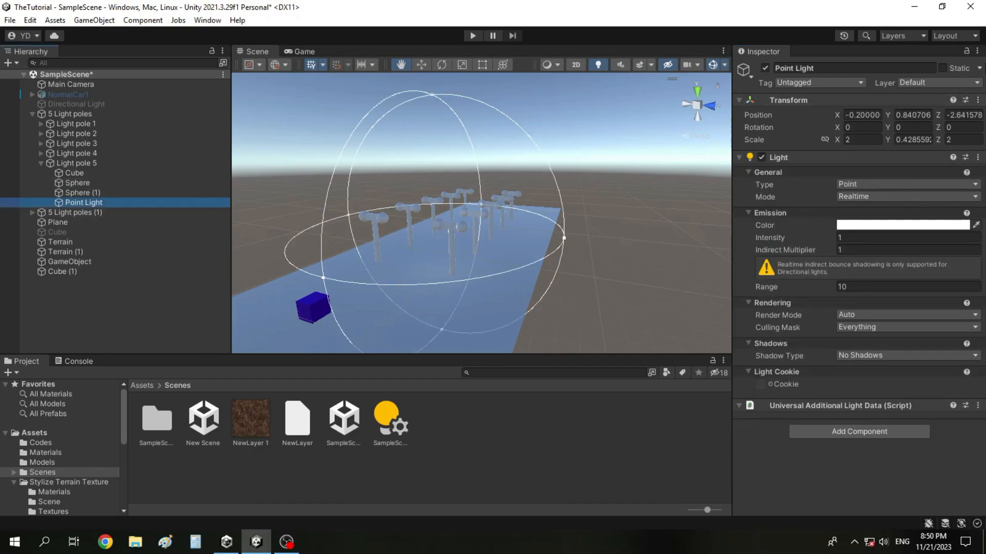
left_click(977, 100)
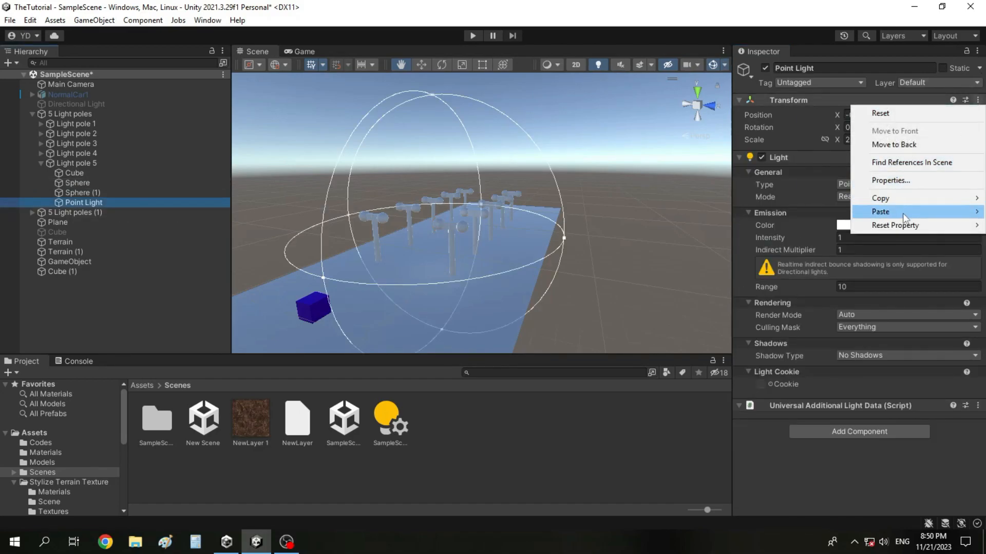
mouse_move(902, 213)
left_click(808, 283)
Step: Move the Point Light out of the sphere by setting its Z position to -4.23
double_click(134, 201)
scroll(488, 224, "up", 10)
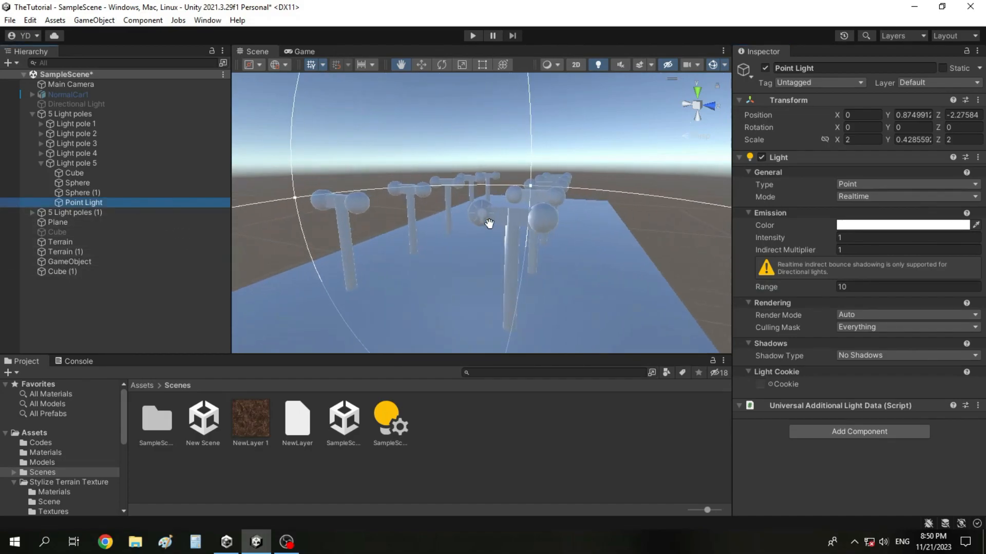
right_click_drag(488, 224, 616, 244)
middle_click_drag(392, 245, 530, 202)
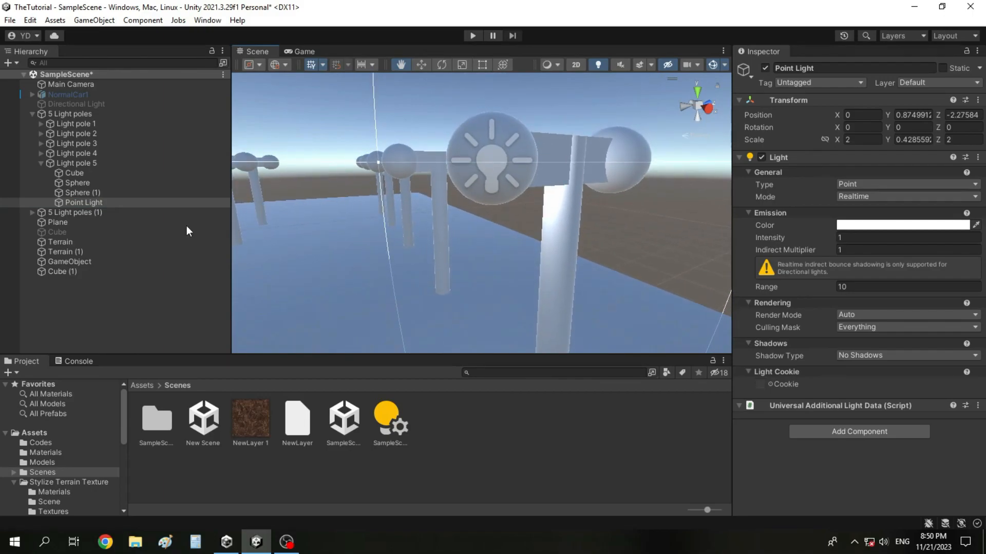
left_click_drag(940, 114, 907, 127)
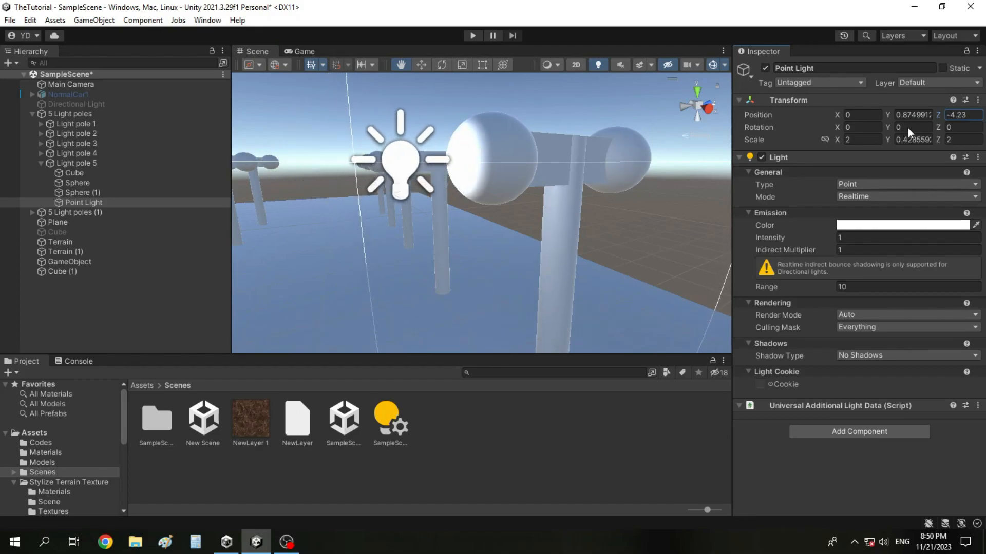
Step: Set the Point Light's intensity to 20
left_click_drag(510, 171, 523, 233)
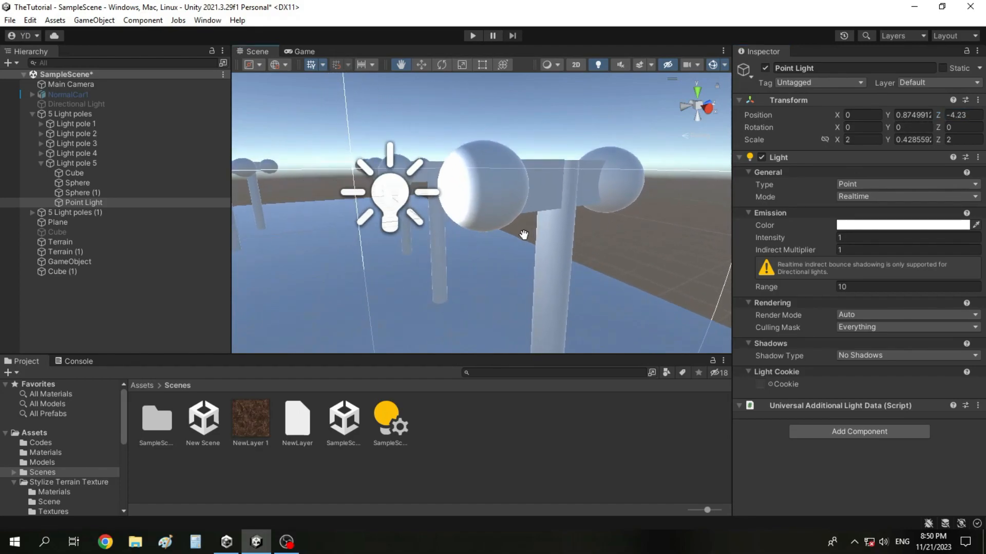
left_click_drag(560, 261, 515, 261)
right_click_drag(514, 261, 451, 248)
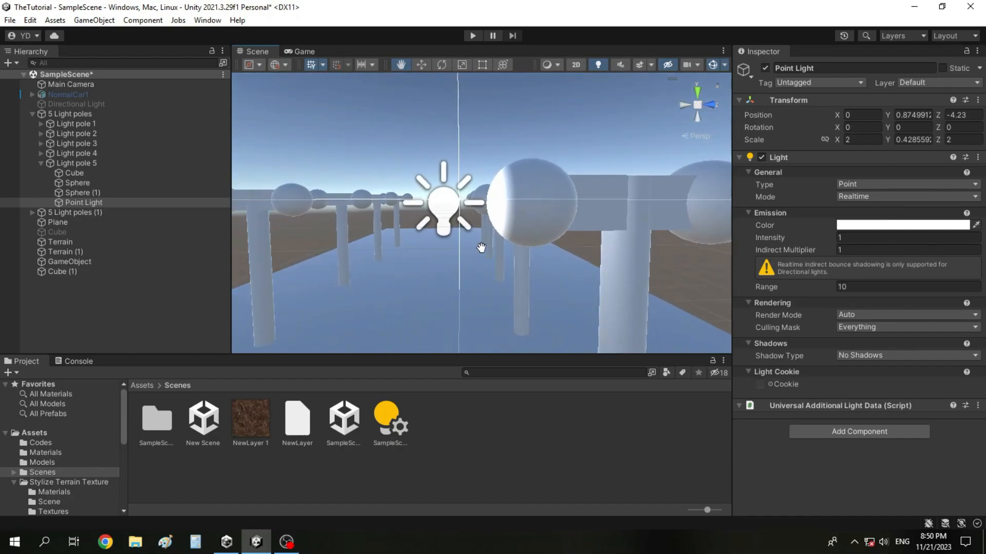
scroll(482, 248, "down", 5)
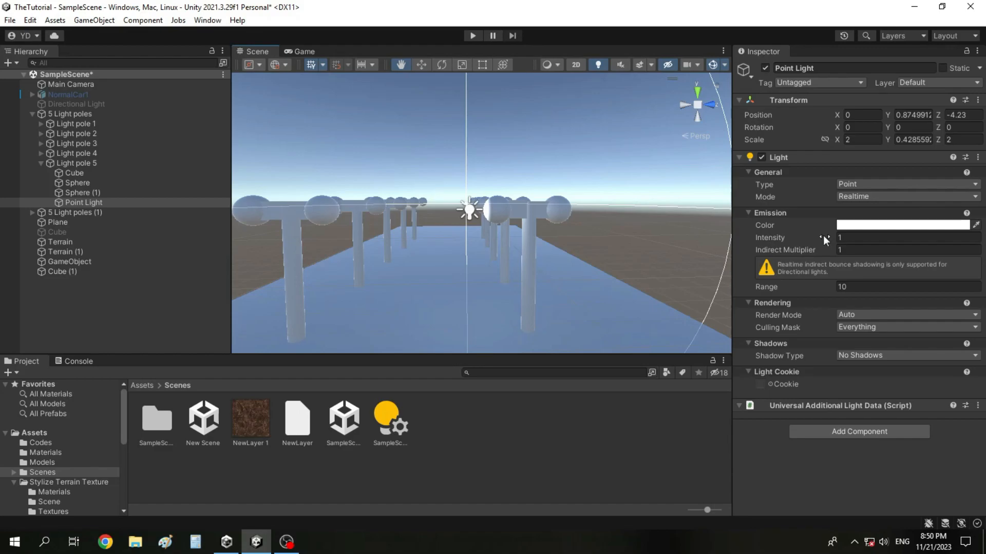
left_click_drag(819, 235, 21, 237)
left_click_drag(944, 241, 876, 241)
left_click(877, 241)
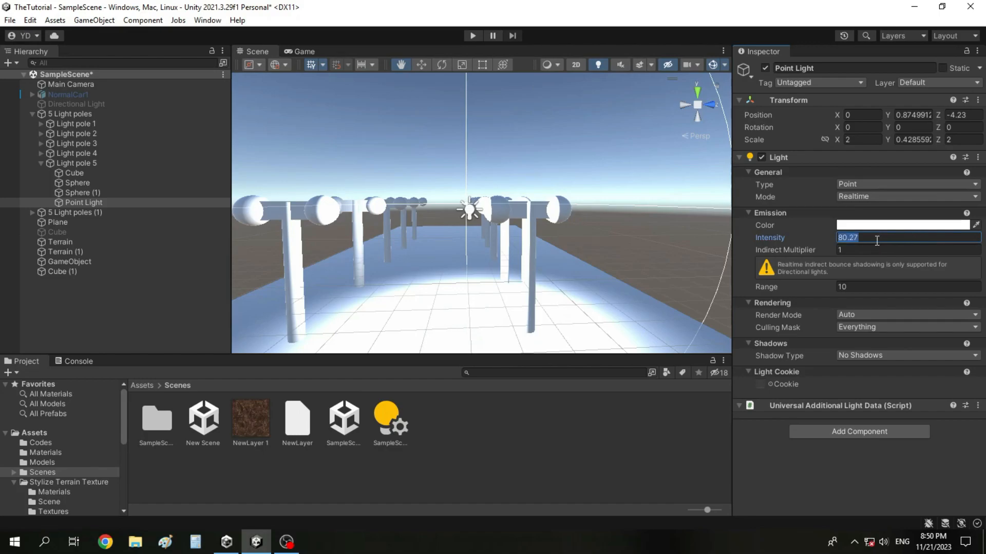
type("20")
Step: Duplicate the Point Light and set the copy's Z position to 4.23 on the opposite side of the pole
scroll(433, 286, "down", 5)
scroll(497, 299, "up", 5)
left_click_drag(497, 299, 530, 292)
right_click_drag(534, 259, 533, 285)
left_click_drag(518, 226, 469, 277)
left_click(139, 202)
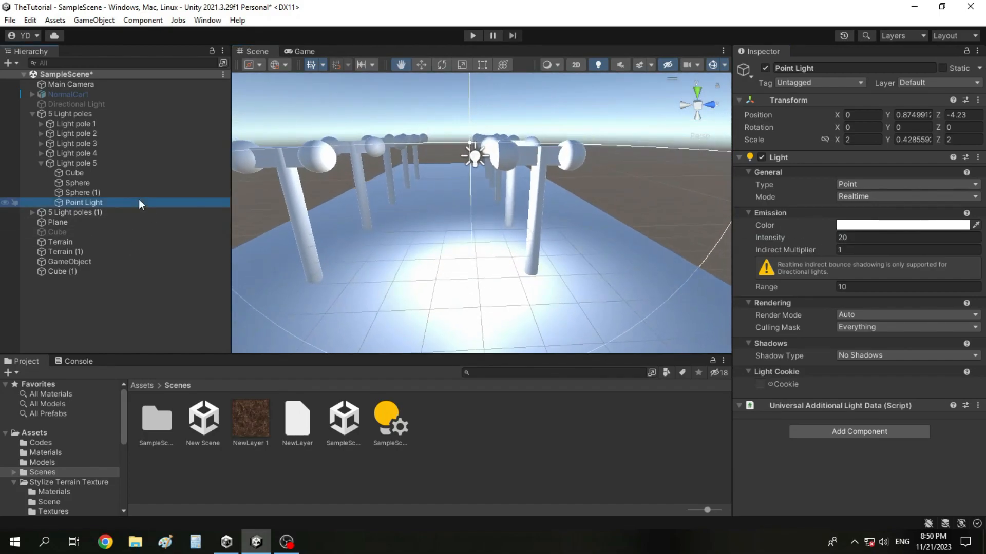
key("ctrl+d")
left_click(951, 116)
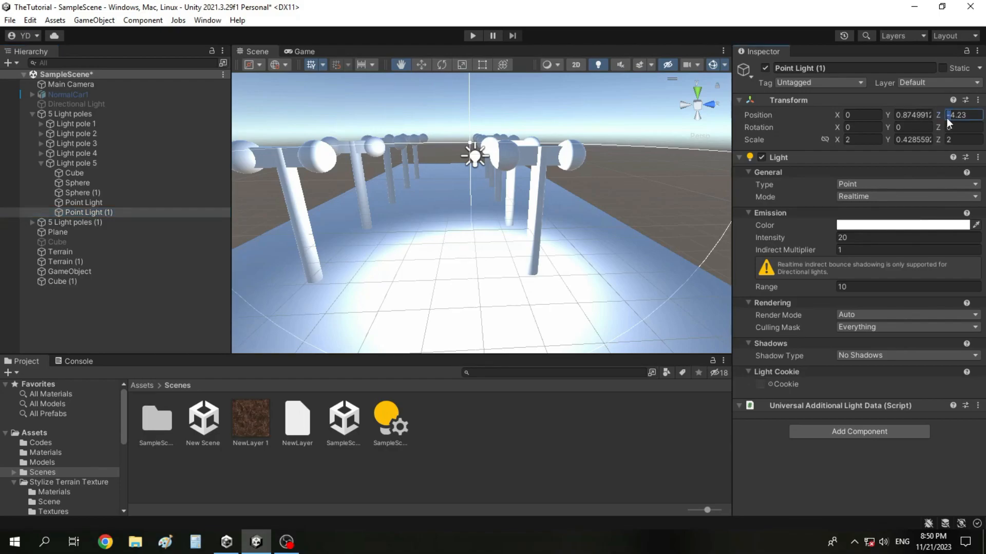
type("0")
Step: Examine from several angles and distances how the two Point Lights illuminate Light pole 5 and its surroundings
left_click_drag(645, 230, 480, 188)
right_click_drag(506, 202, 424, 192)
left_click_drag(487, 185, 528, 216)
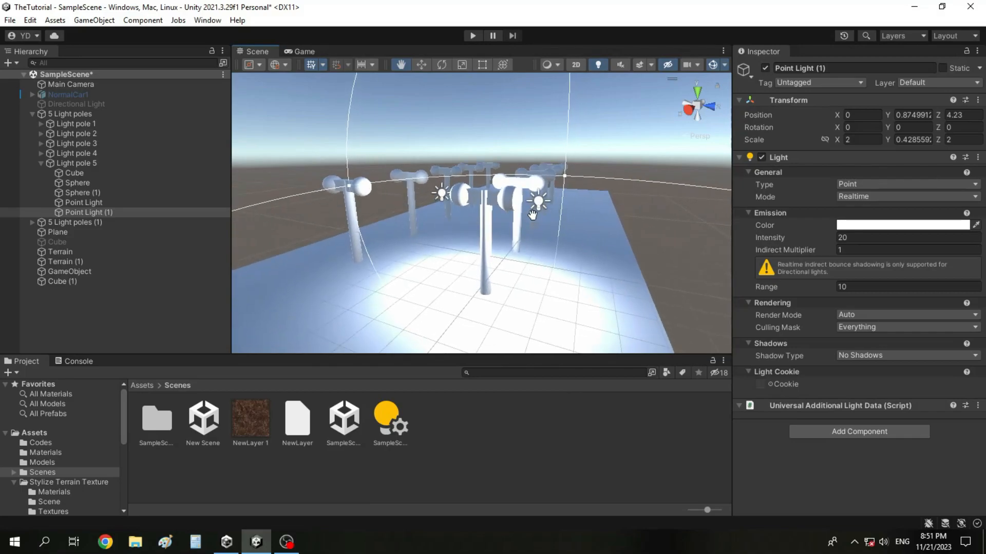
scroll(539, 250, "down", 6)
scroll(501, 257, "down", 5)
scroll(502, 257, "up", 7)
scroll(503, 257, "up", 6)
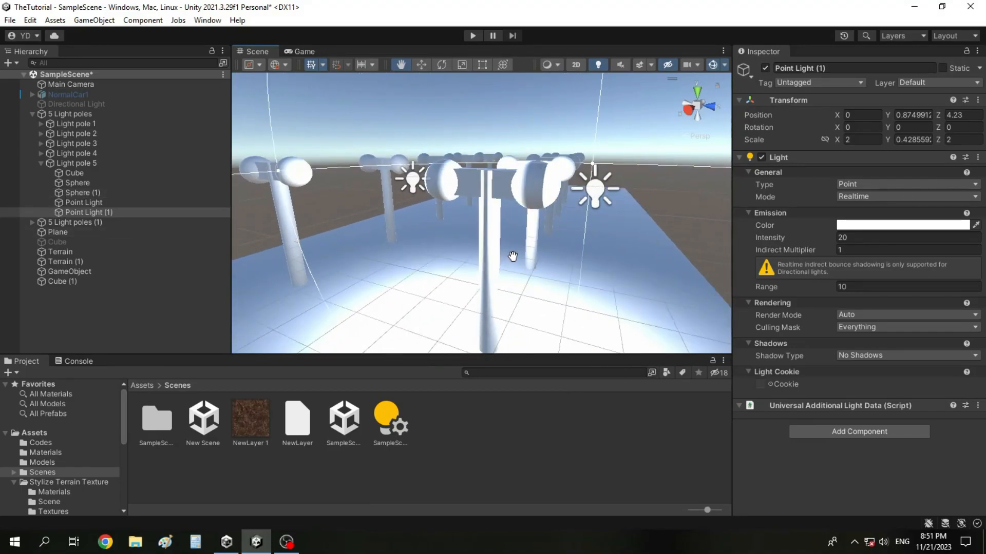
scroll(512, 256, "down", 2)
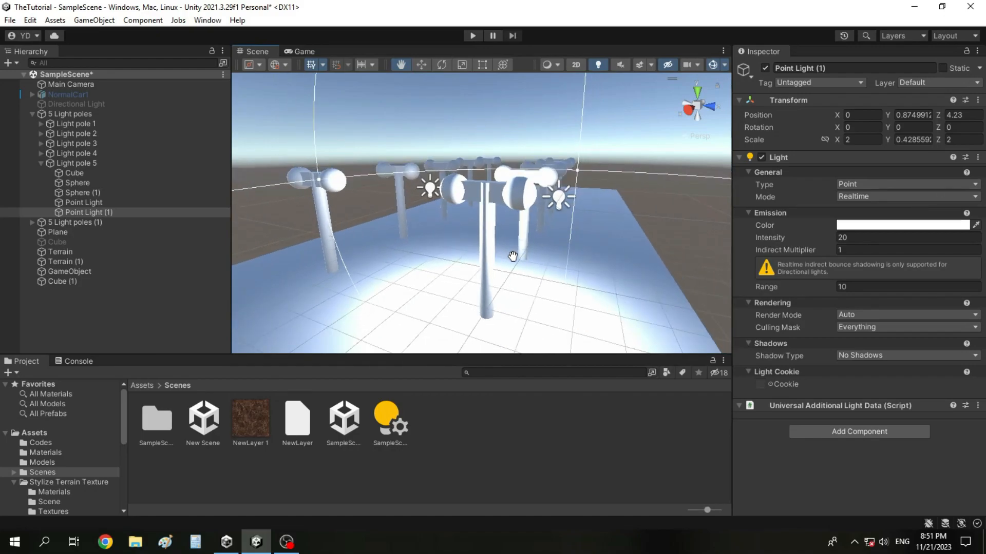
Step: Delete both Point Lights from Light pole 5 and collapse the pole's hierarchy
left_click(112, 202, "ctrl")
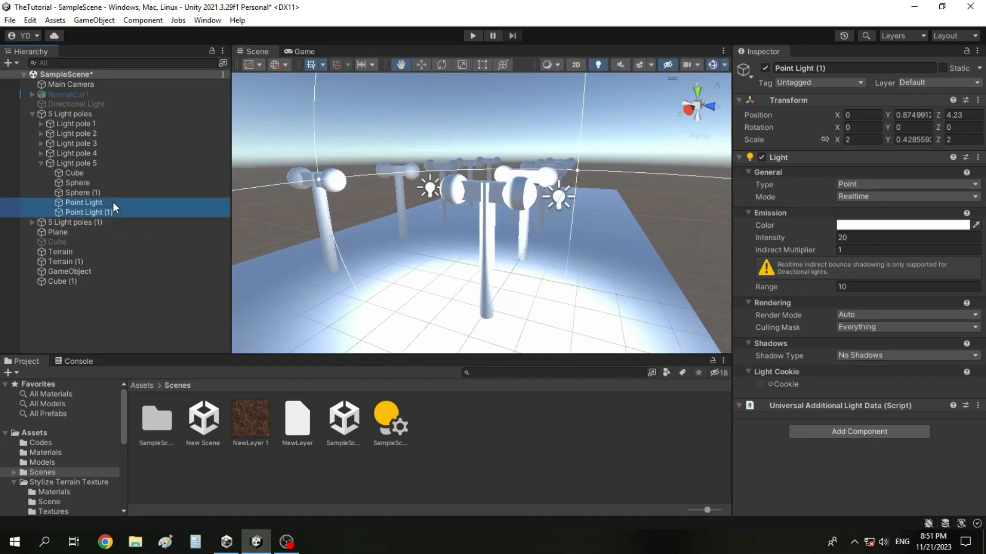
key("Delete")
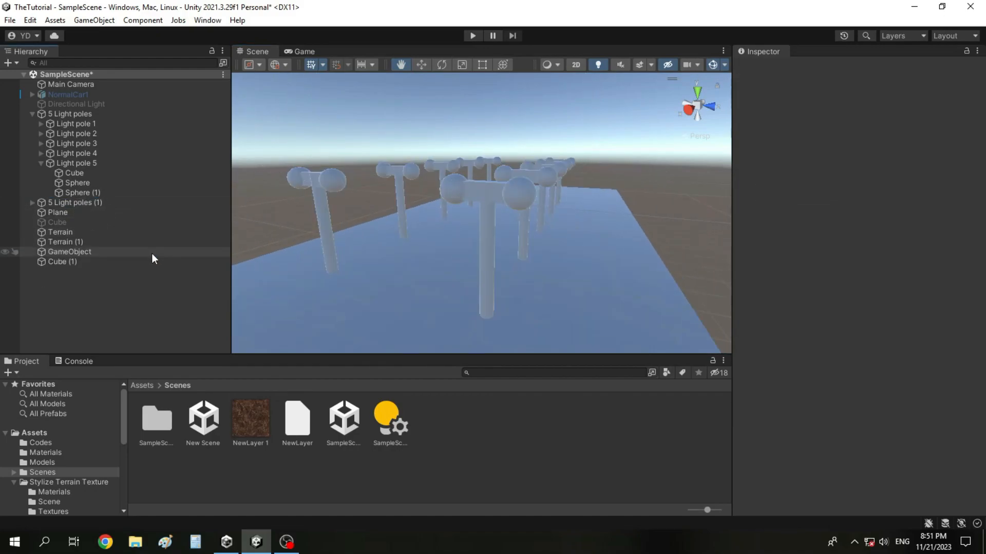
left_click(41, 163)
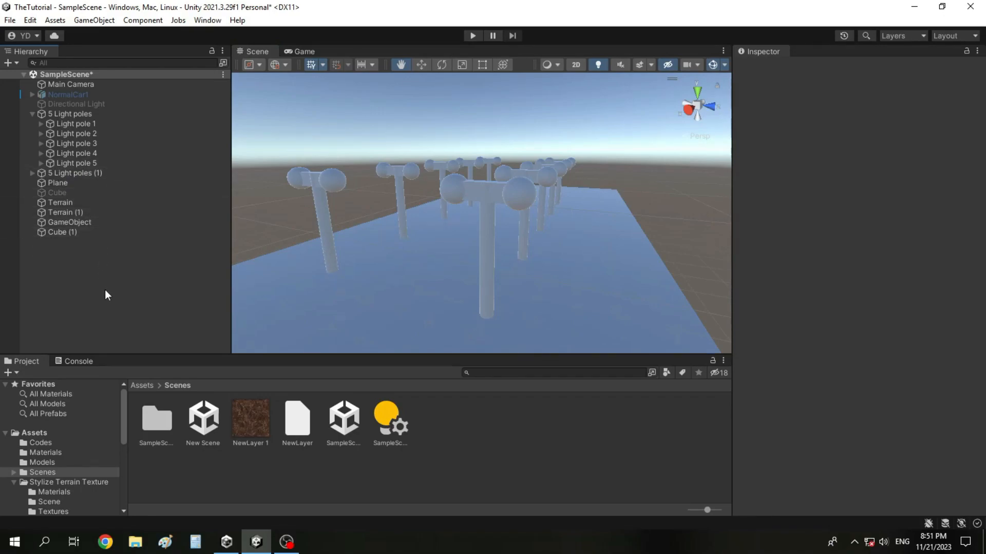
Step: Enable the Directional Light object and check the light and shadows it casts on the poles
left_click(103, 104)
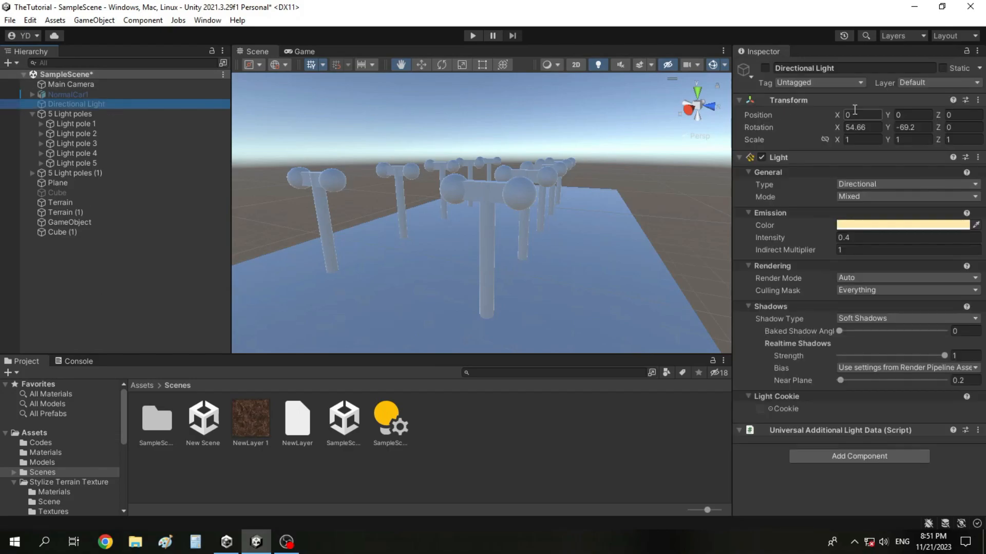
left_click(766, 68)
scroll(507, 226, "down", 5)
scroll(507, 228, "up", 5)
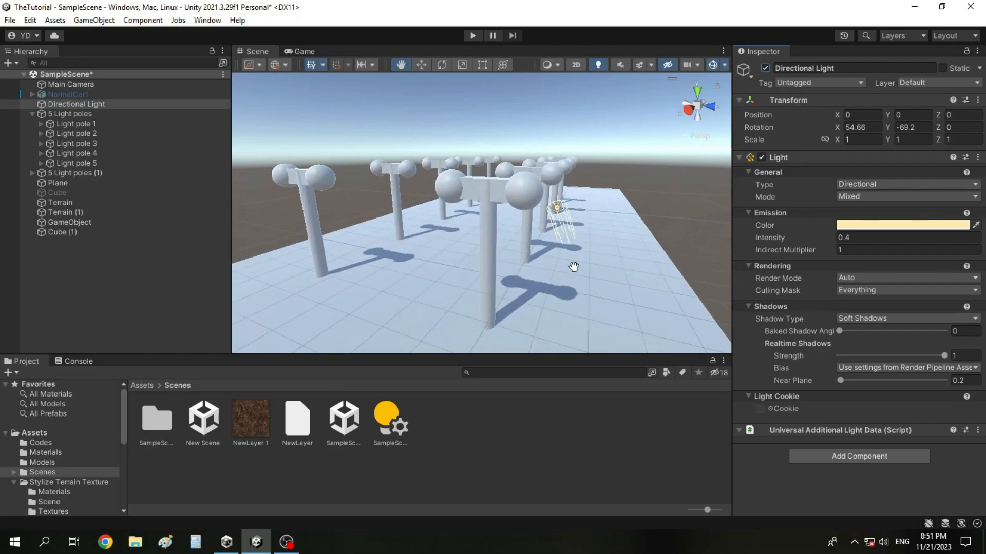
scroll(680, 289, "up", 2)
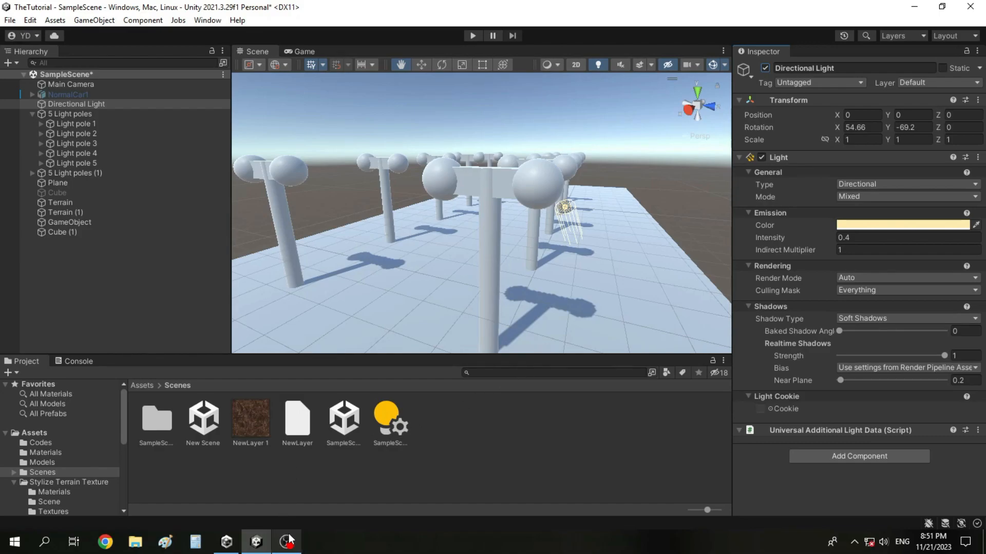
mouse_move(289, 538)
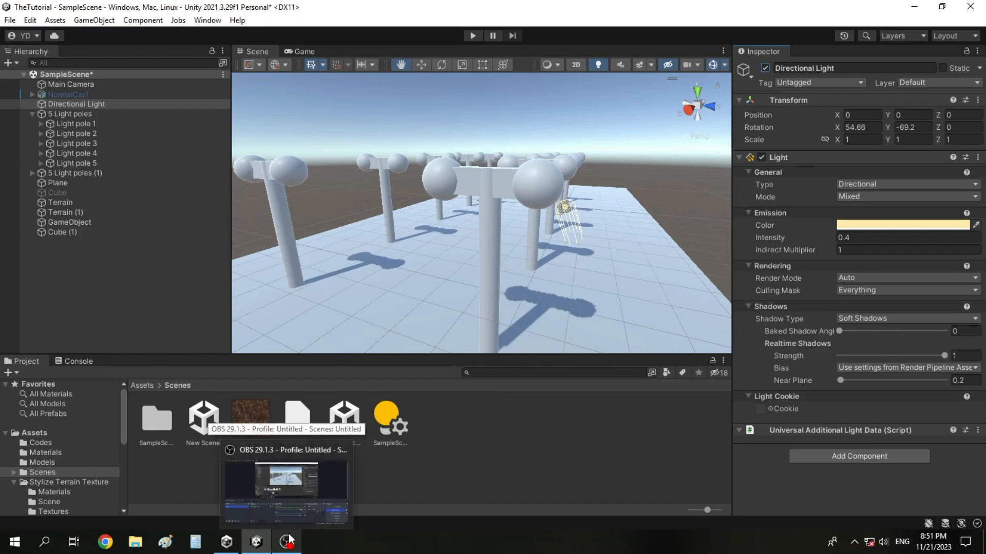